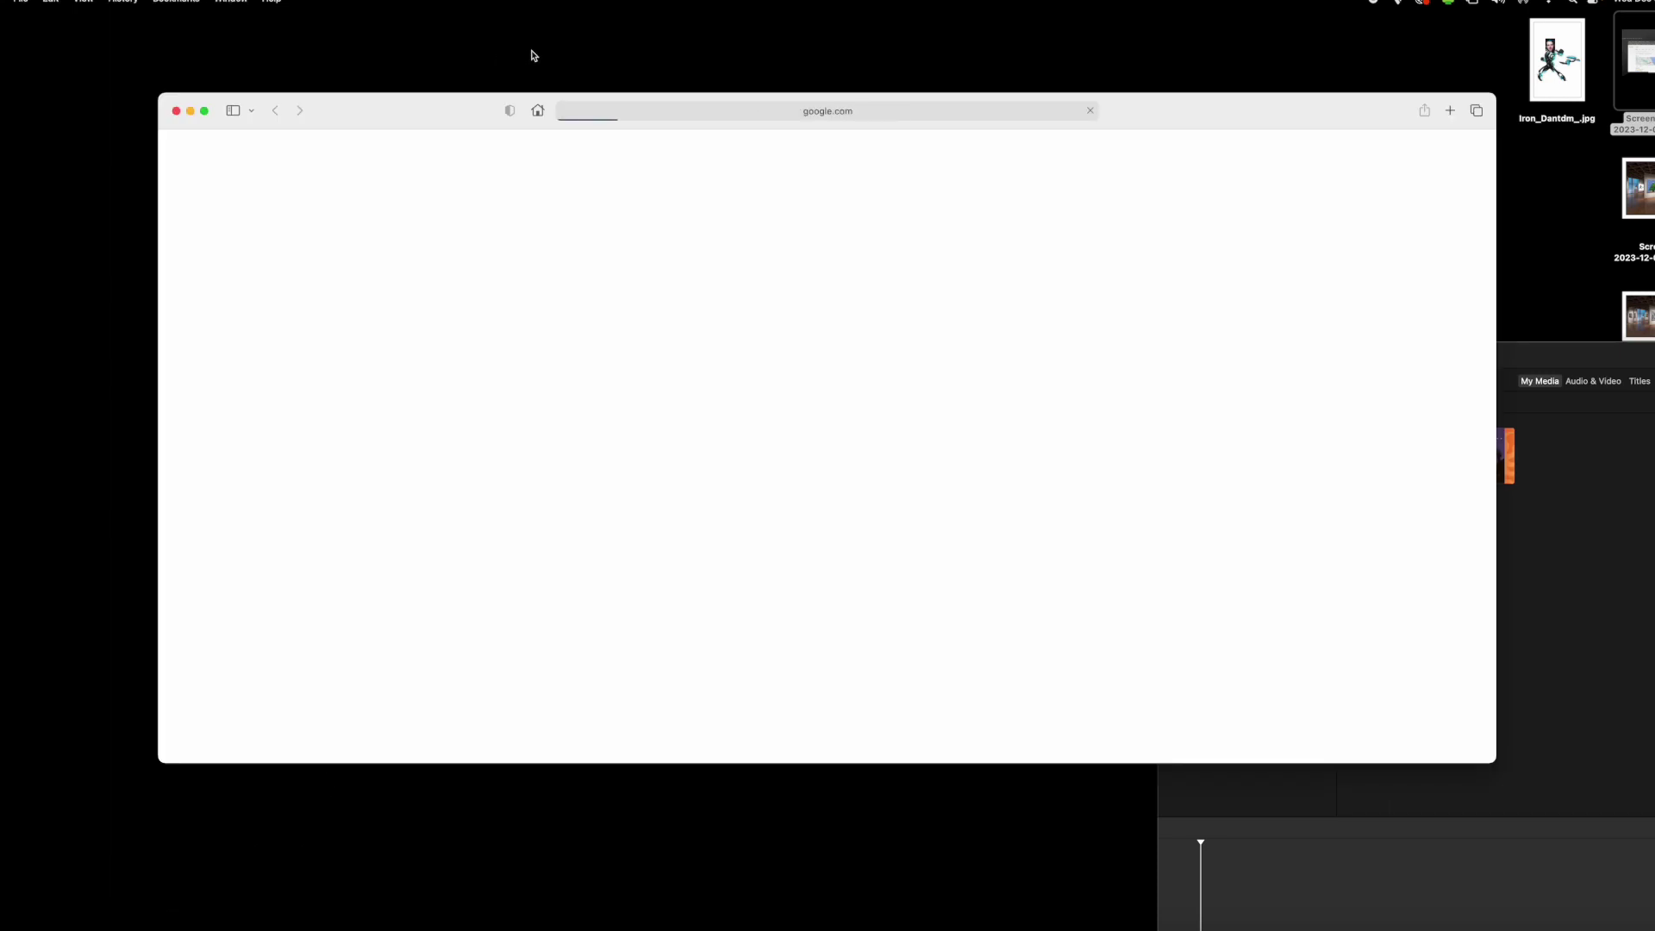
# - Load google.com in Safari and follow the Gmail link to its sign-in prompt
pyautogui.click(796, 112)
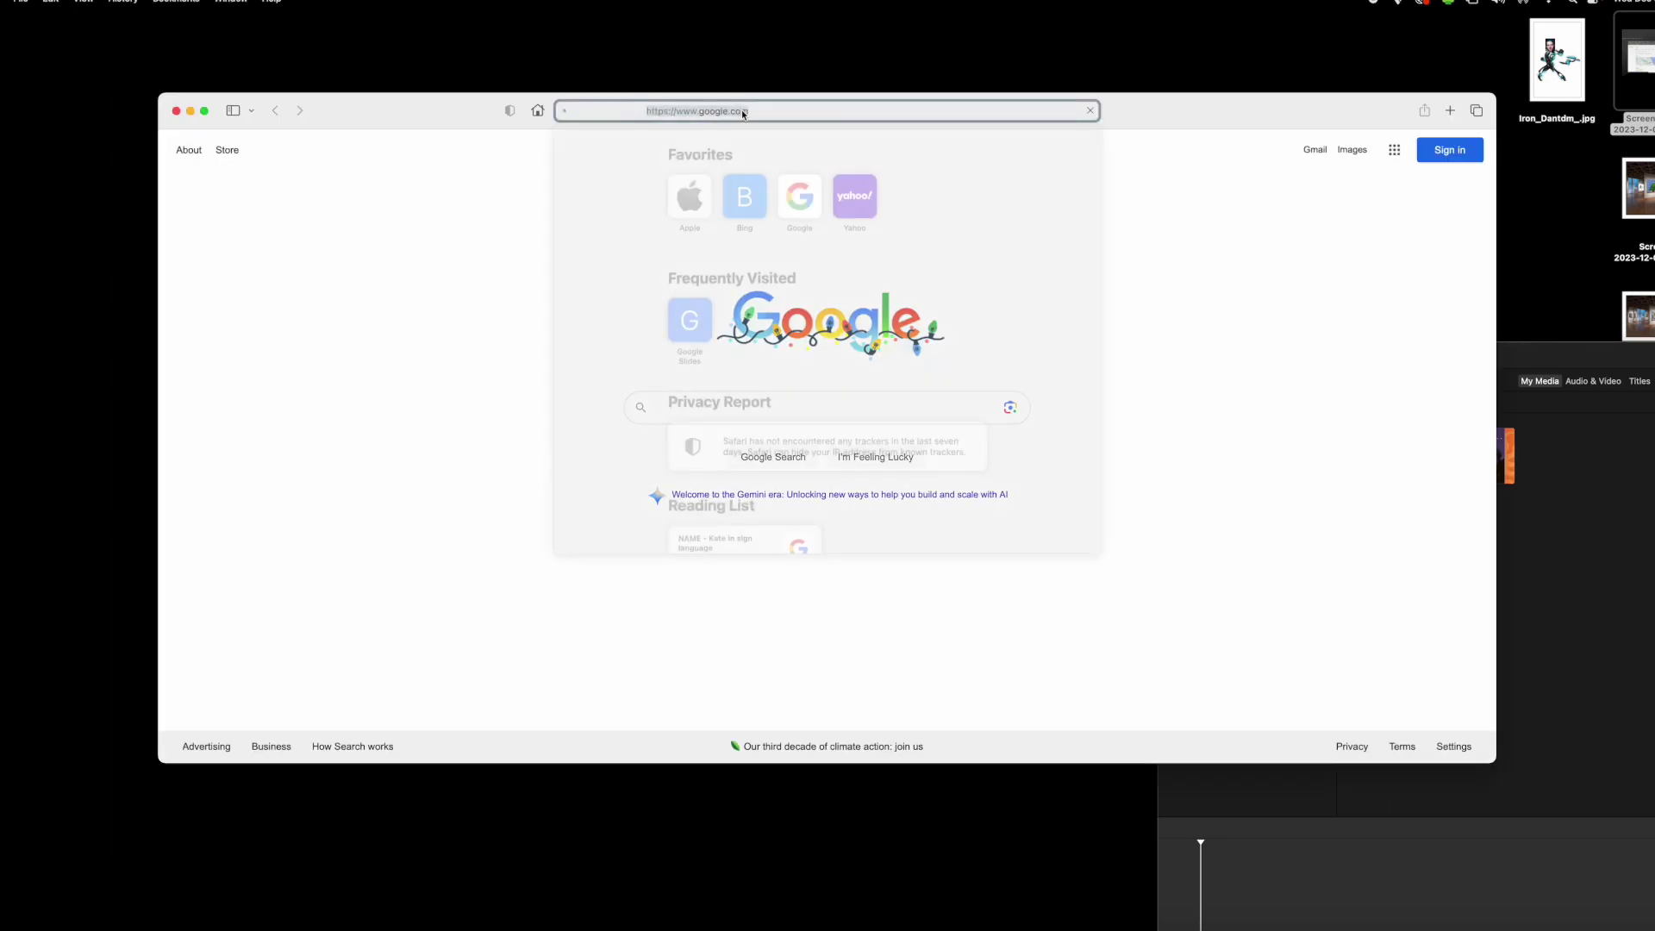
pyautogui.write('google')
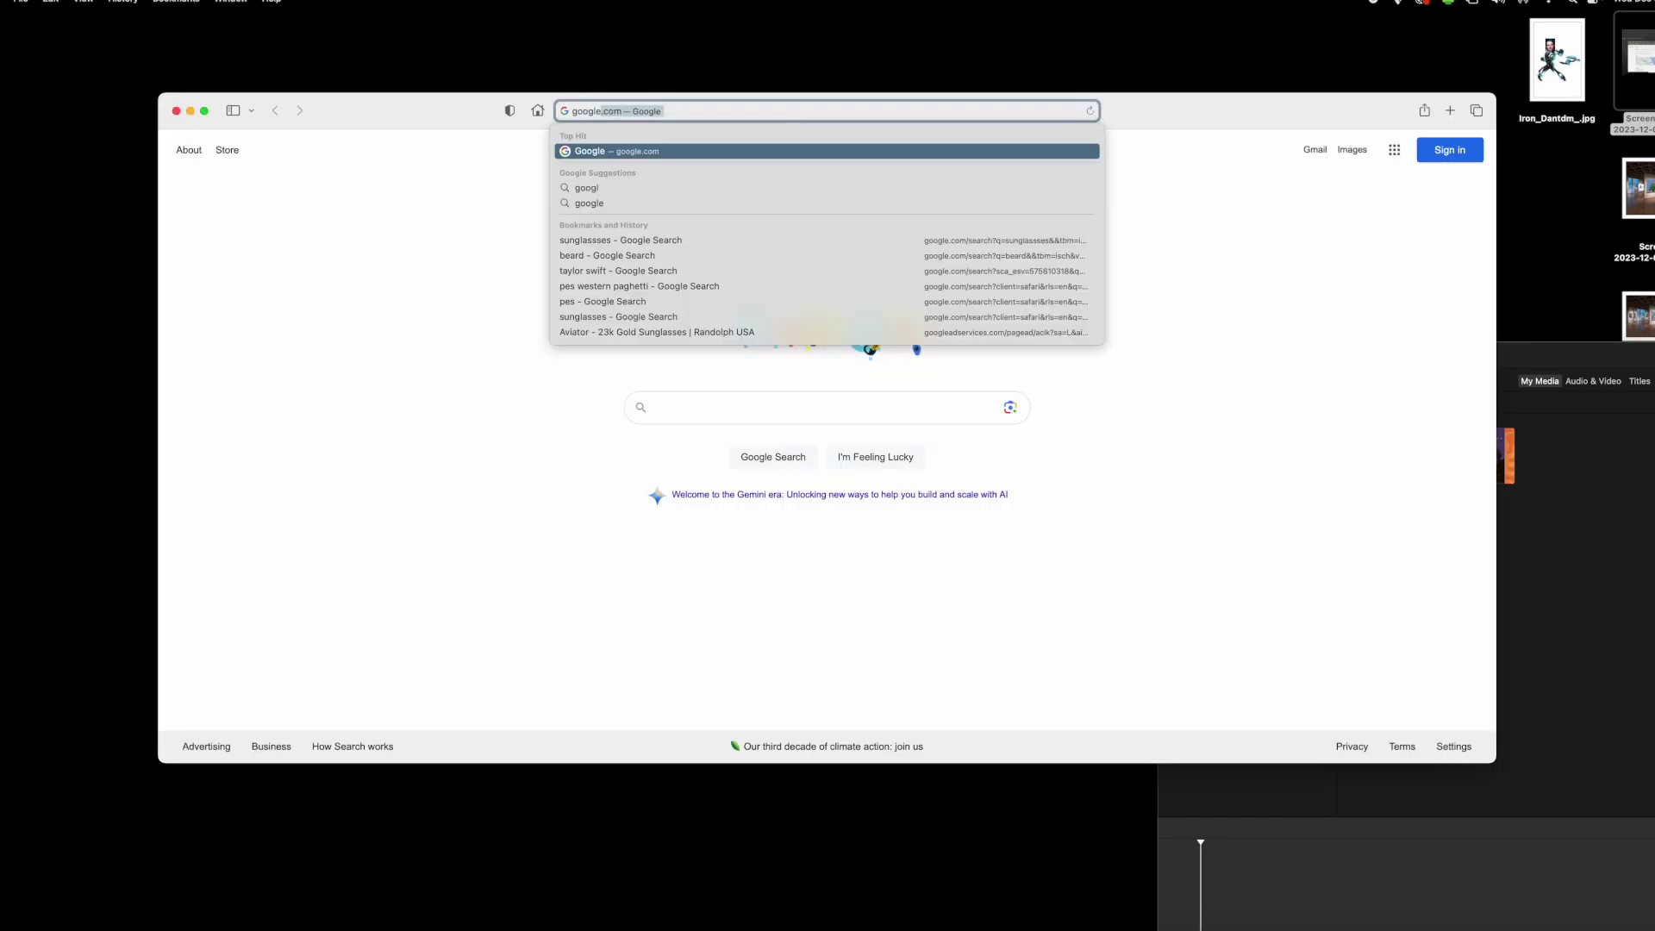
pyautogui.press('Return')
pyautogui.click(1313, 155)
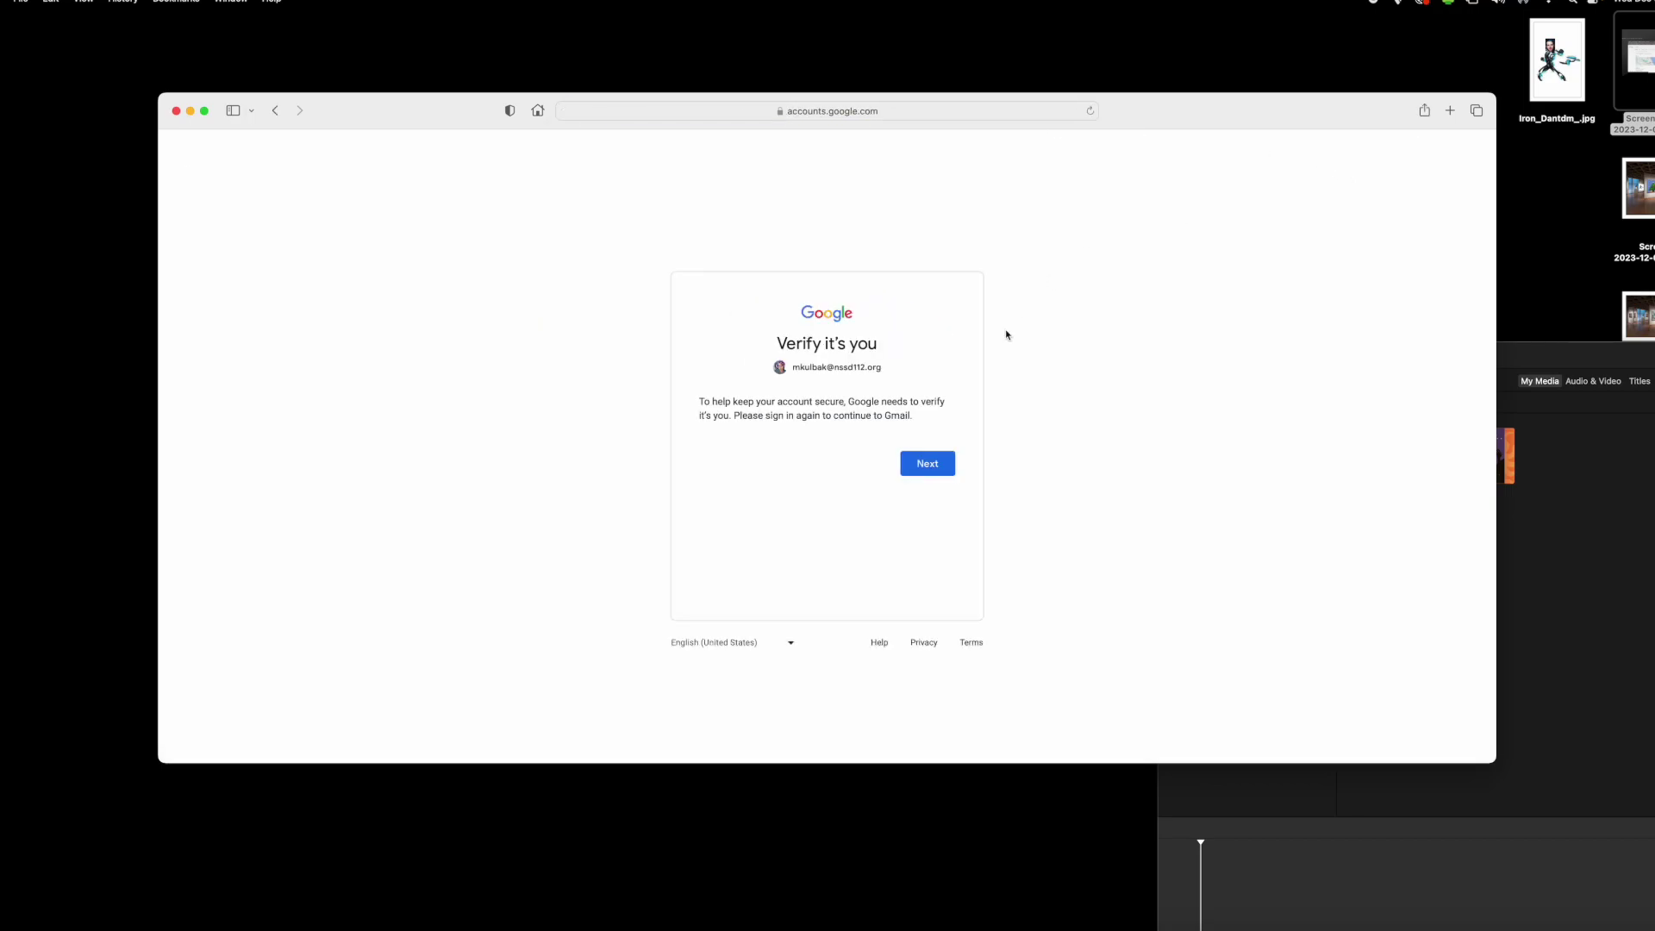
# - Choose another account and sign in with the school e-mail address and password
pyautogui.click(943, 466)
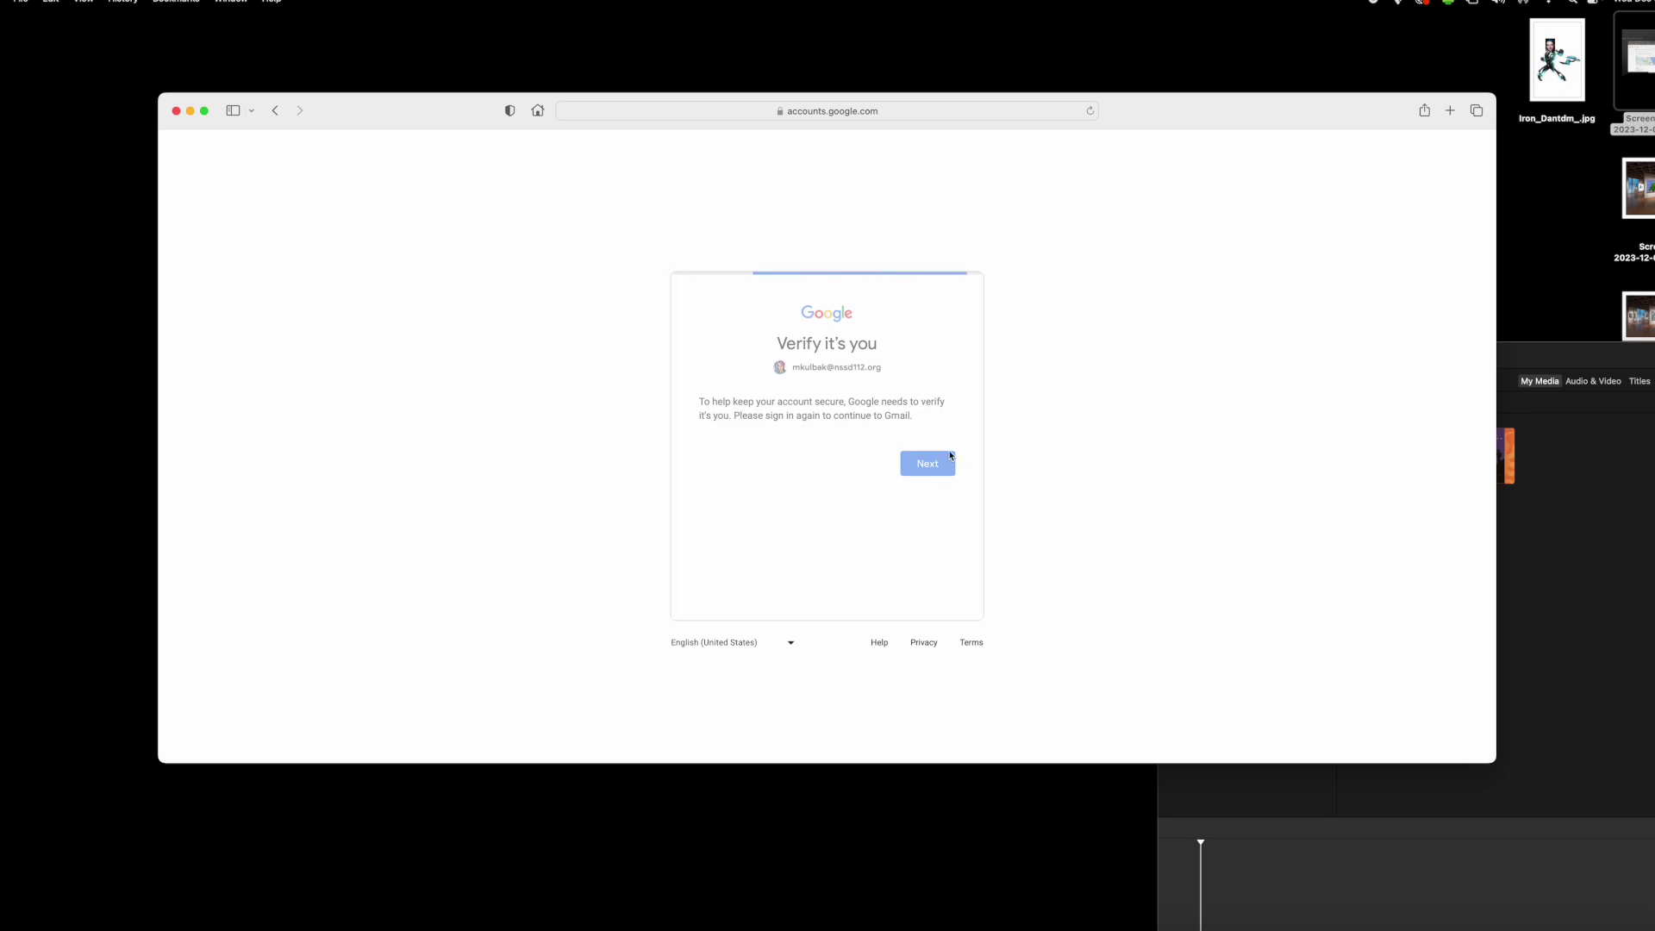
pyautogui.click(890, 374)
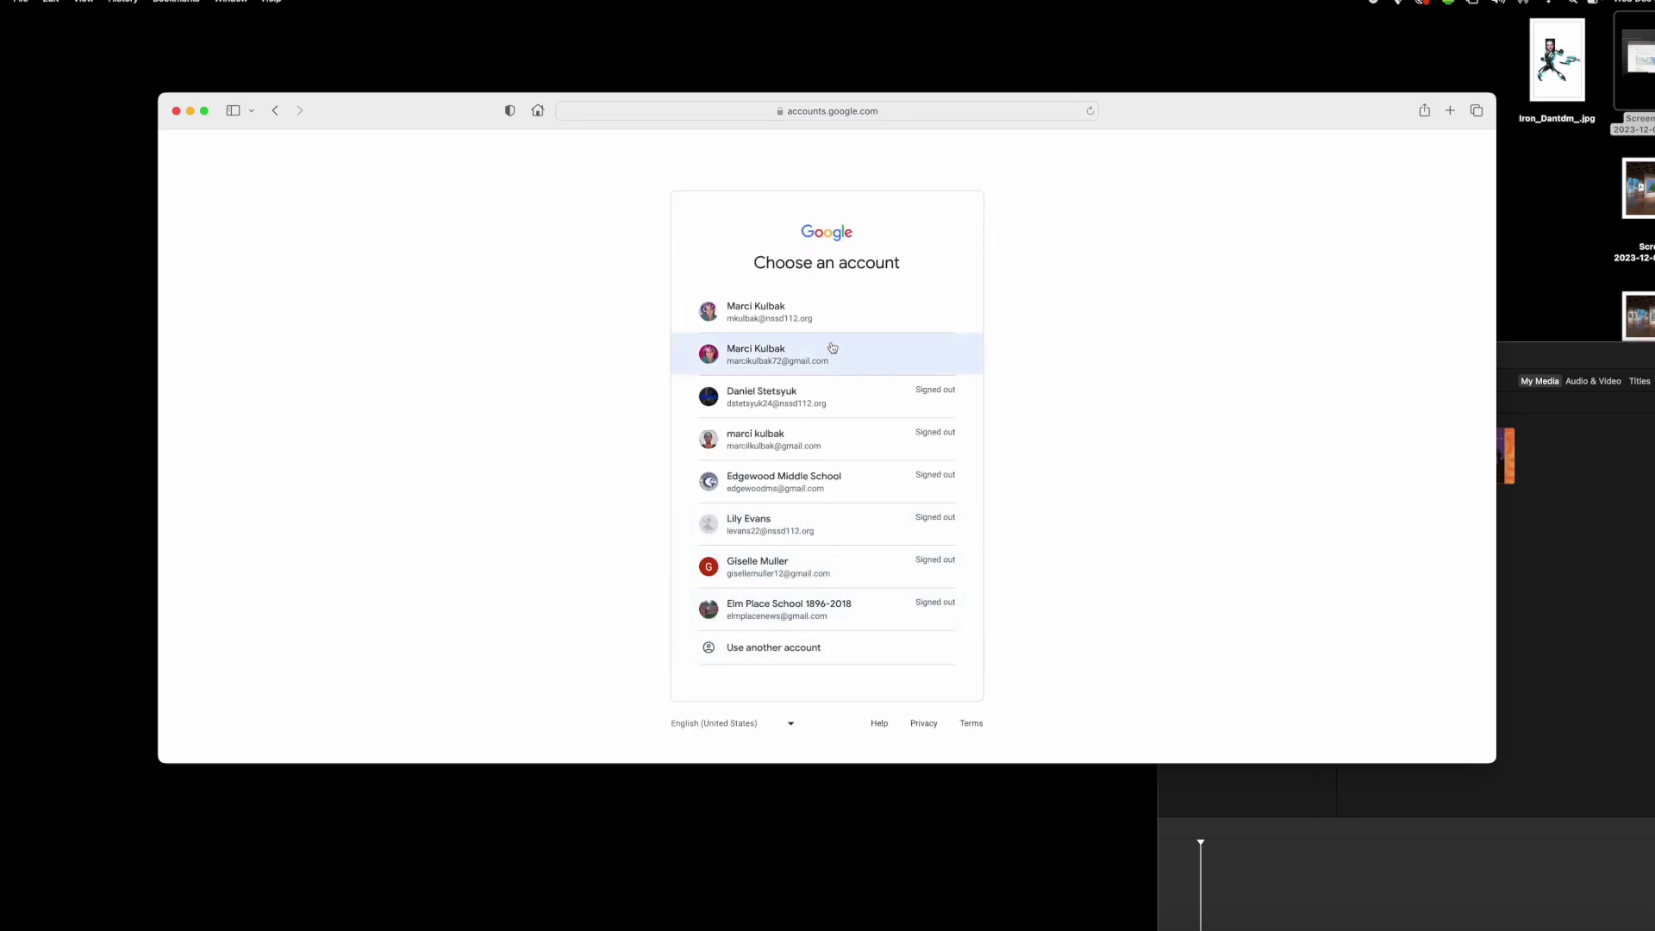
pyautogui.click(847, 649)
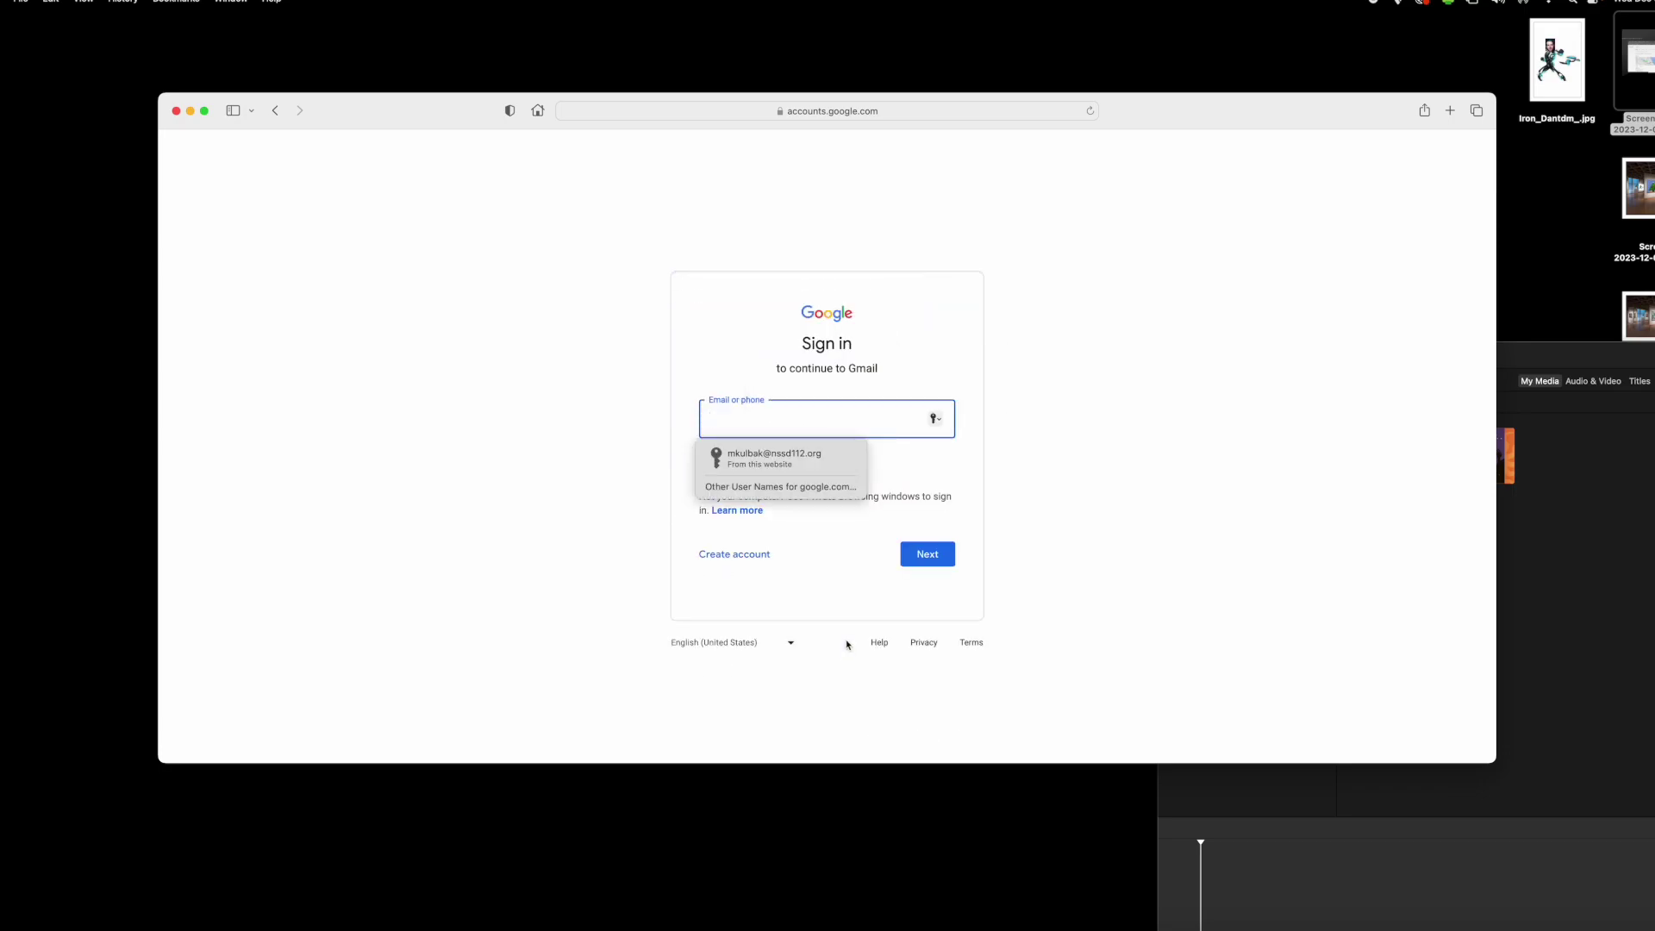
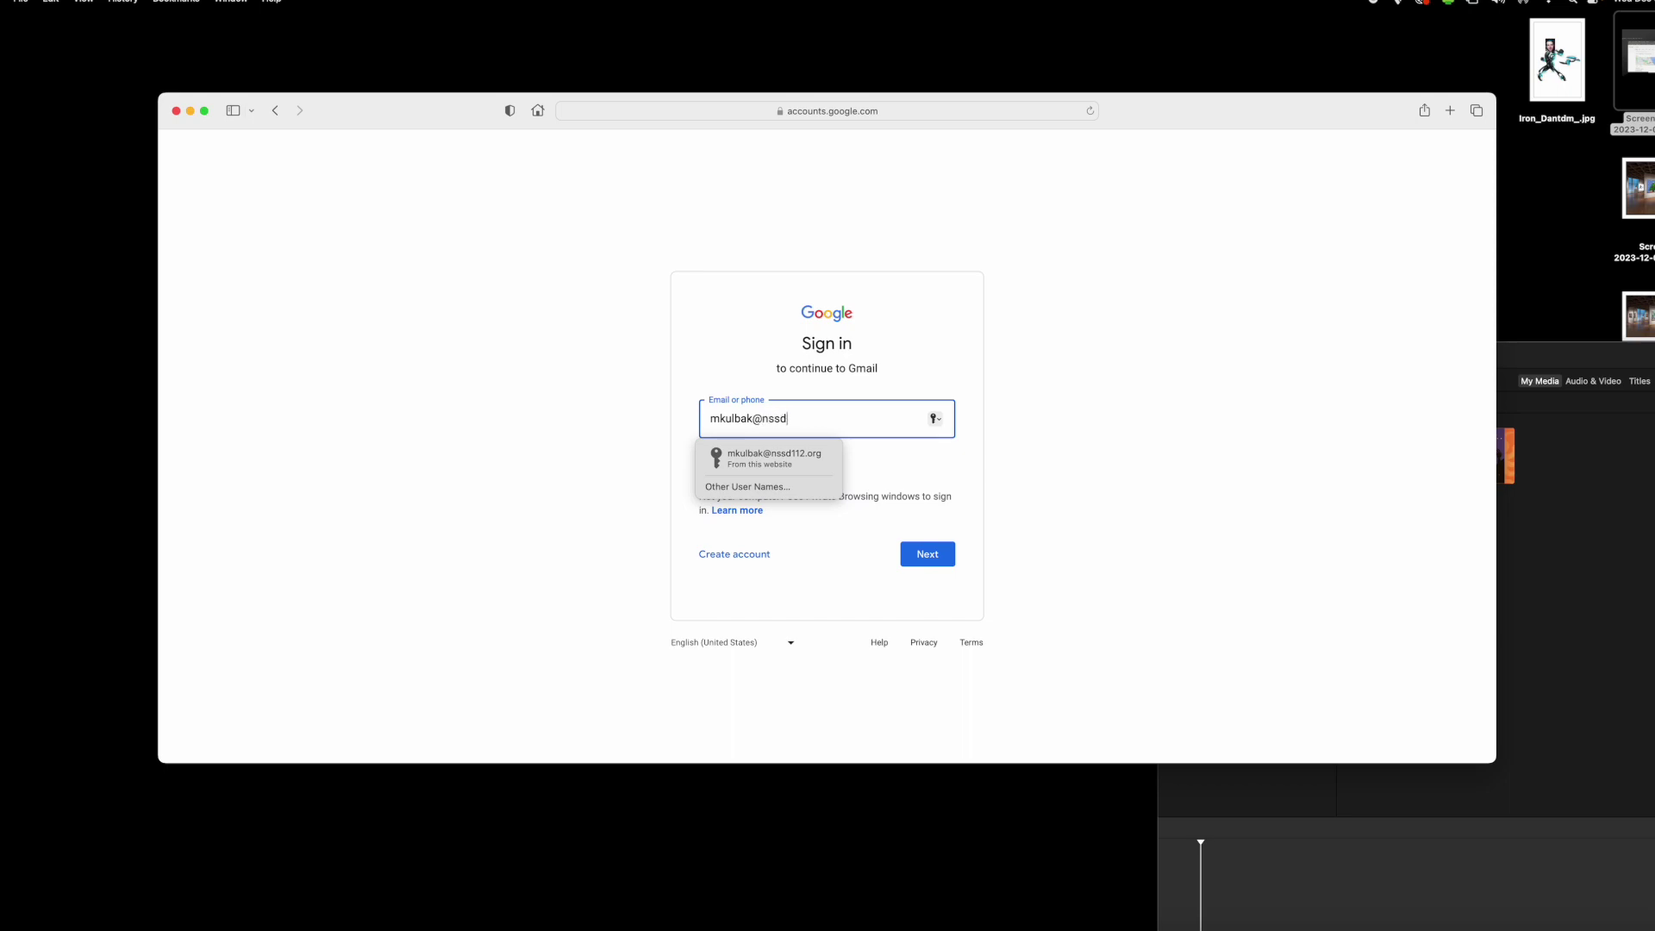
pyautogui.press('Return')
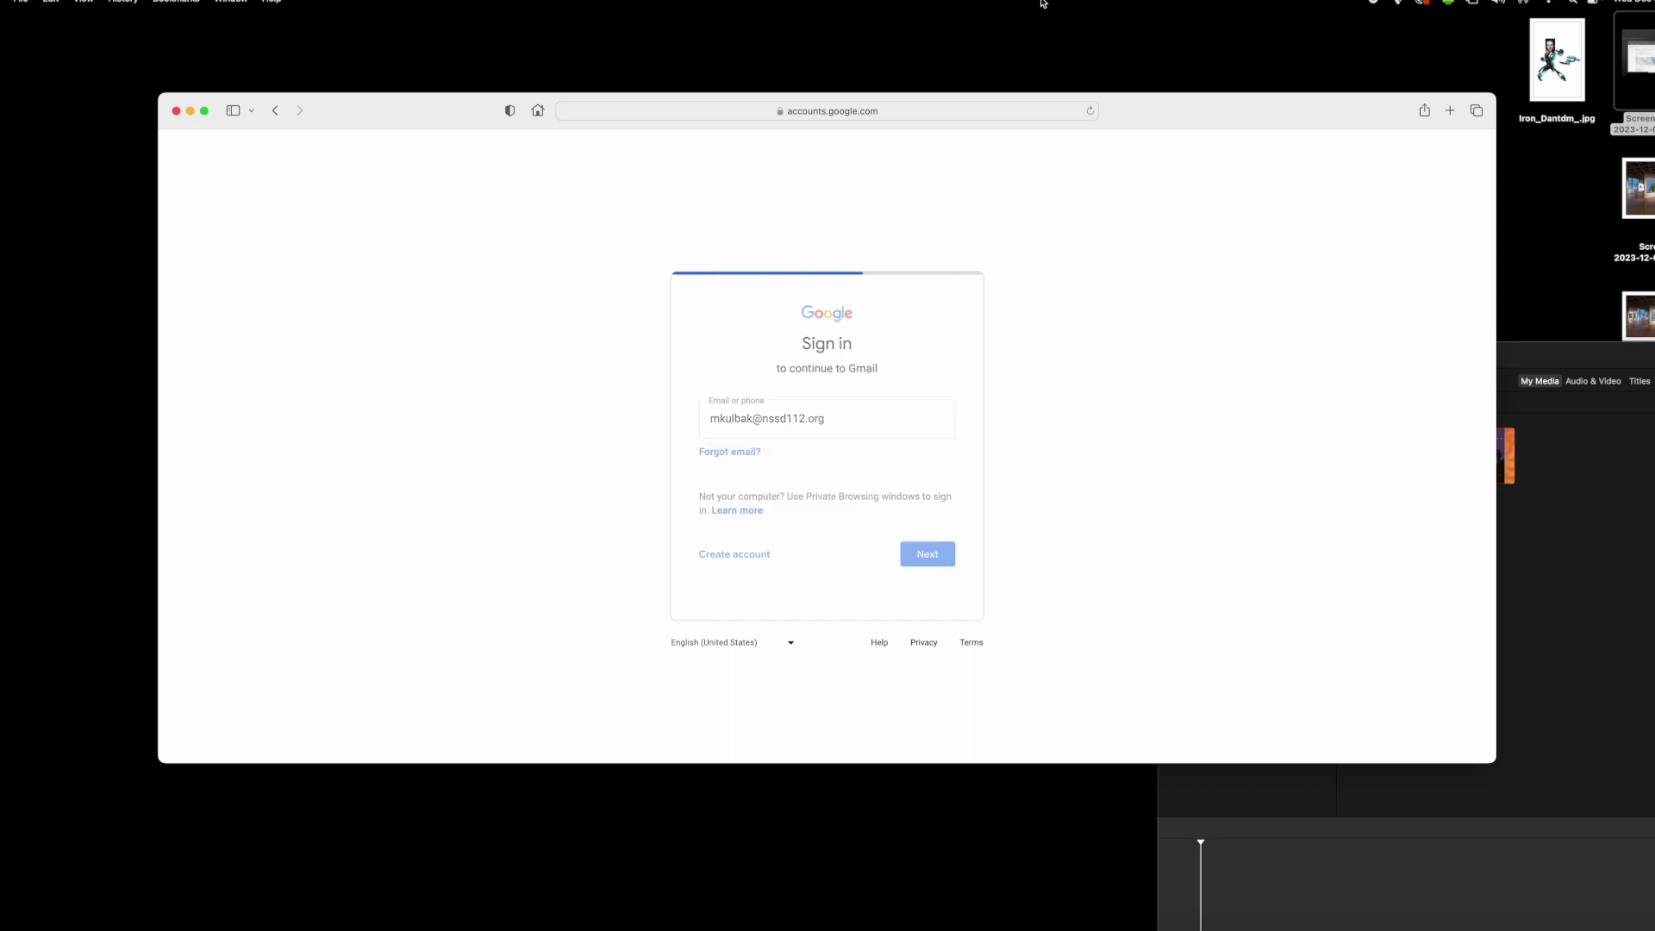
pyautogui.write('•')
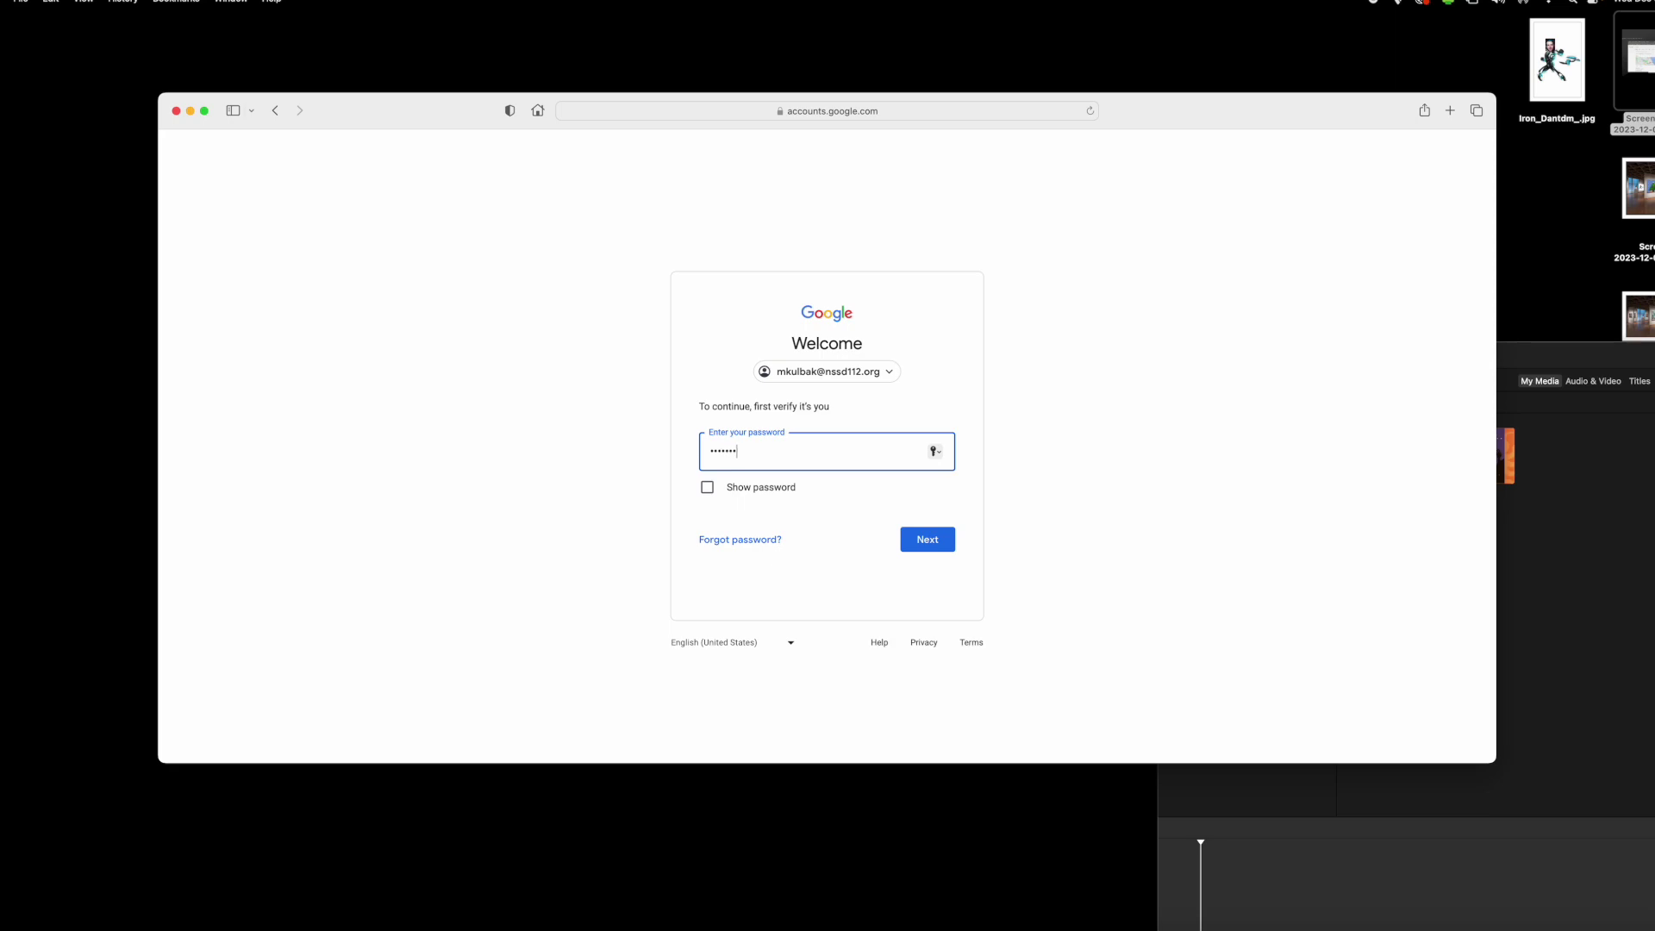
pyautogui.write('••••••••••')
pyautogui.press('Return')
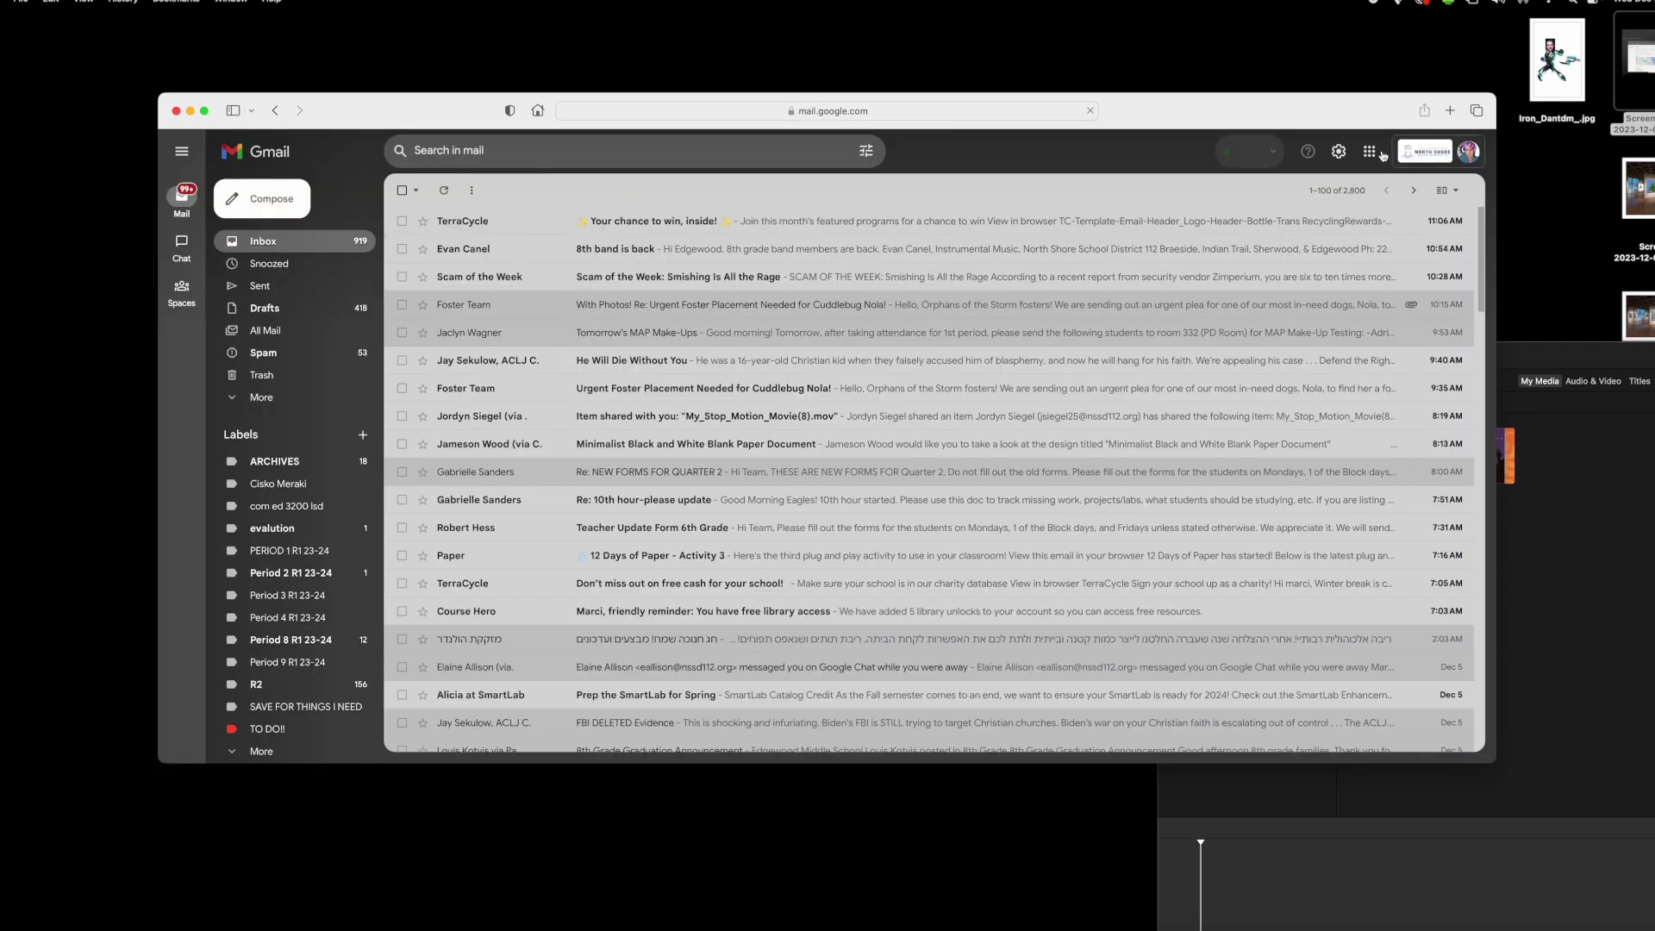
# - Open Google Slides from the apps grid and open the presentation Jameson's CMA Blue Planner :)
pyautogui.click(1370, 153)
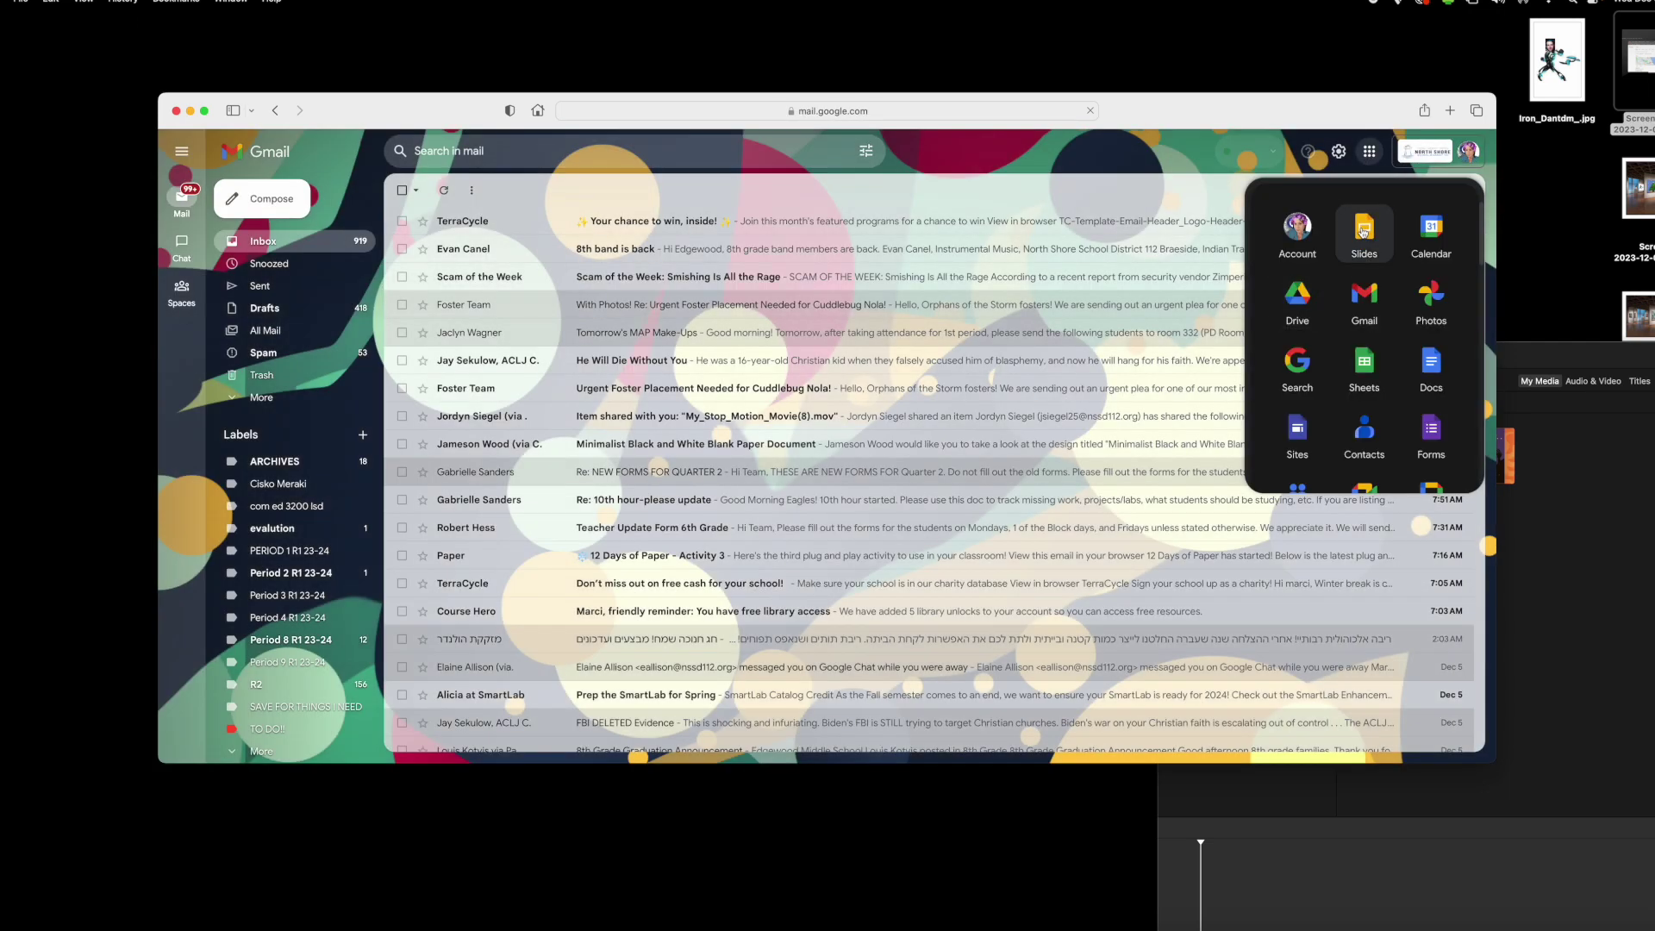
pyautogui.click(1362, 230)
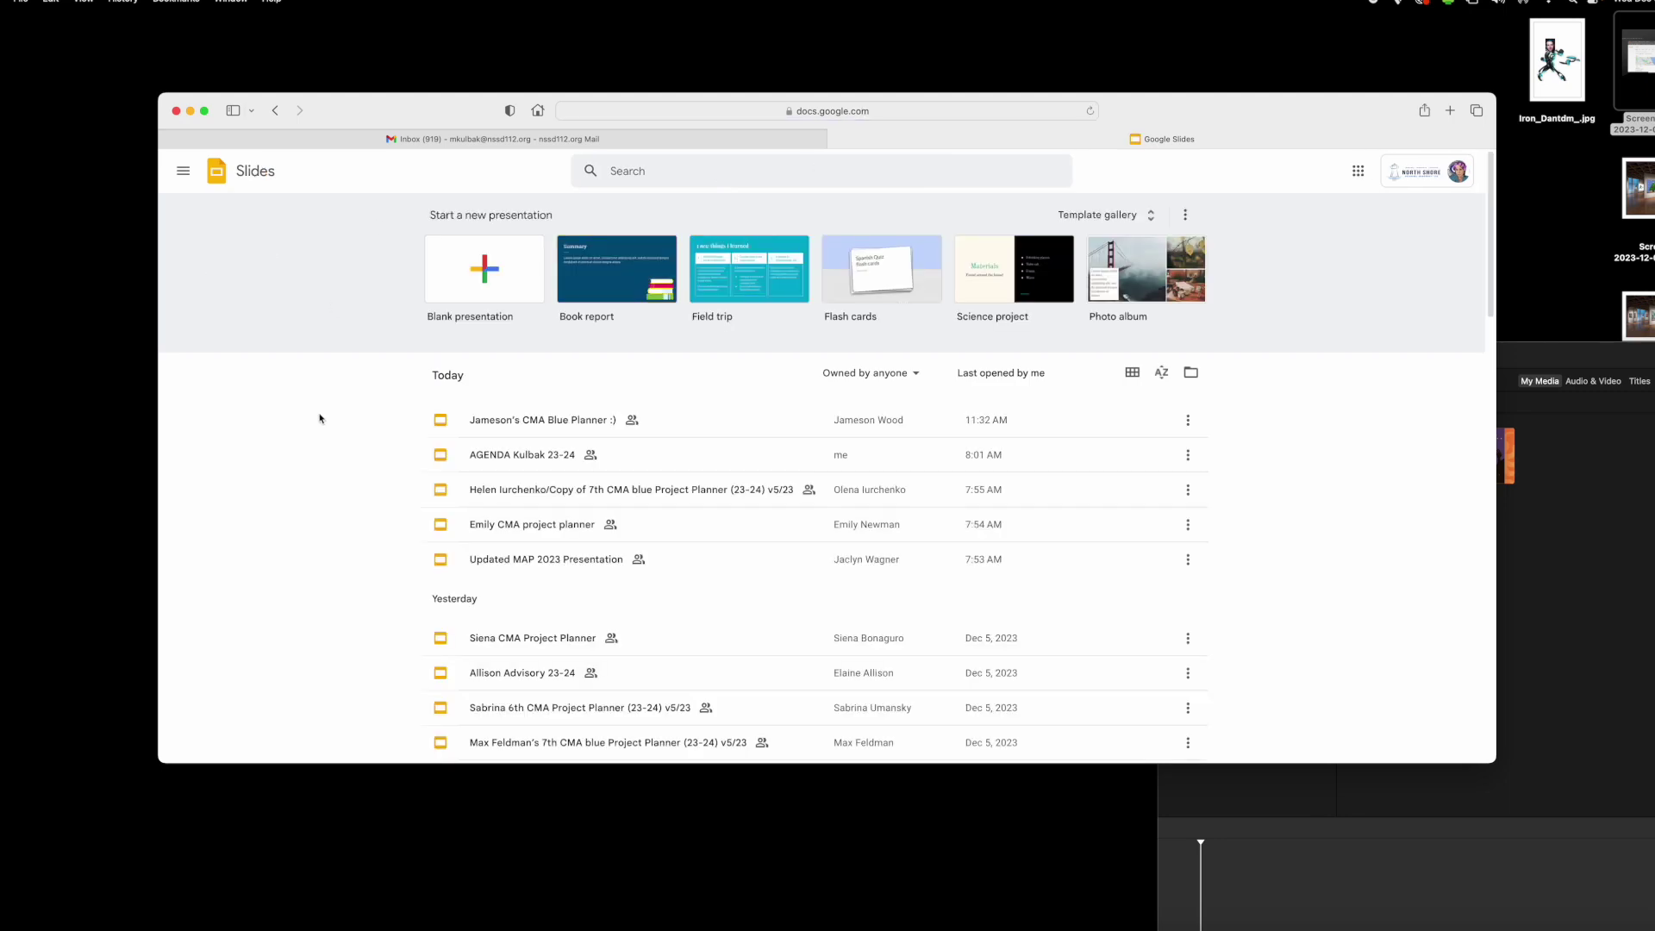
pyautogui.click(510, 432)
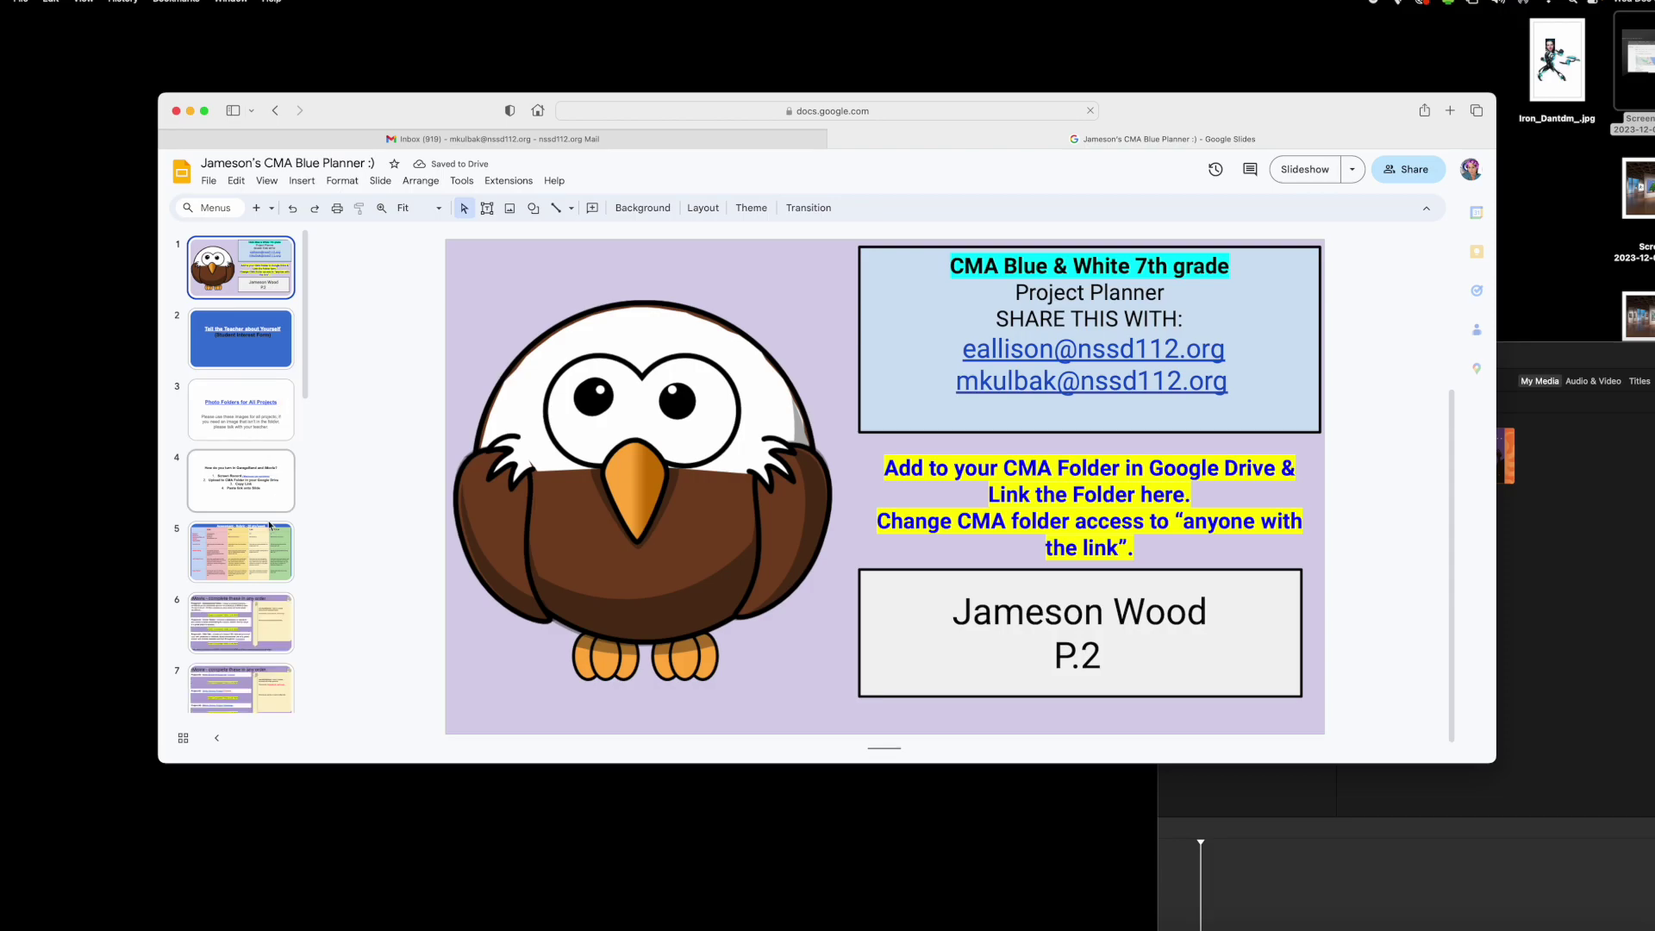
pyautogui.scroll(-5, 264, 535)
# - Shrink slide 8's magazine cover to about half size, reposition it, and screenshot it
pyautogui.click(264, 535)
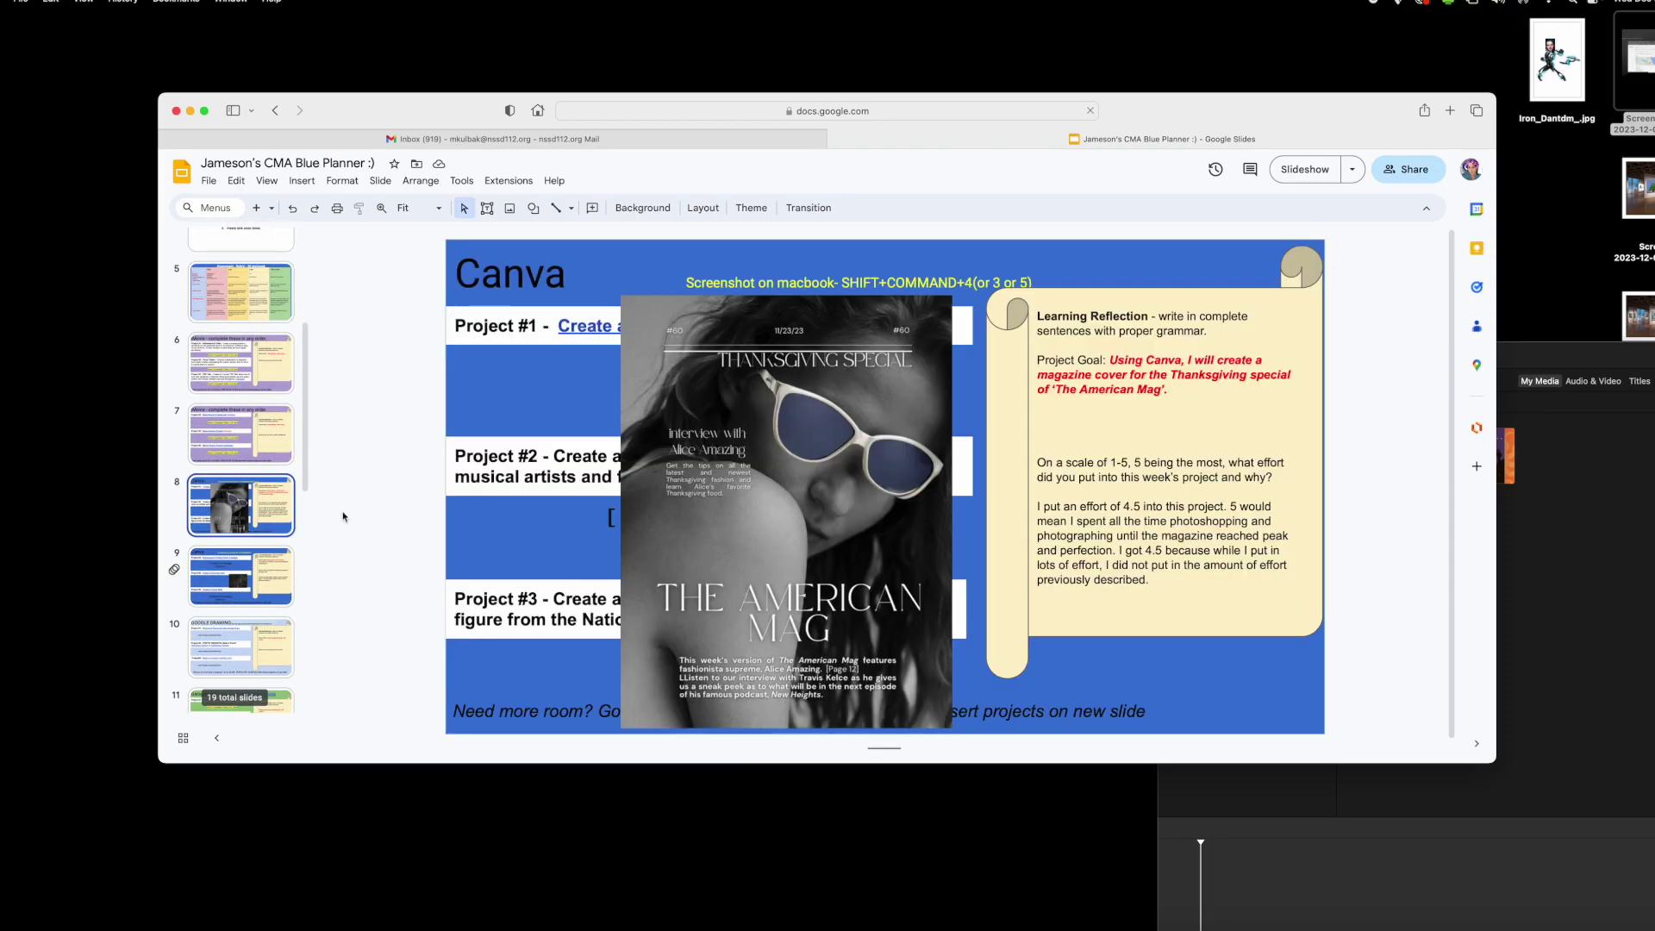
pyautogui.click(613, 381)
pyautogui.moveTo(626, 303); pyautogui.dragTo(758, 476)
pyautogui.moveTo(786, 562); pyautogui.dragTo(742, 445)
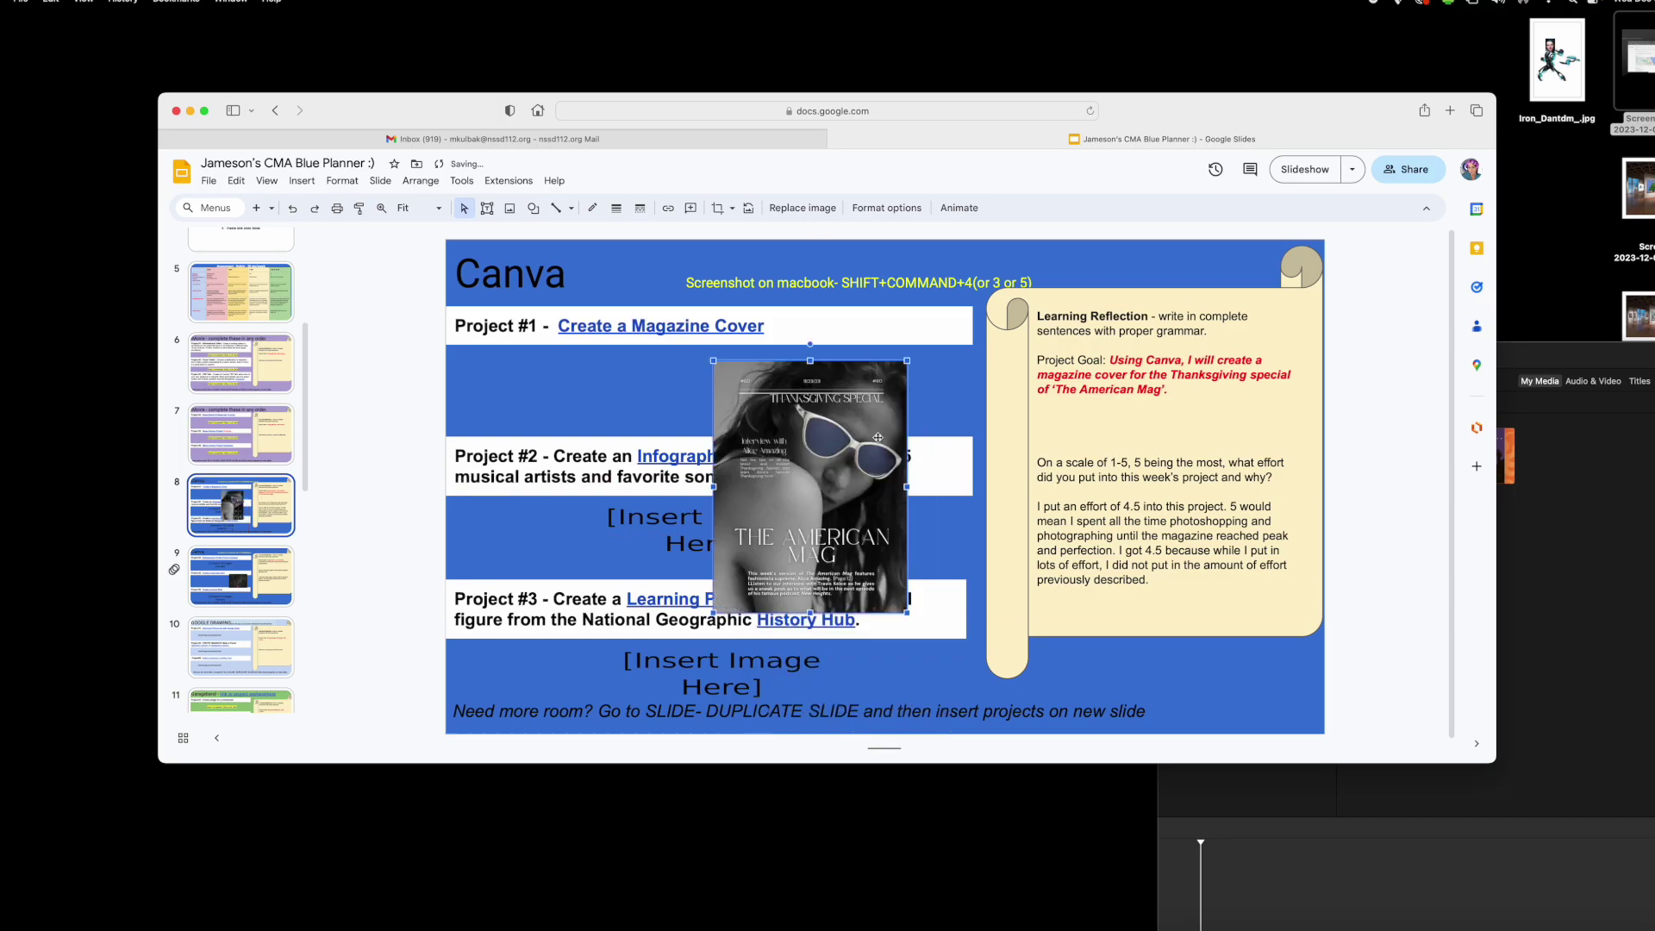
pyautogui.click(920, 412)
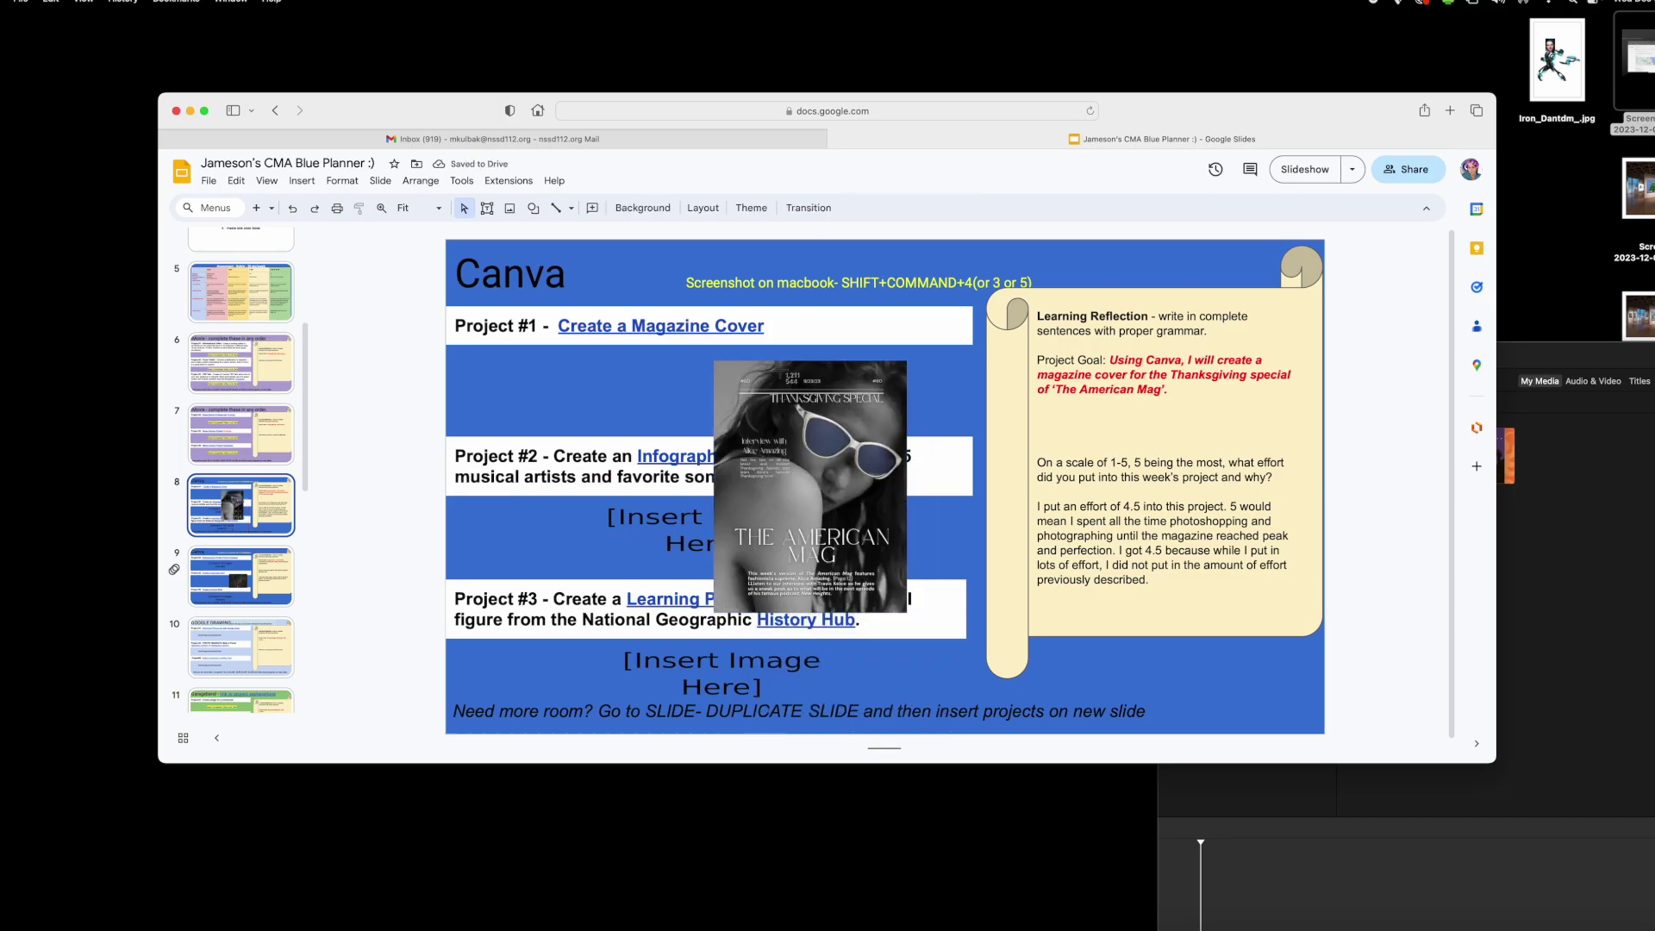
pyautogui.moveTo(712, 357); pyautogui.dragTo(905, 612)
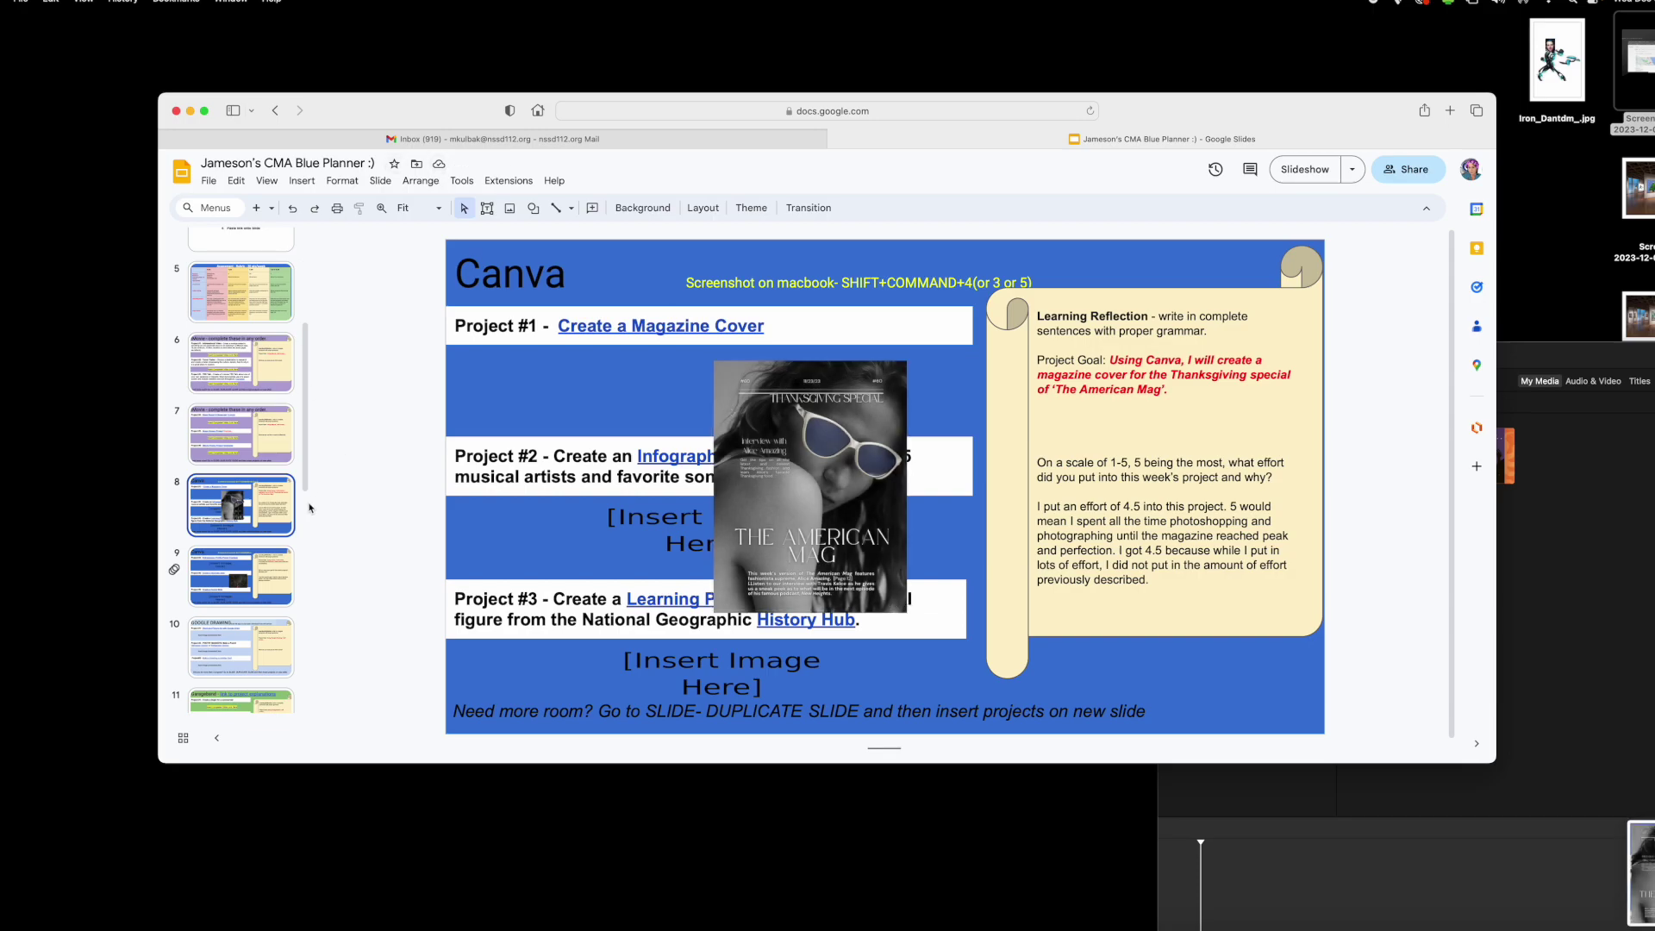
# - Move and enlarge slide 9's YouTube intro video over Projects #4–#6, screenshot it, and play it
pyautogui.click(314, 566)
pyautogui.click(812, 504)
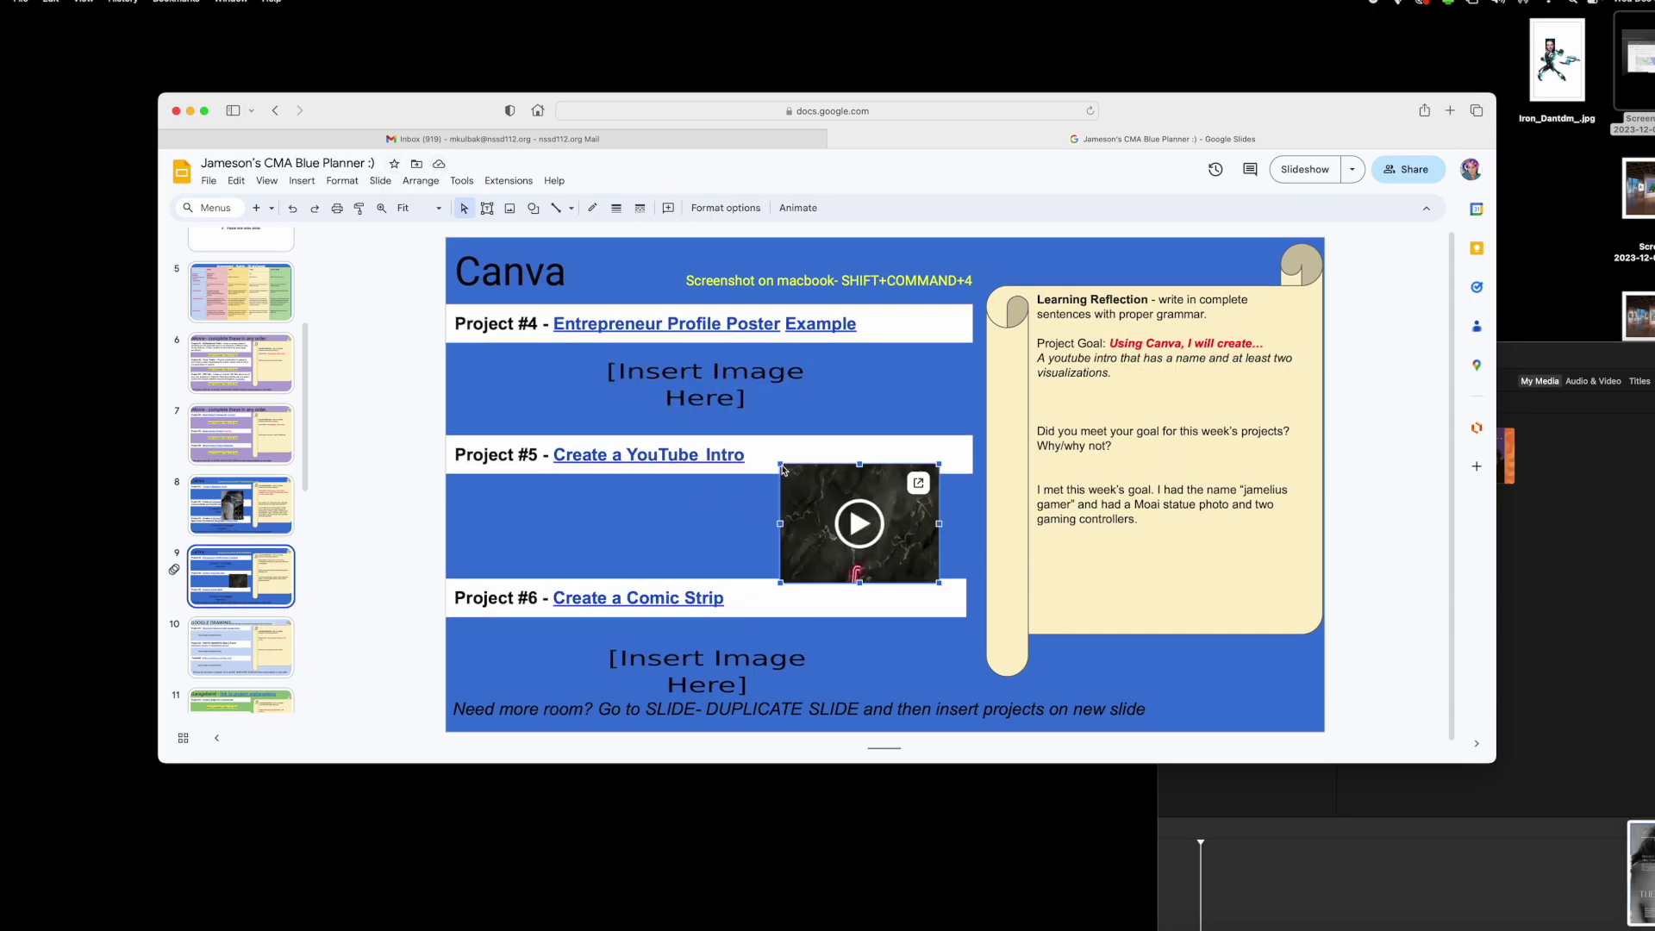
pyautogui.moveTo(783, 468); pyautogui.dragTo(562, 332)
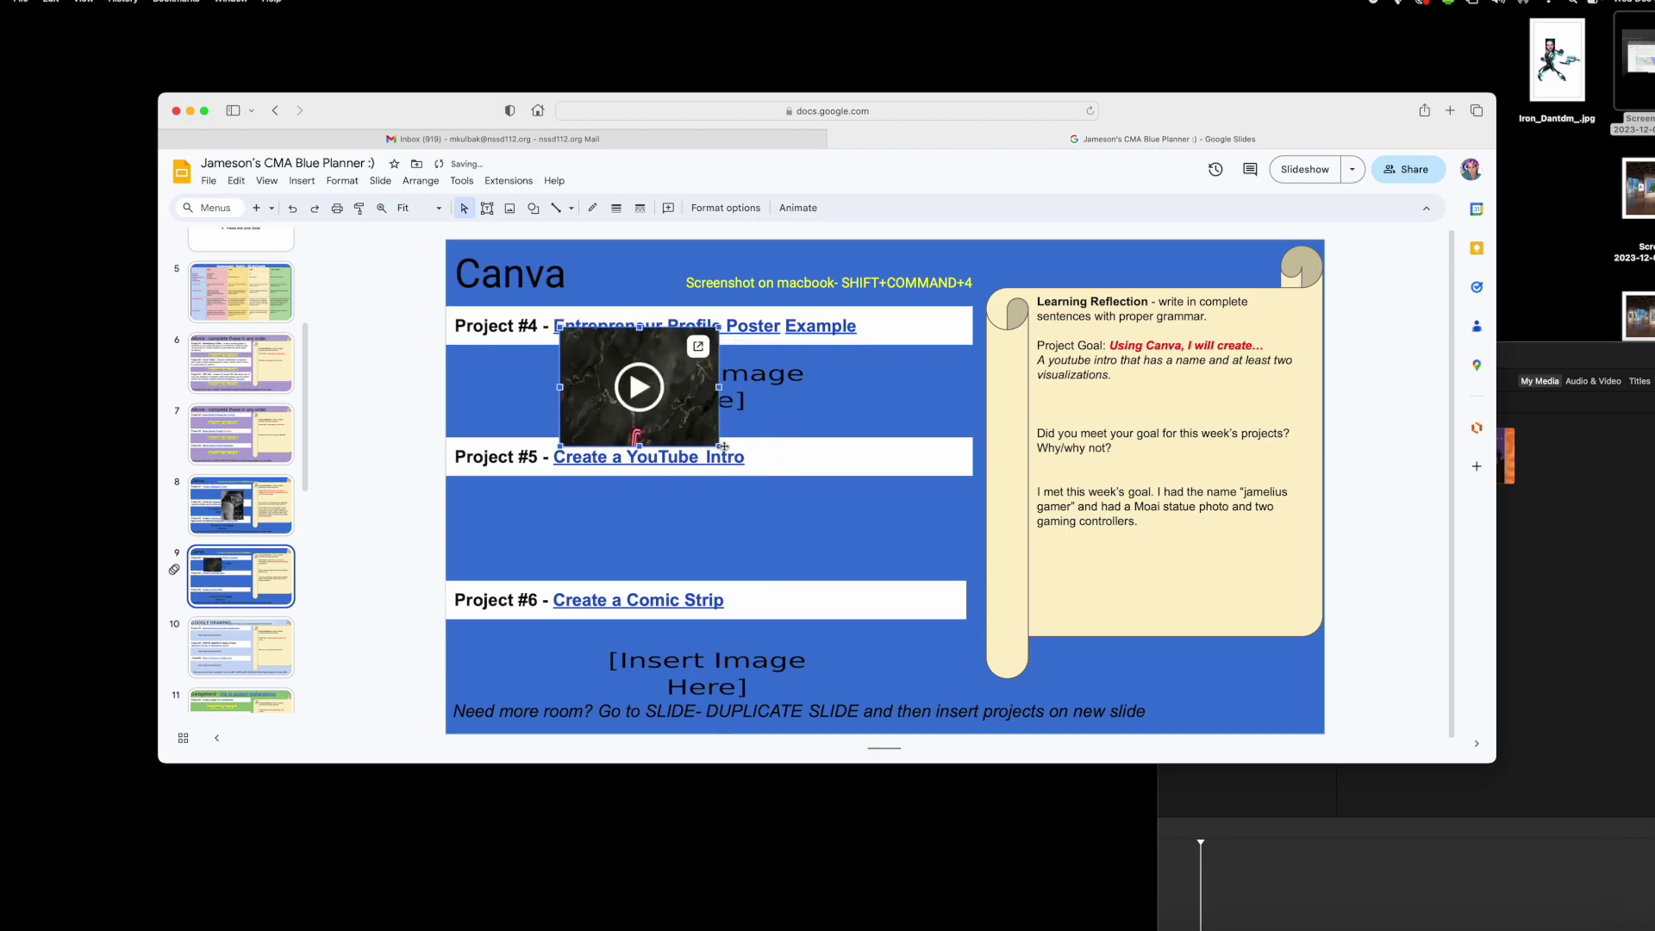
pyautogui.moveTo(722, 446); pyautogui.dragTo(989, 649)
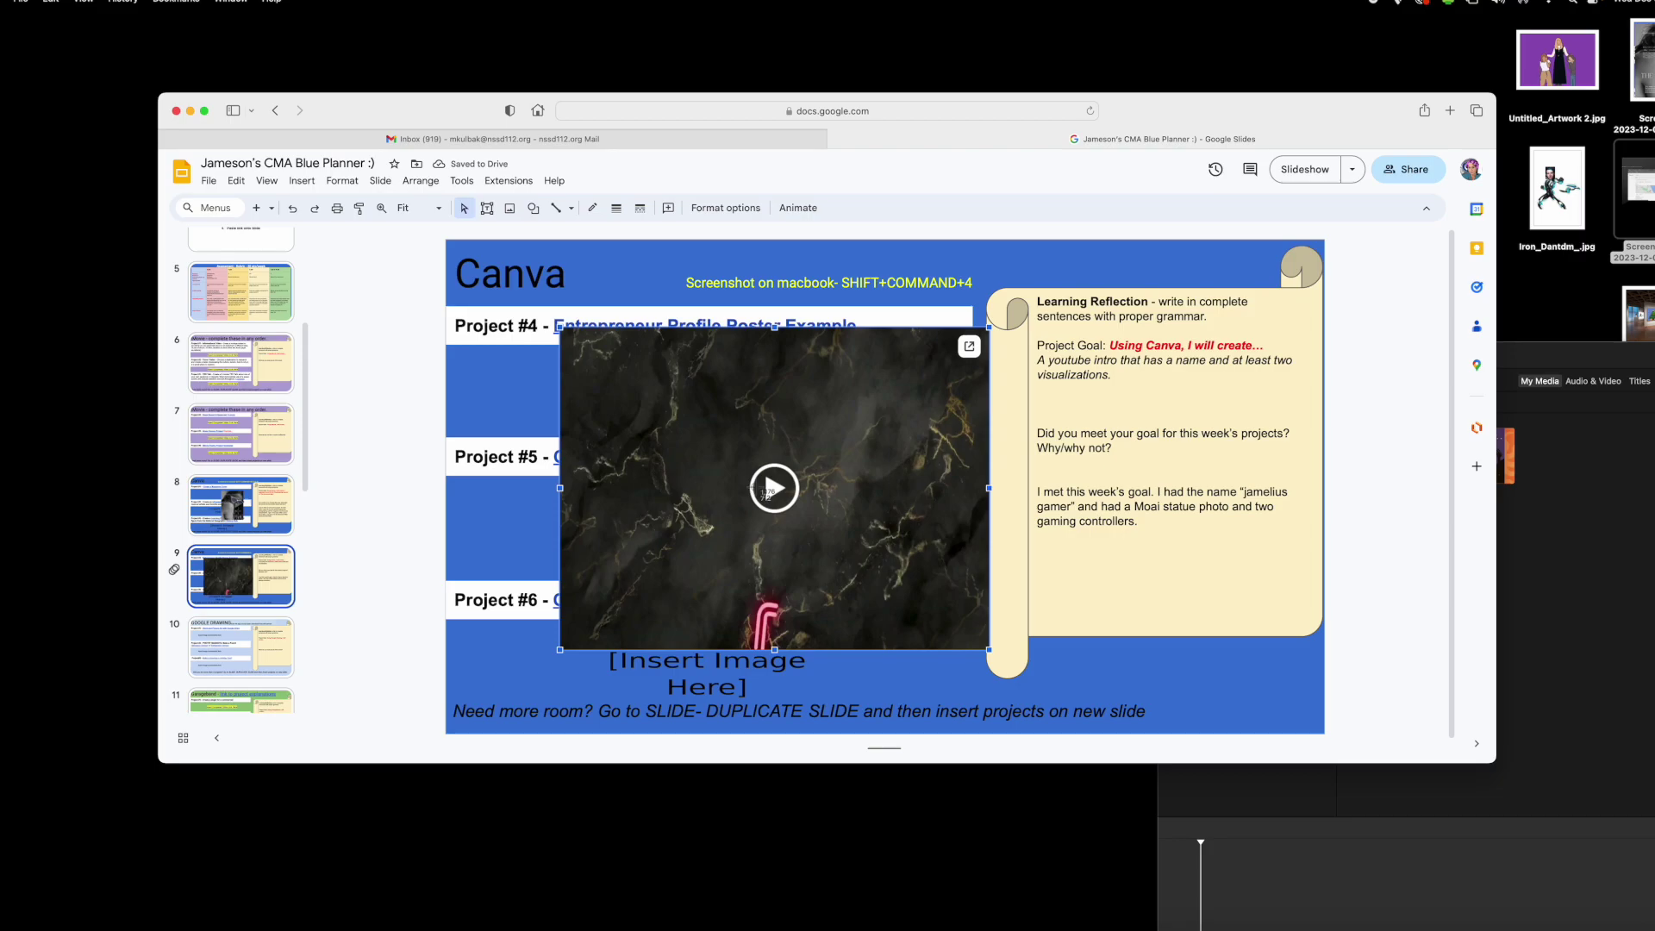
pyautogui.moveTo(562, 327); pyautogui.dragTo(1008, 664)
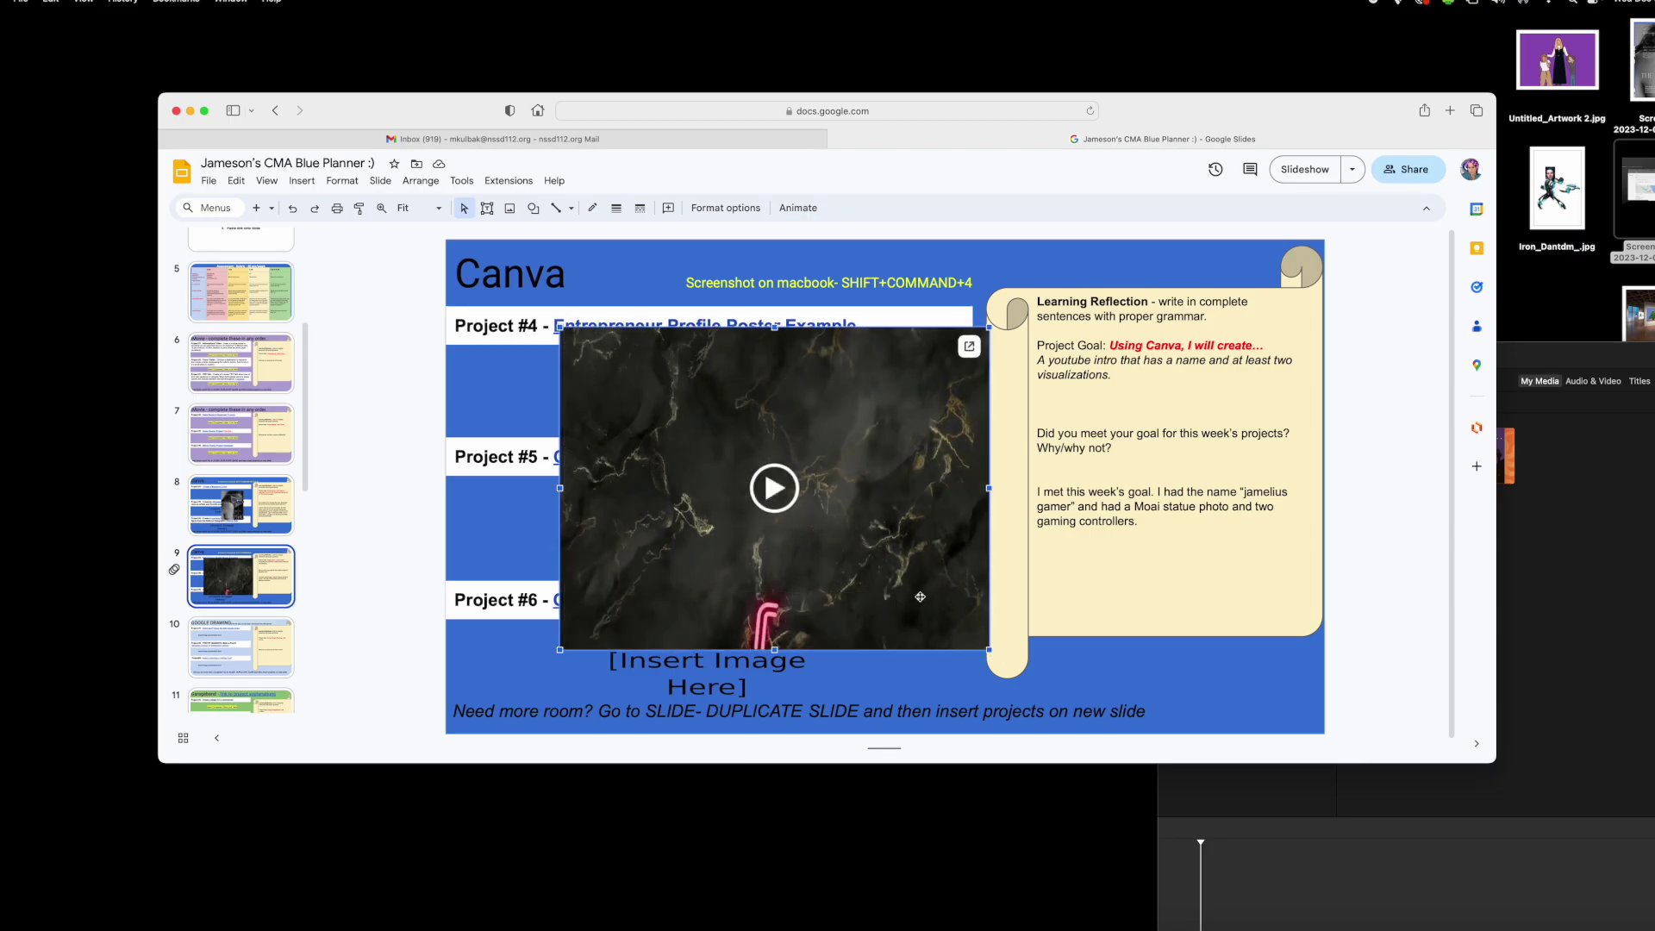
pyautogui.click(774, 488)
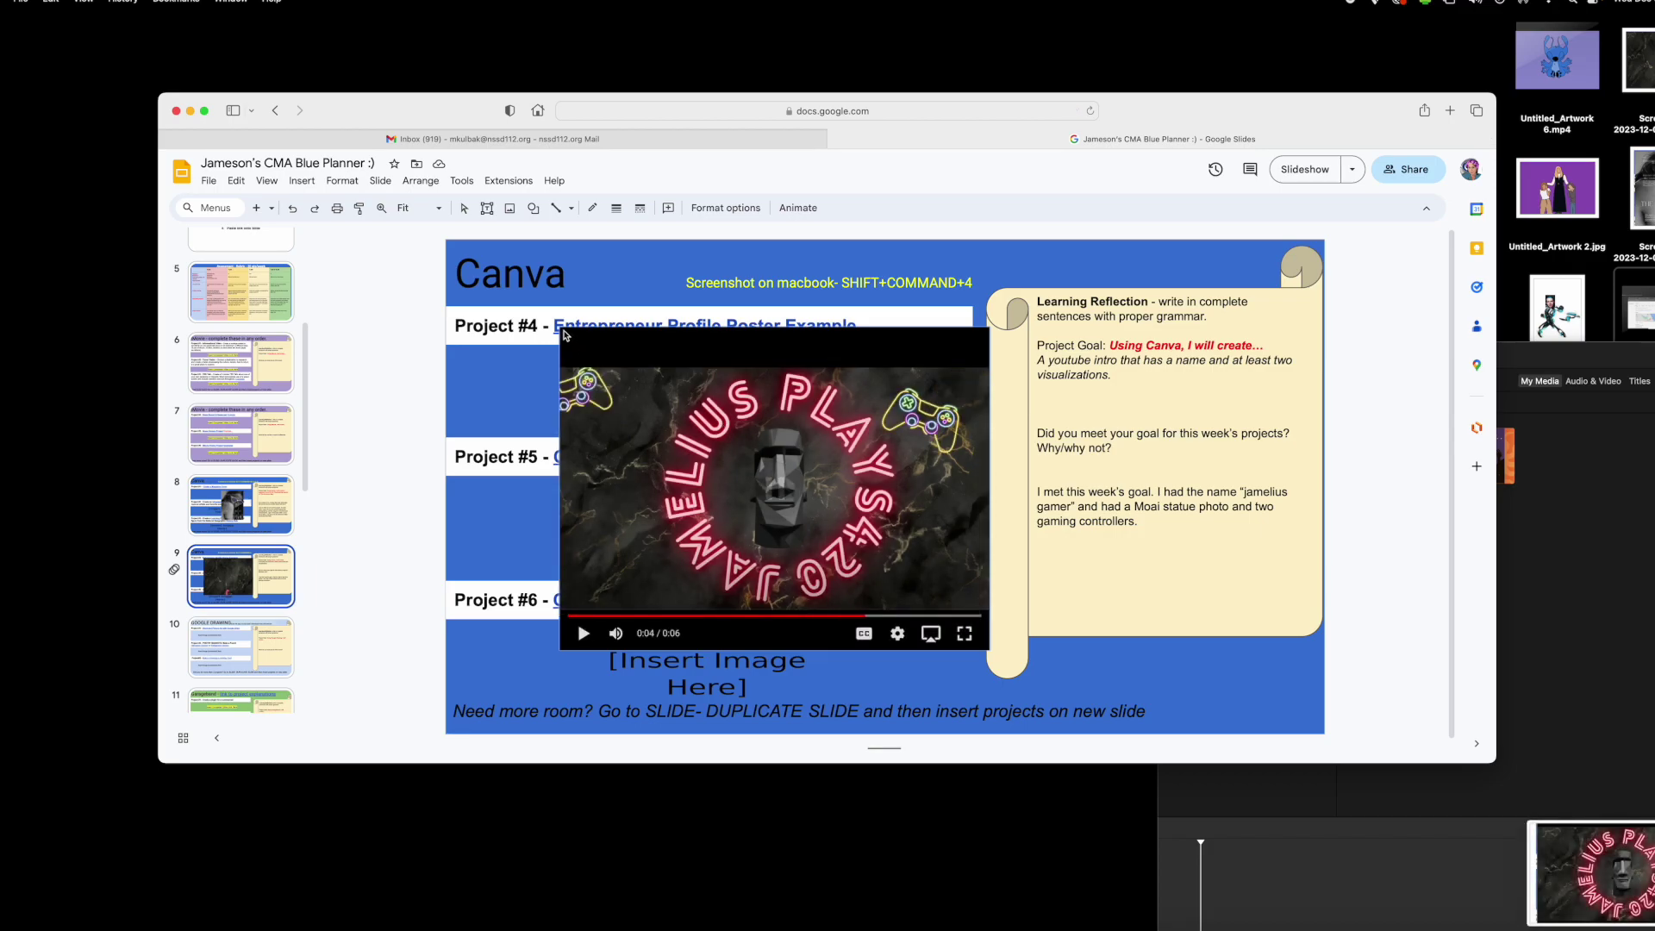
# - Enlarge the Nikola Jokic image on slide 17 and nudge it slightly lower
pyautogui.click(243, 646)
pyautogui.scroll(-10, 244, 647)
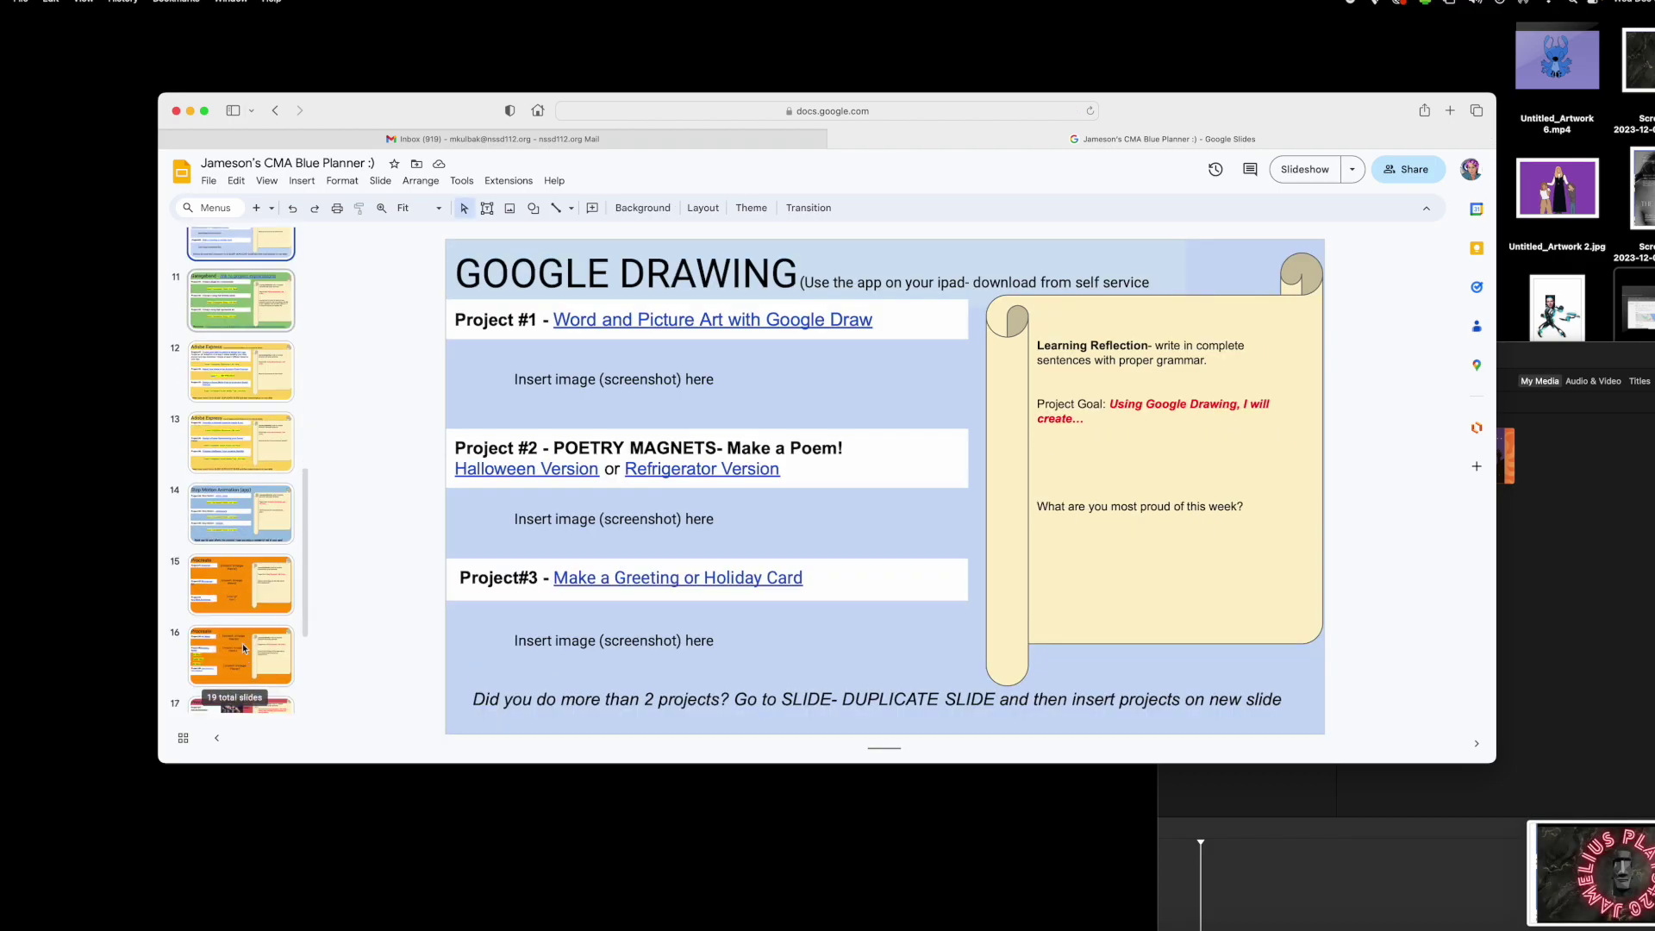
pyautogui.click(241, 565)
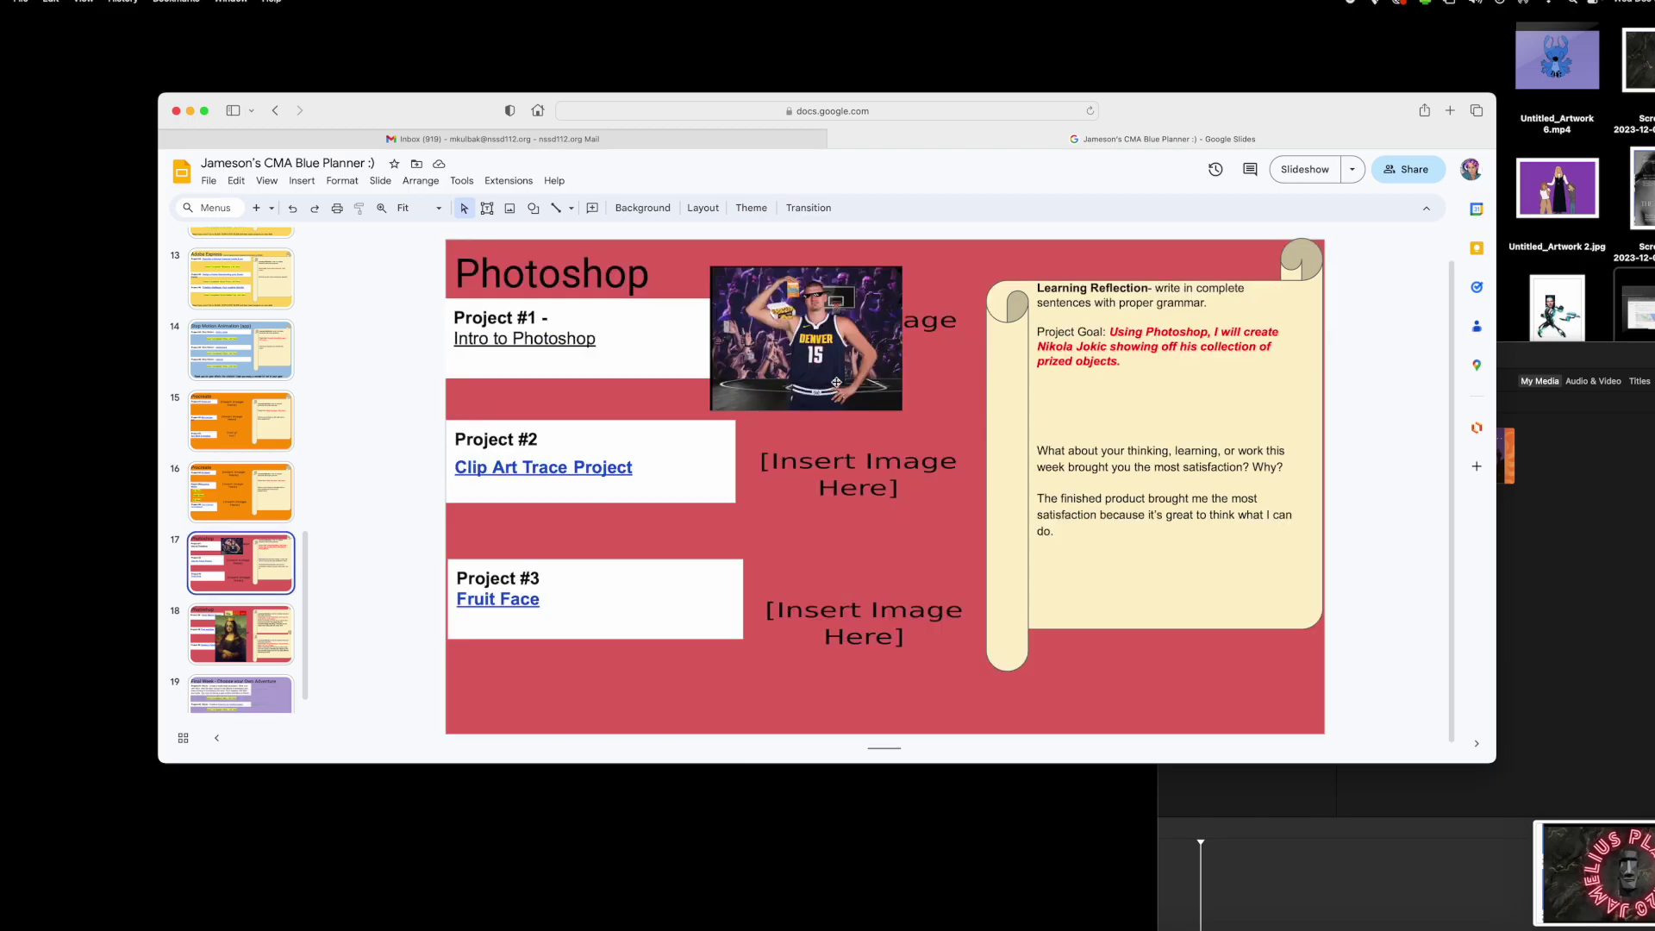
pyautogui.click(715, 408)
pyautogui.moveTo(710, 412); pyautogui.dragTo(555, 525)
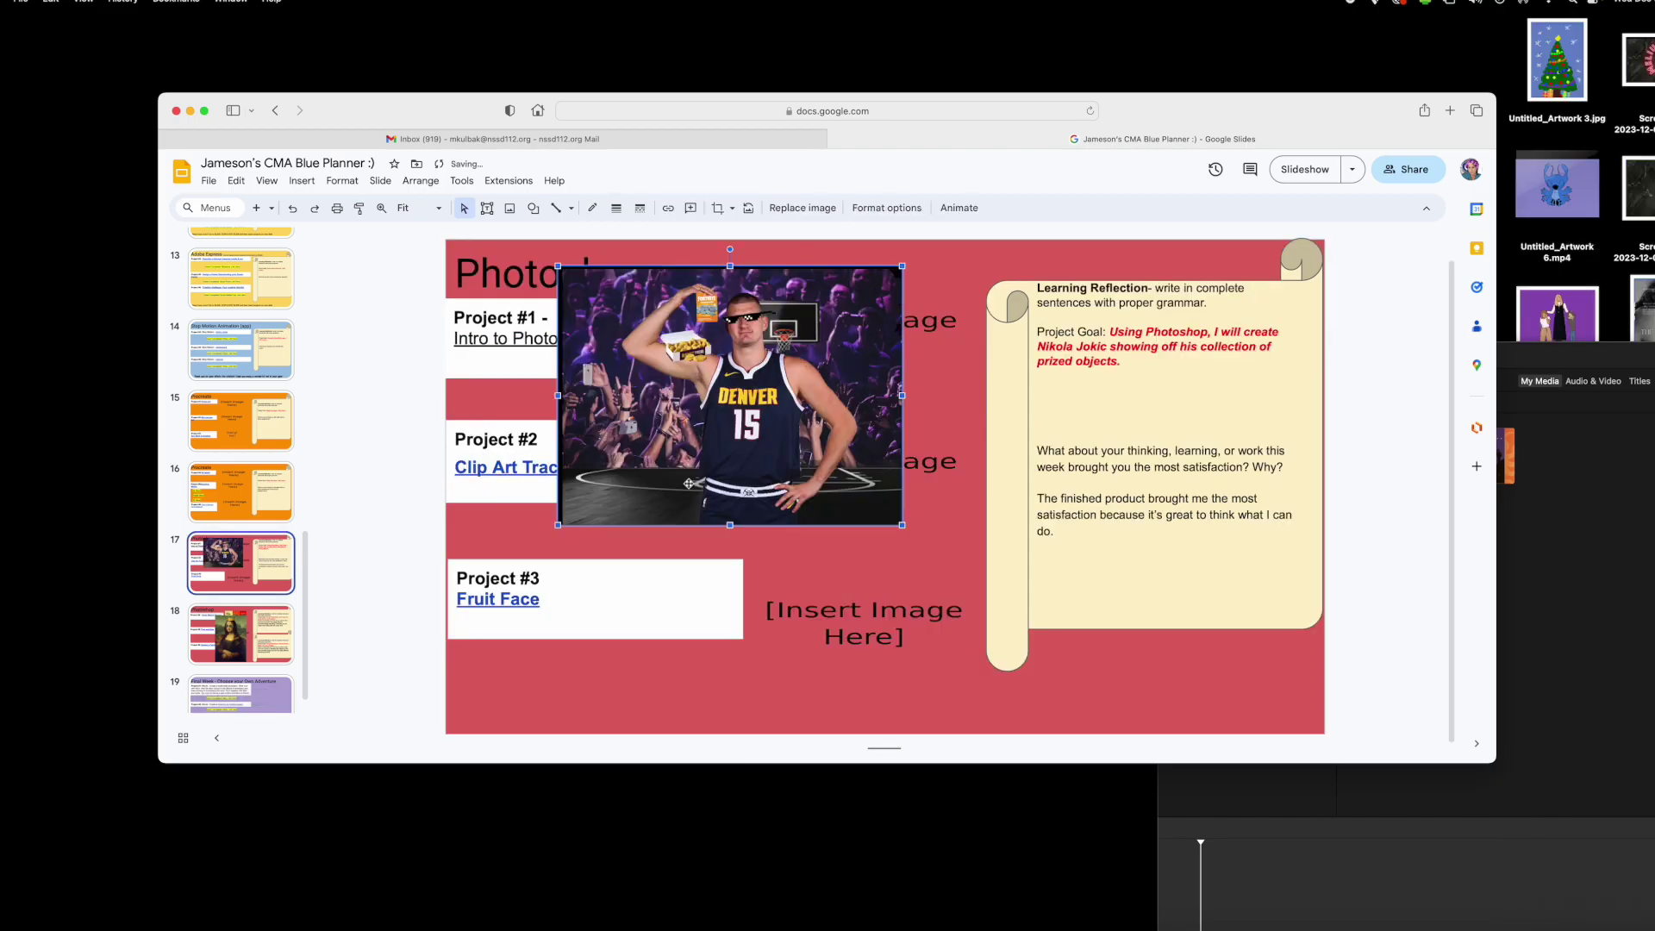
pyautogui.moveTo(879, 414); pyautogui.dragTo(886, 451)
pyautogui.click(956, 434)
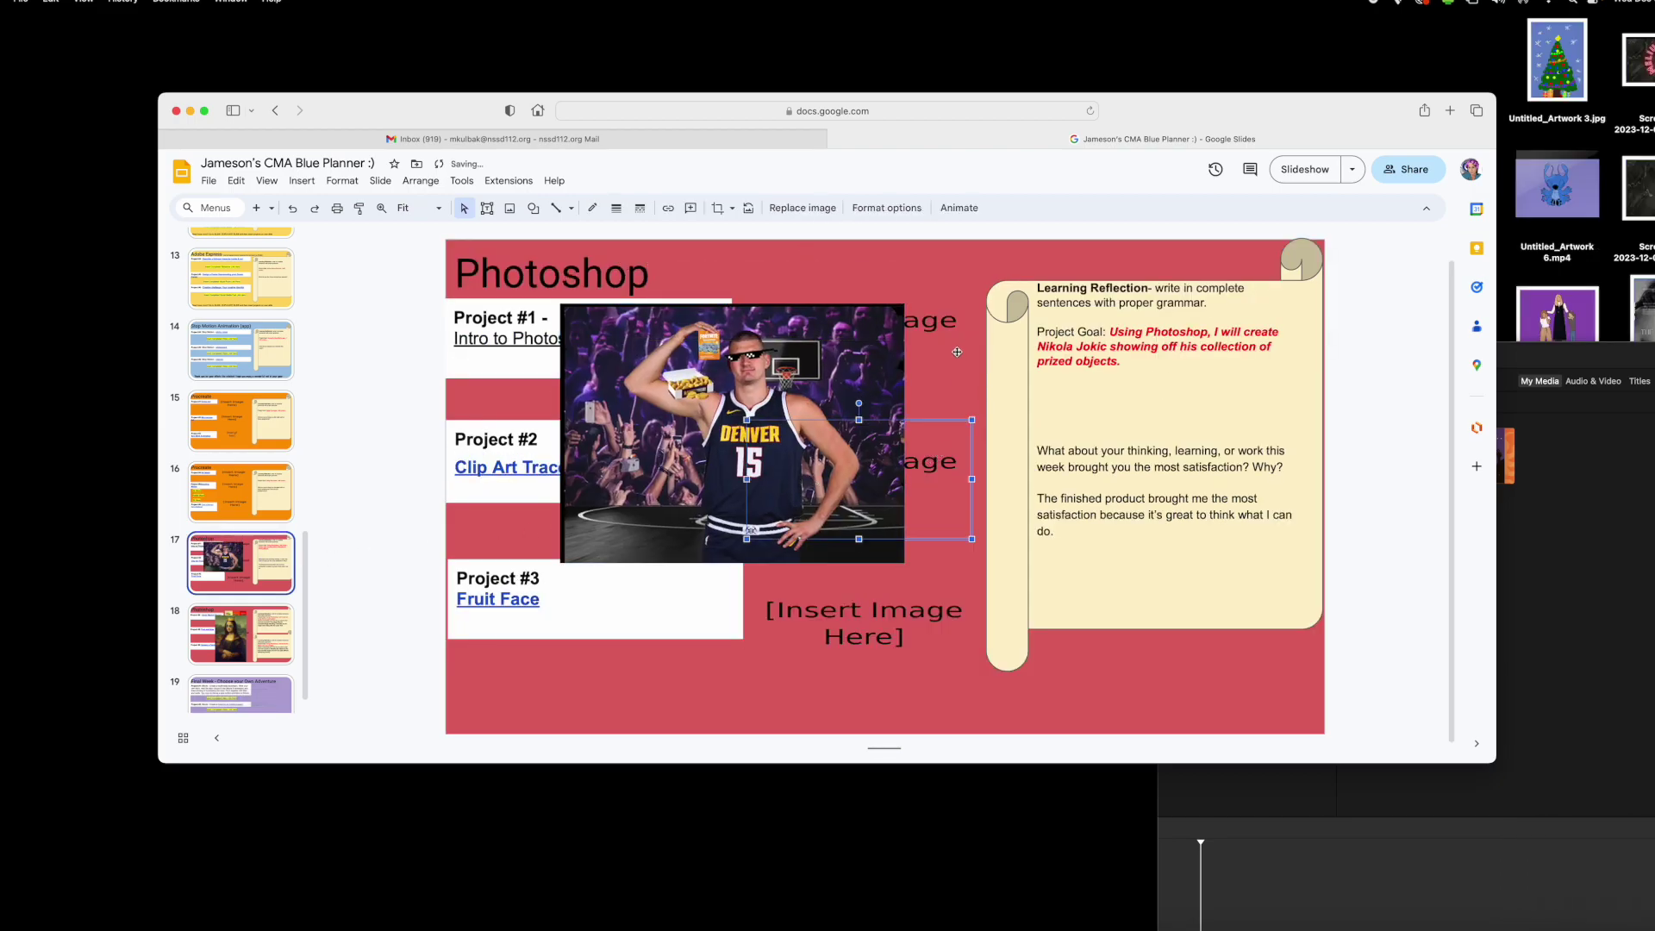
# - Screenshot the enlarged Jokic image and move on to the Mona Lisa slide 18
pyautogui.click(912, 265)
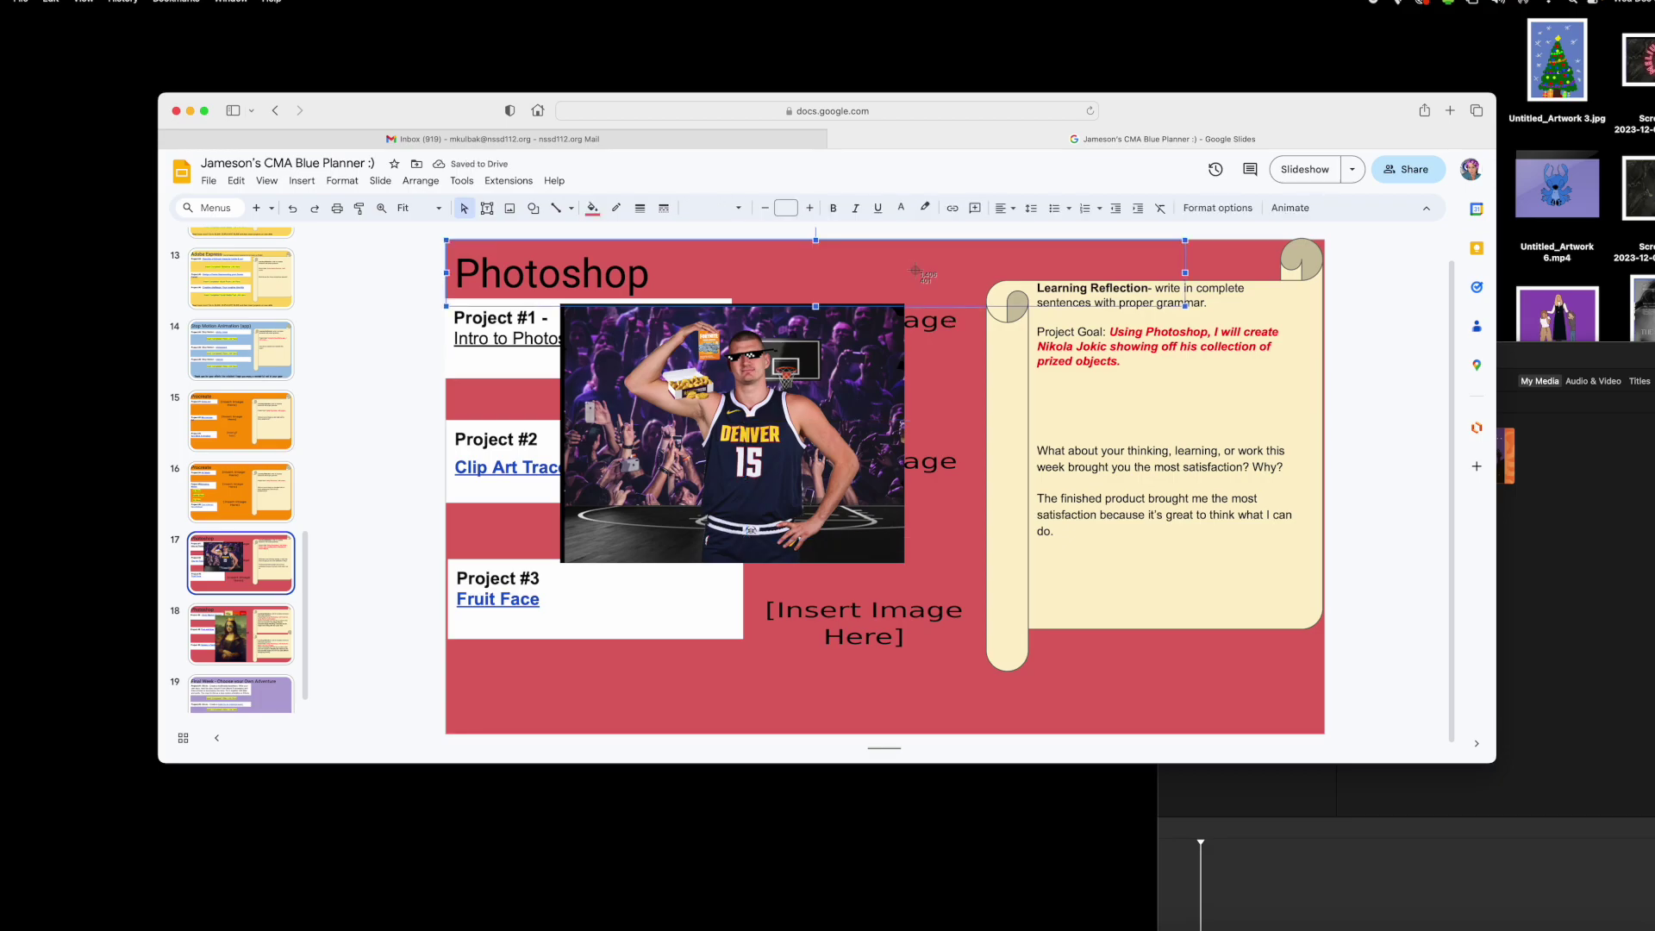
pyautogui.moveTo(561, 304); pyautogui.dragTo(906, 565)
pyautogui.click(260, 636)
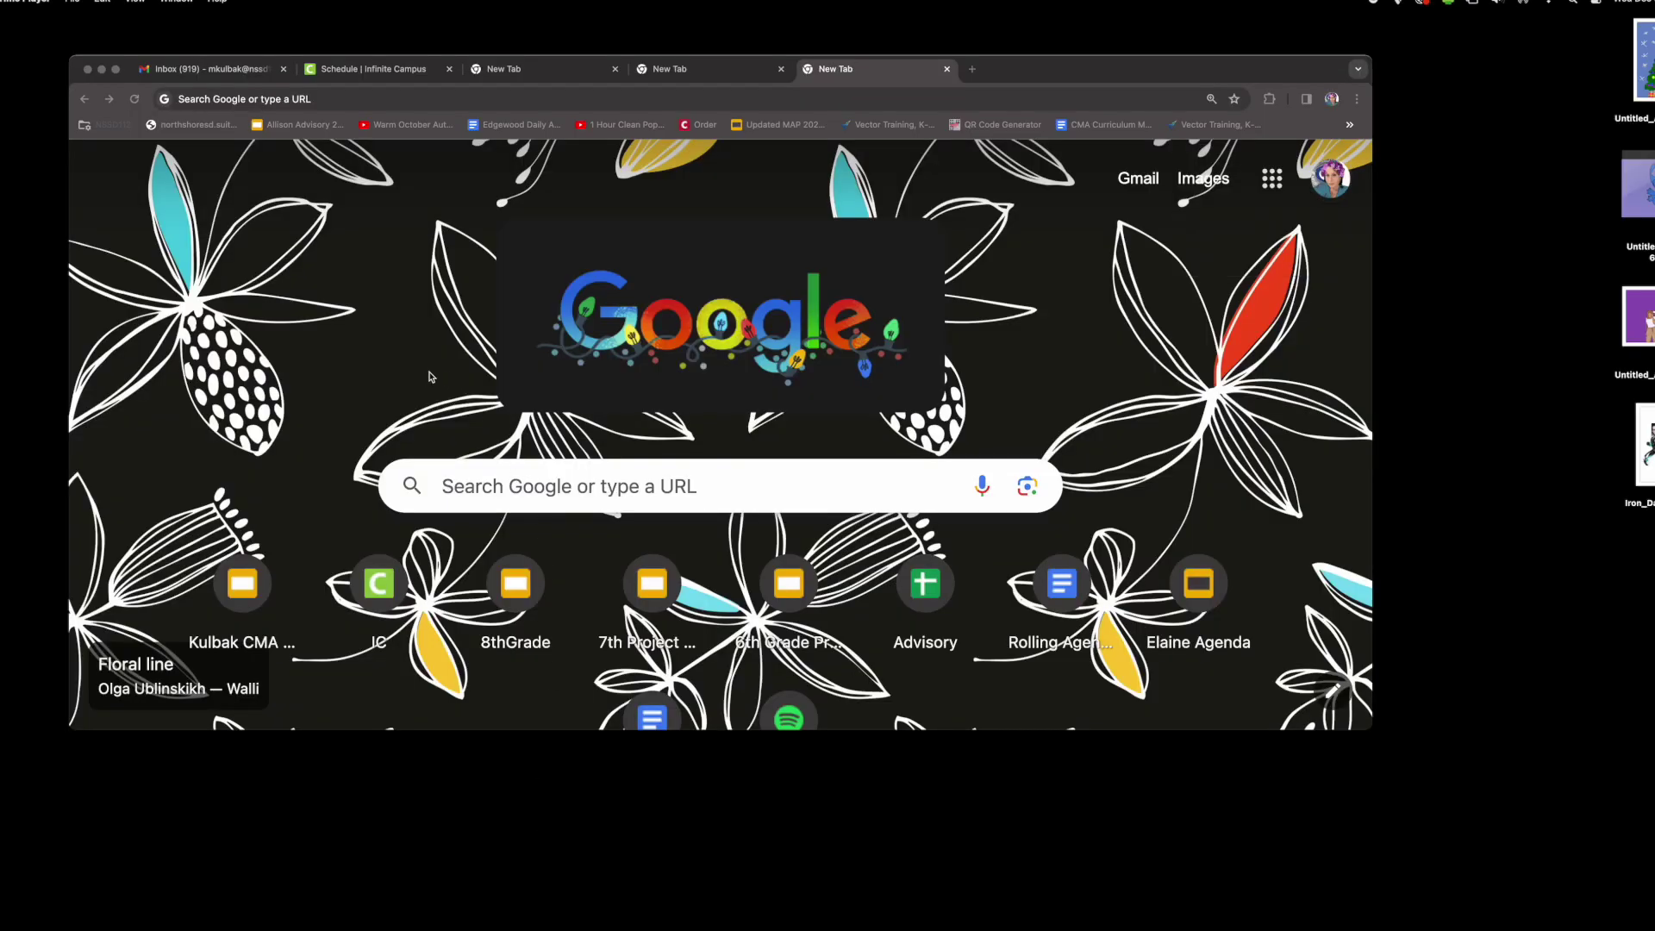
# - Search Google in Chrome for 'art gallery'
pyautogui.click(681, 509)
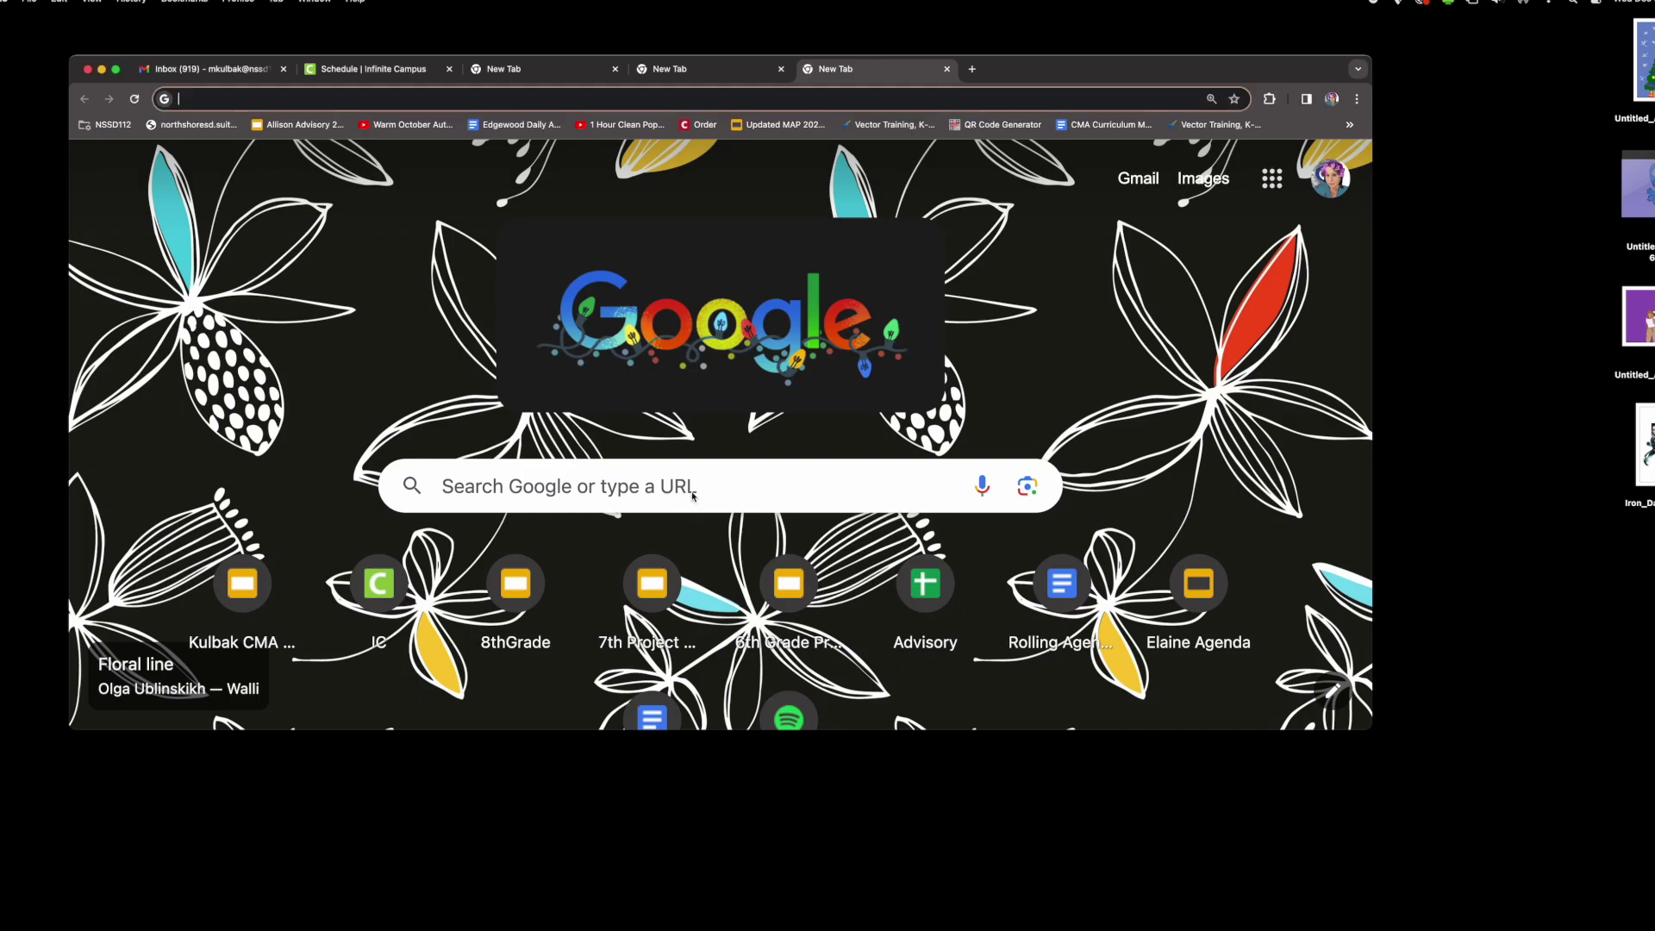
pyautogui.click(693, 488)
pyautogui.write('a')
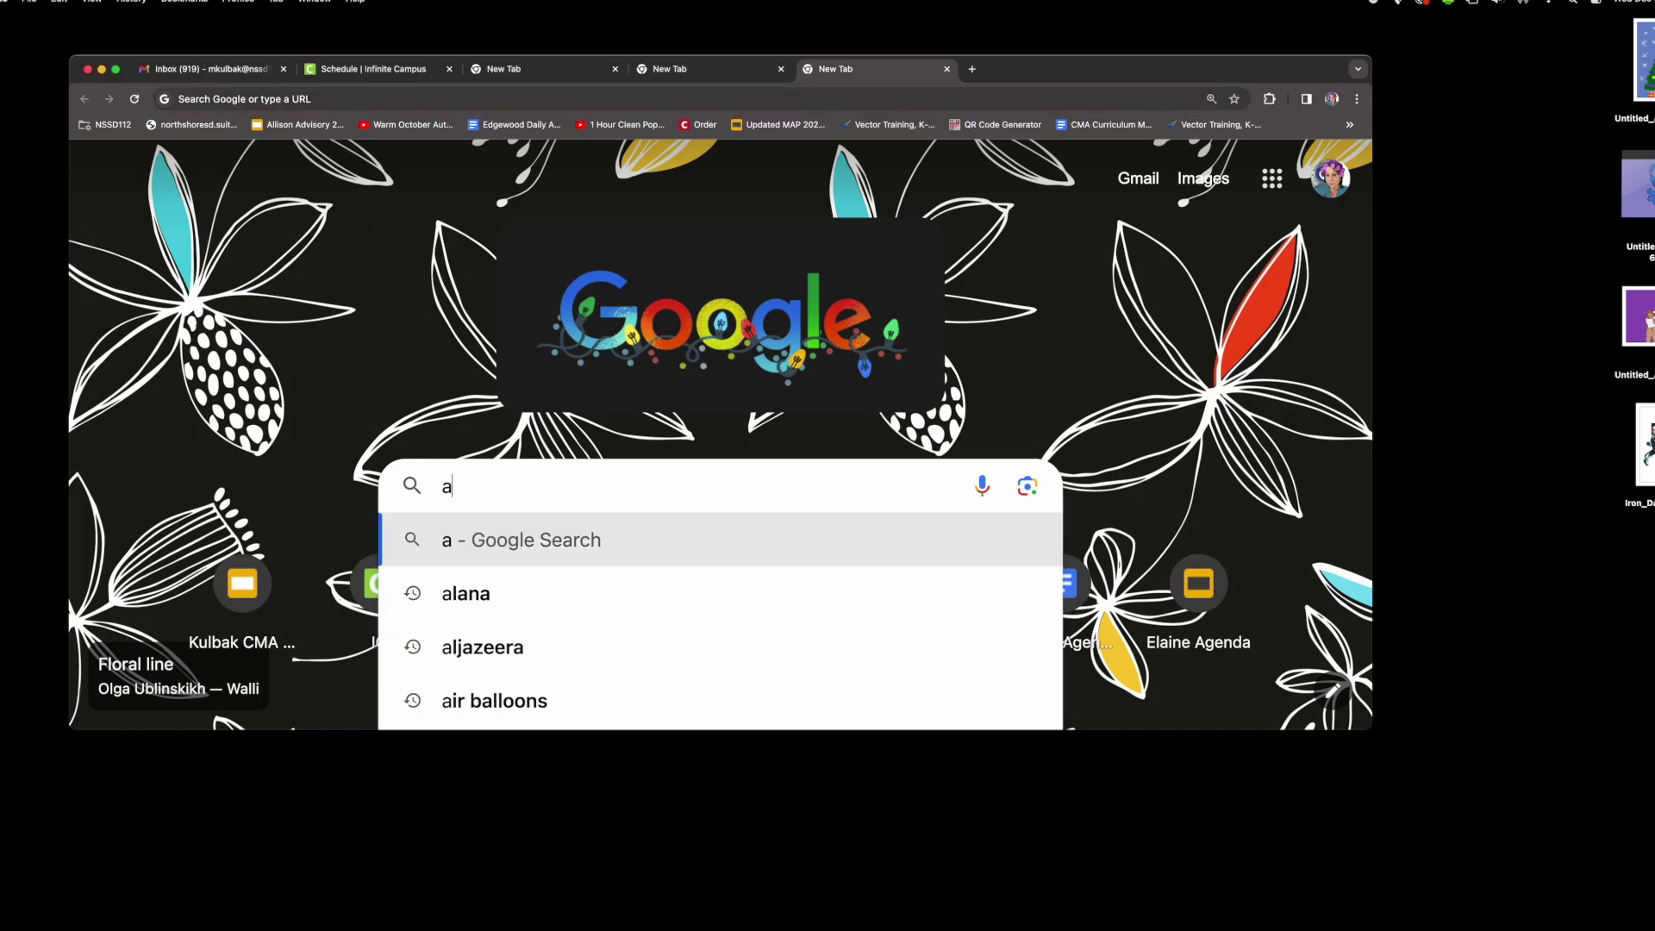
pyautogui.write('rt gallery')
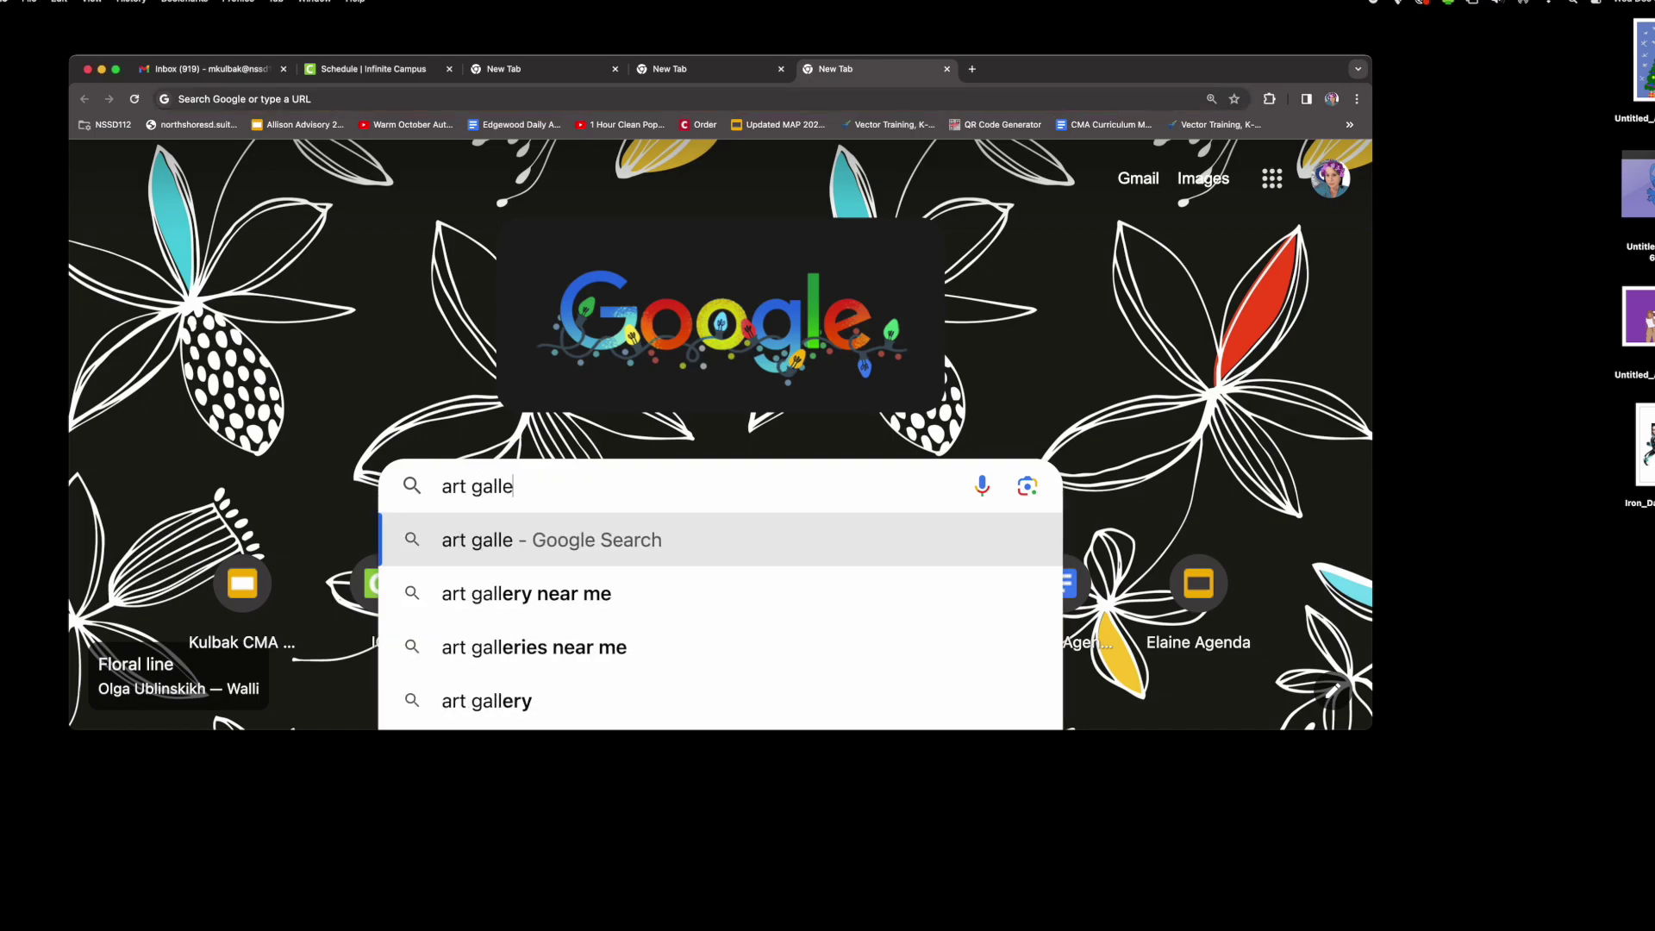
pyautogui.press('Return')
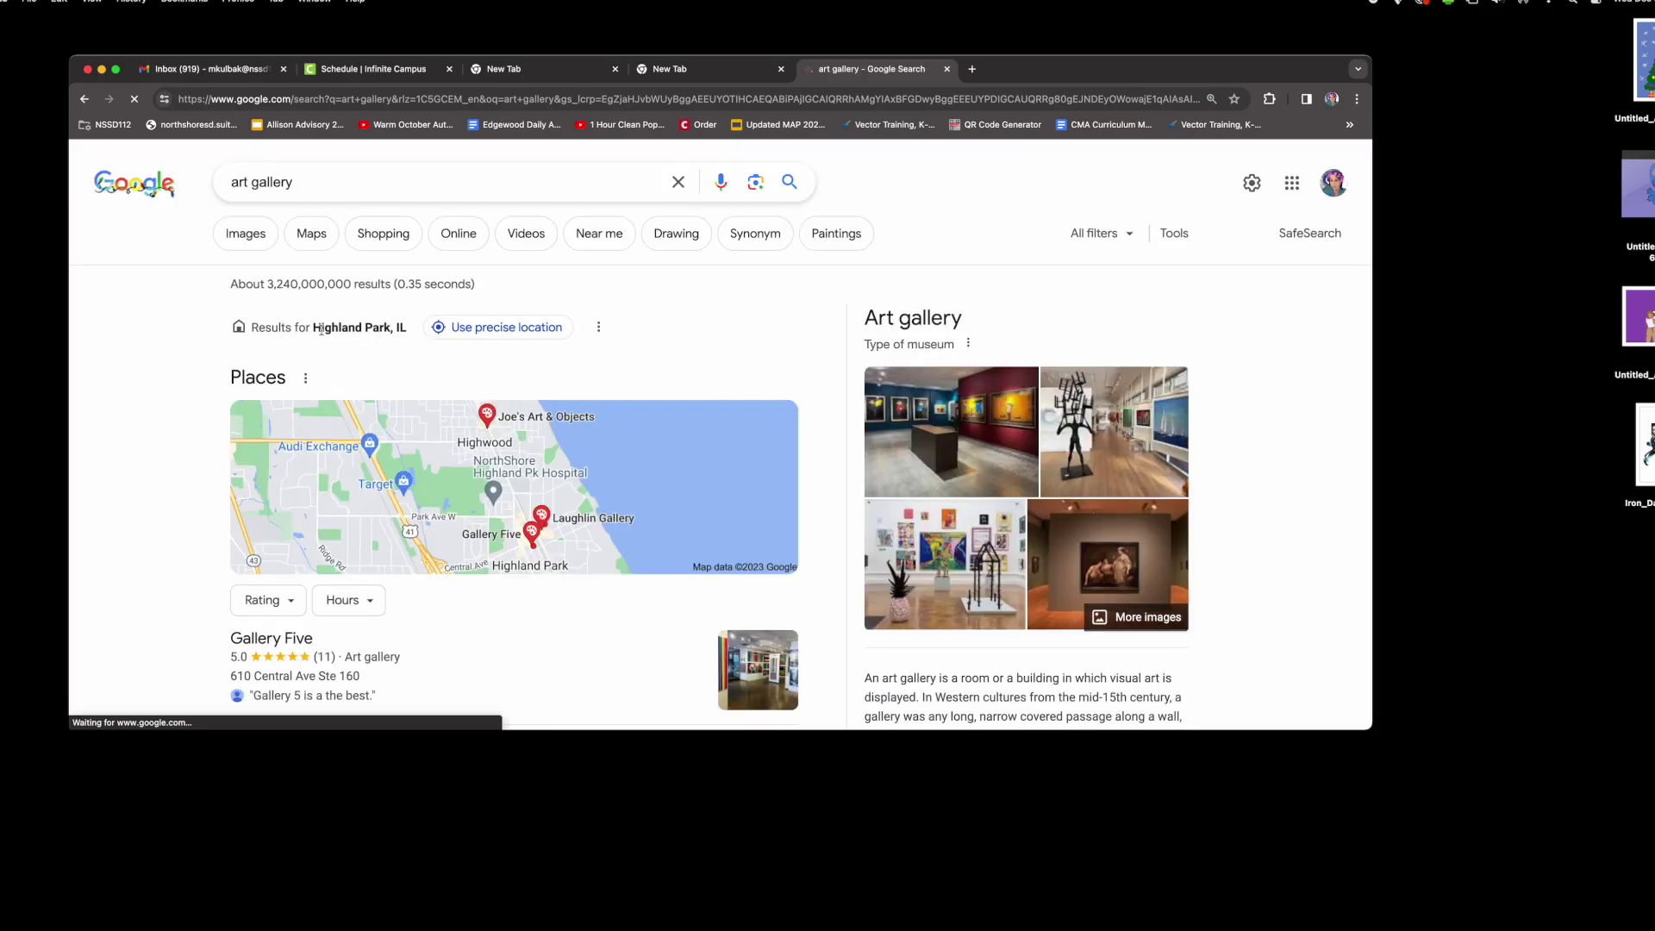
# - Switch to image results for 'art gallery' and browse through the gallery photos
pyautogui.click(265, 243)
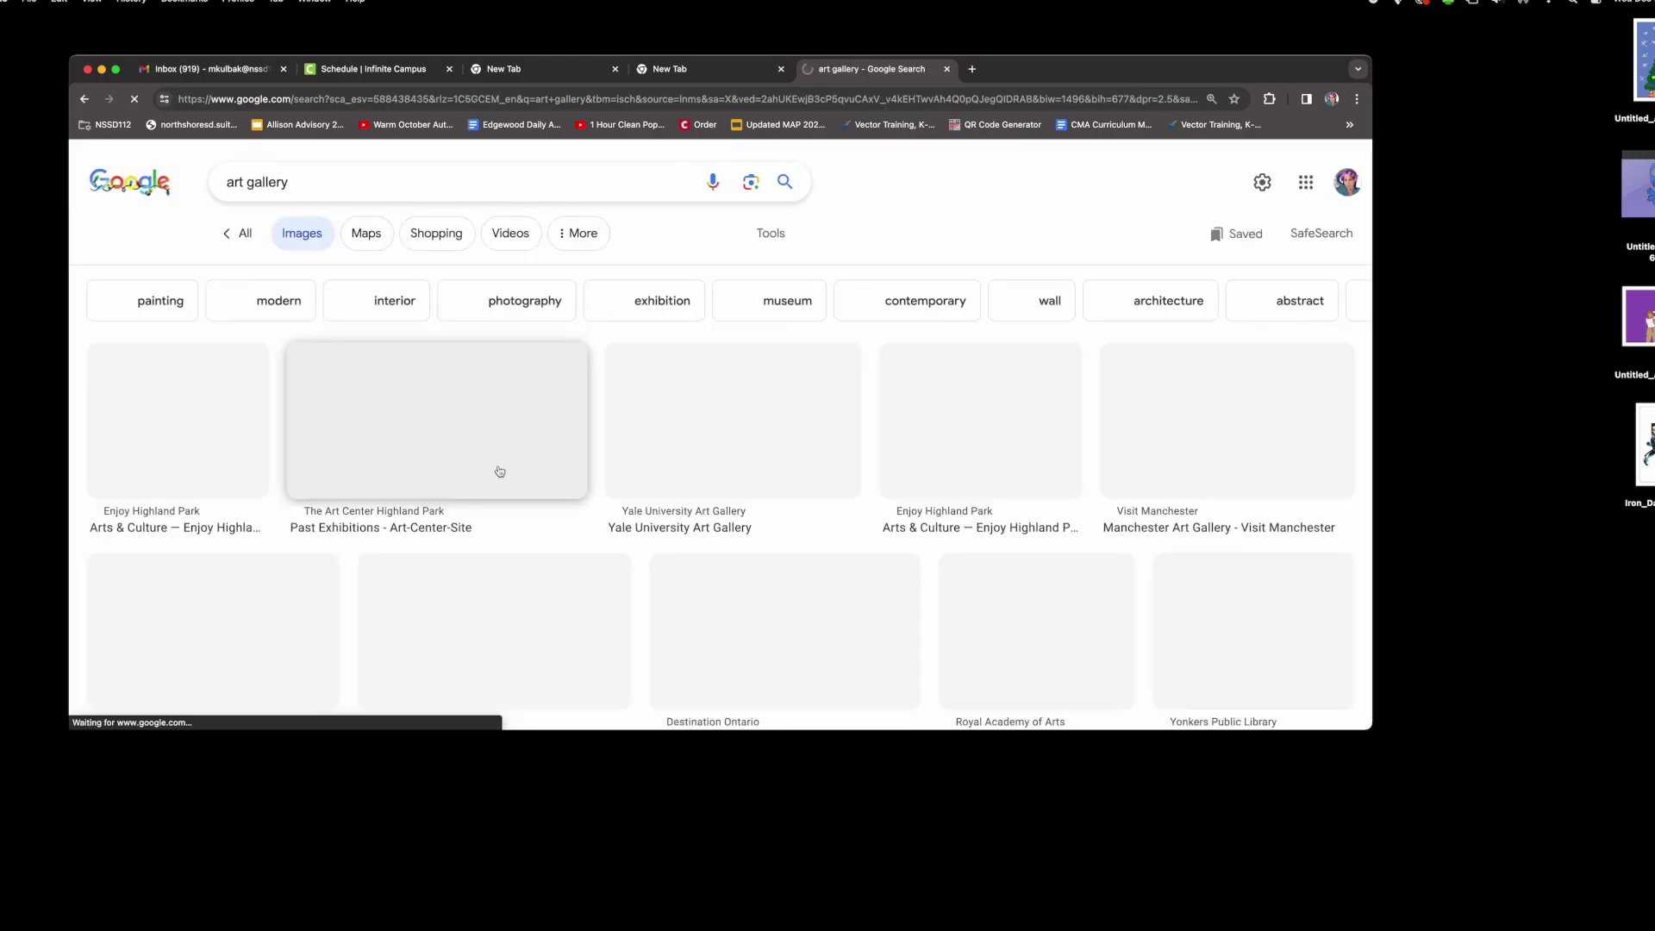
pyautogui.scroll(-3, 585, 535)
pyautogui.scroll(-3, 585, 535)
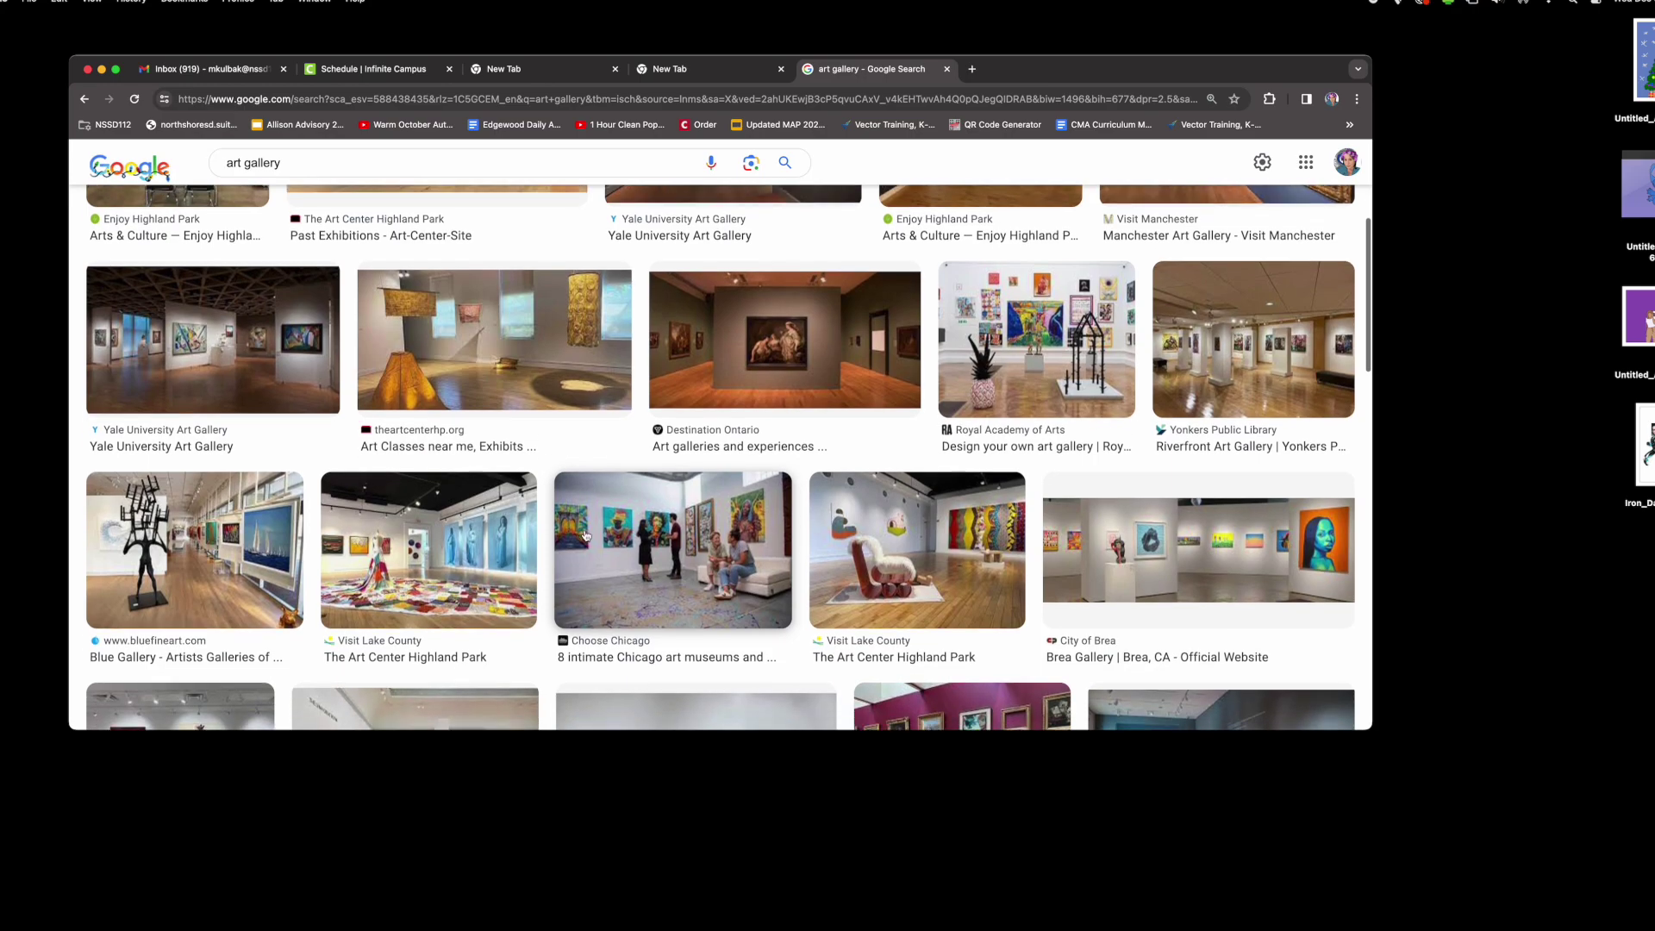
pyautogui.scroll(-3, 585, 536)
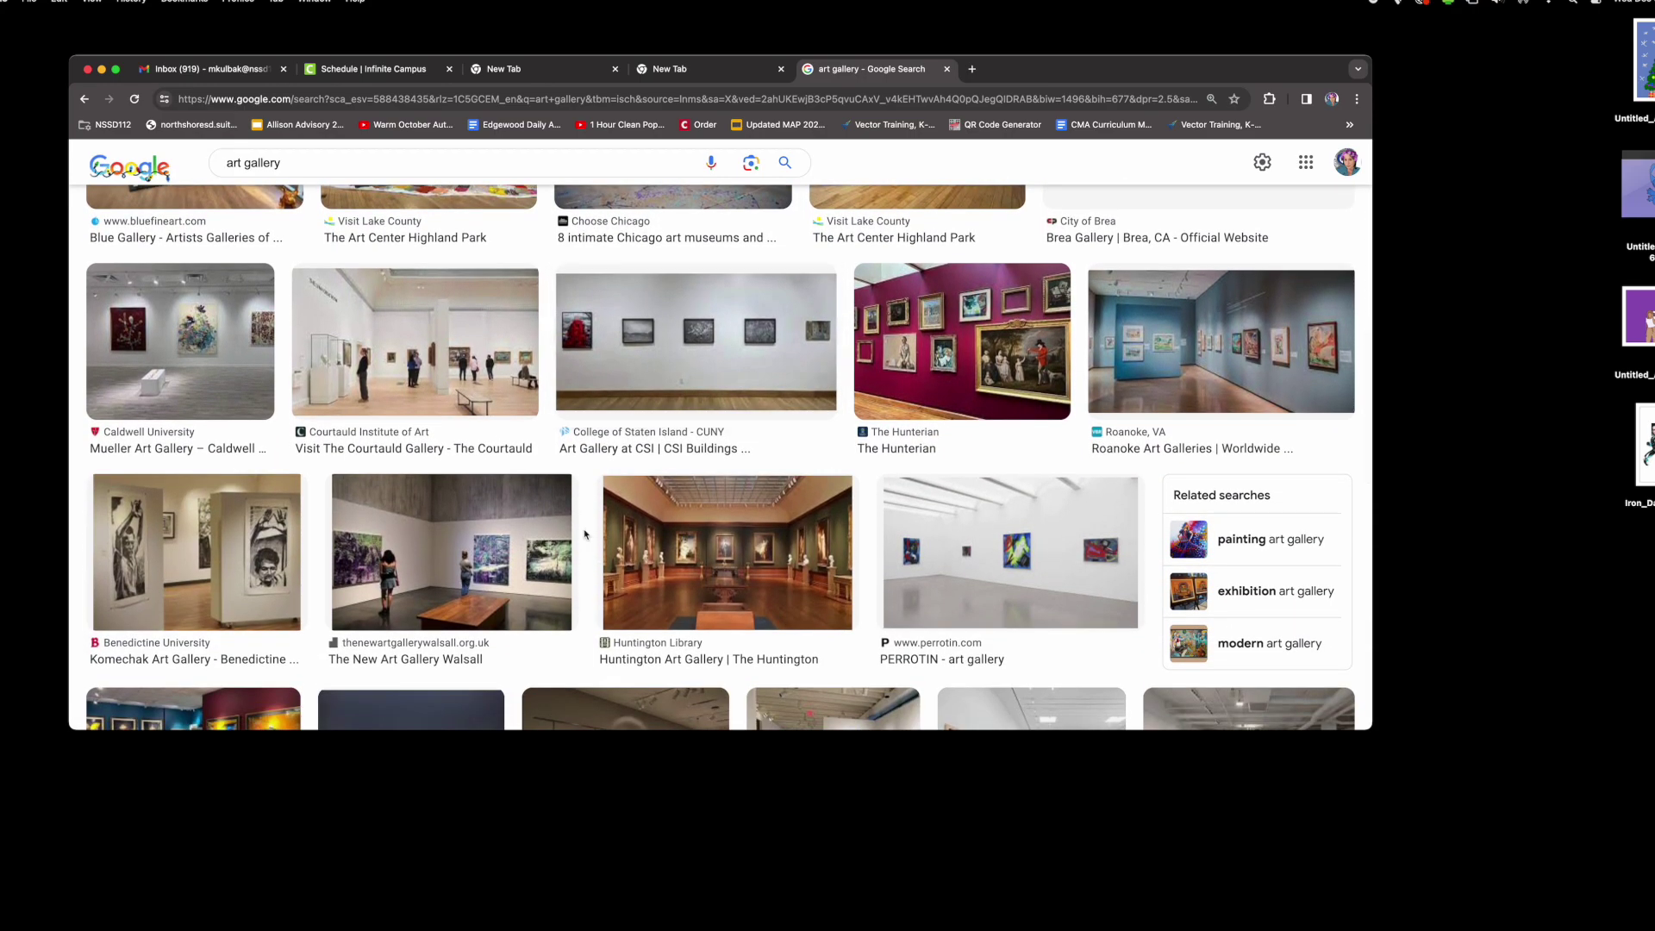
pyautogui.scroll(-3, 584, 535)
pyautogui.scroll(-2, 584, 535)
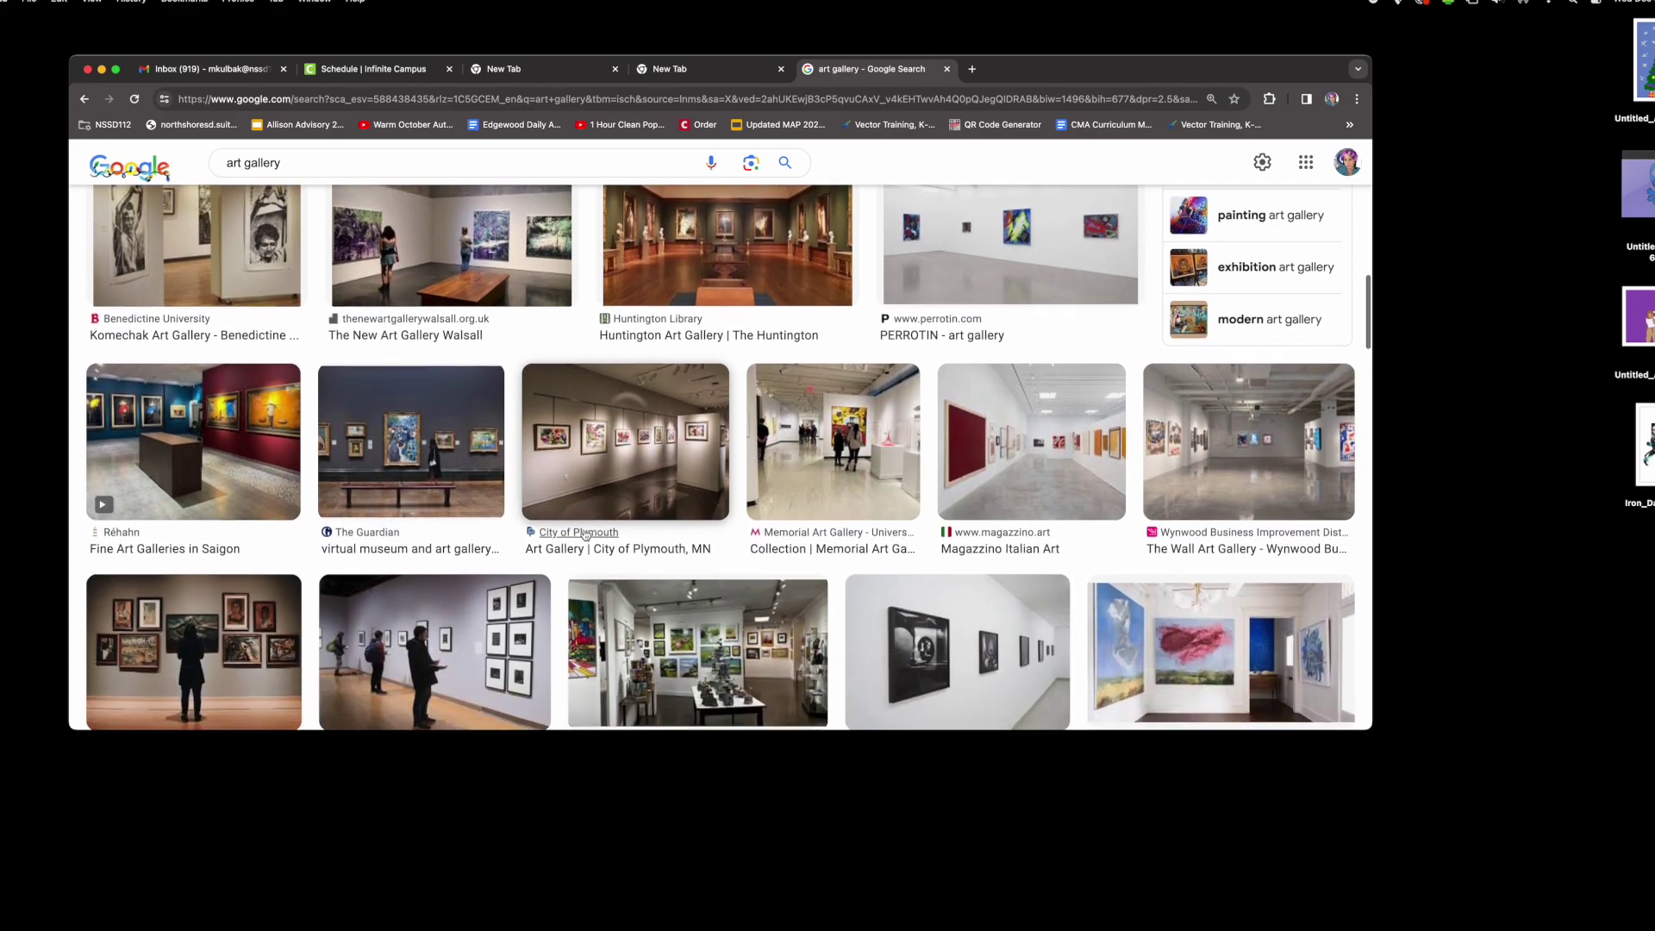
pyautogui.scroll(8, 585, 535)
pyautogui.scroll(3, 585, 535)
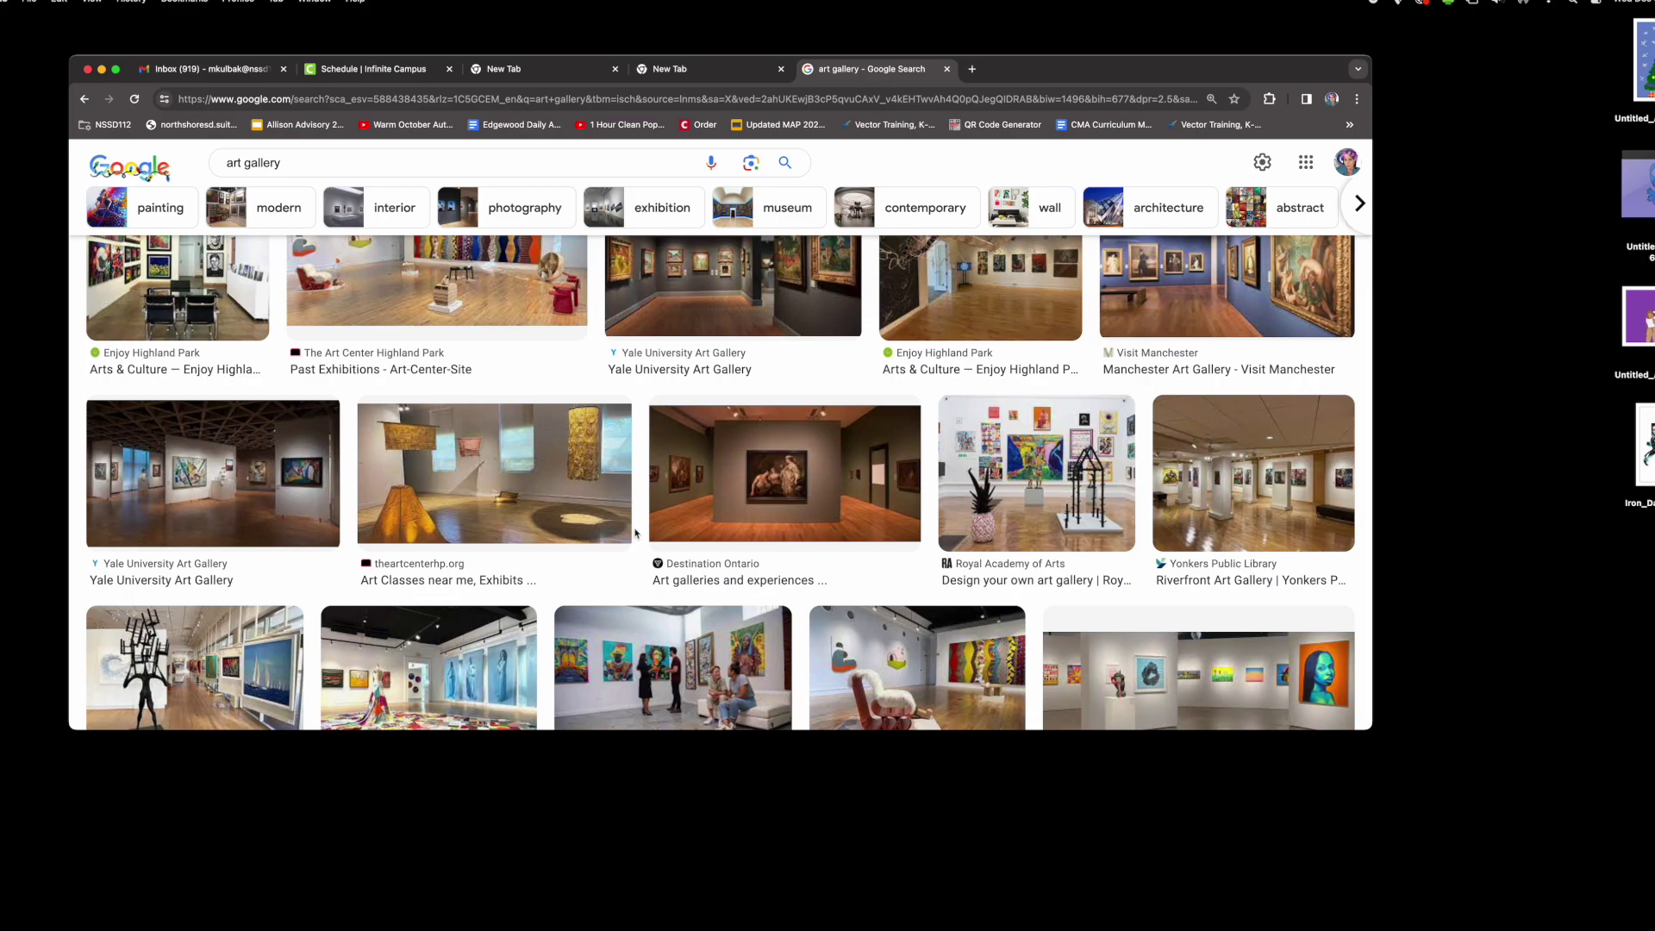
pyautogui.scroll(2, 636, 534)
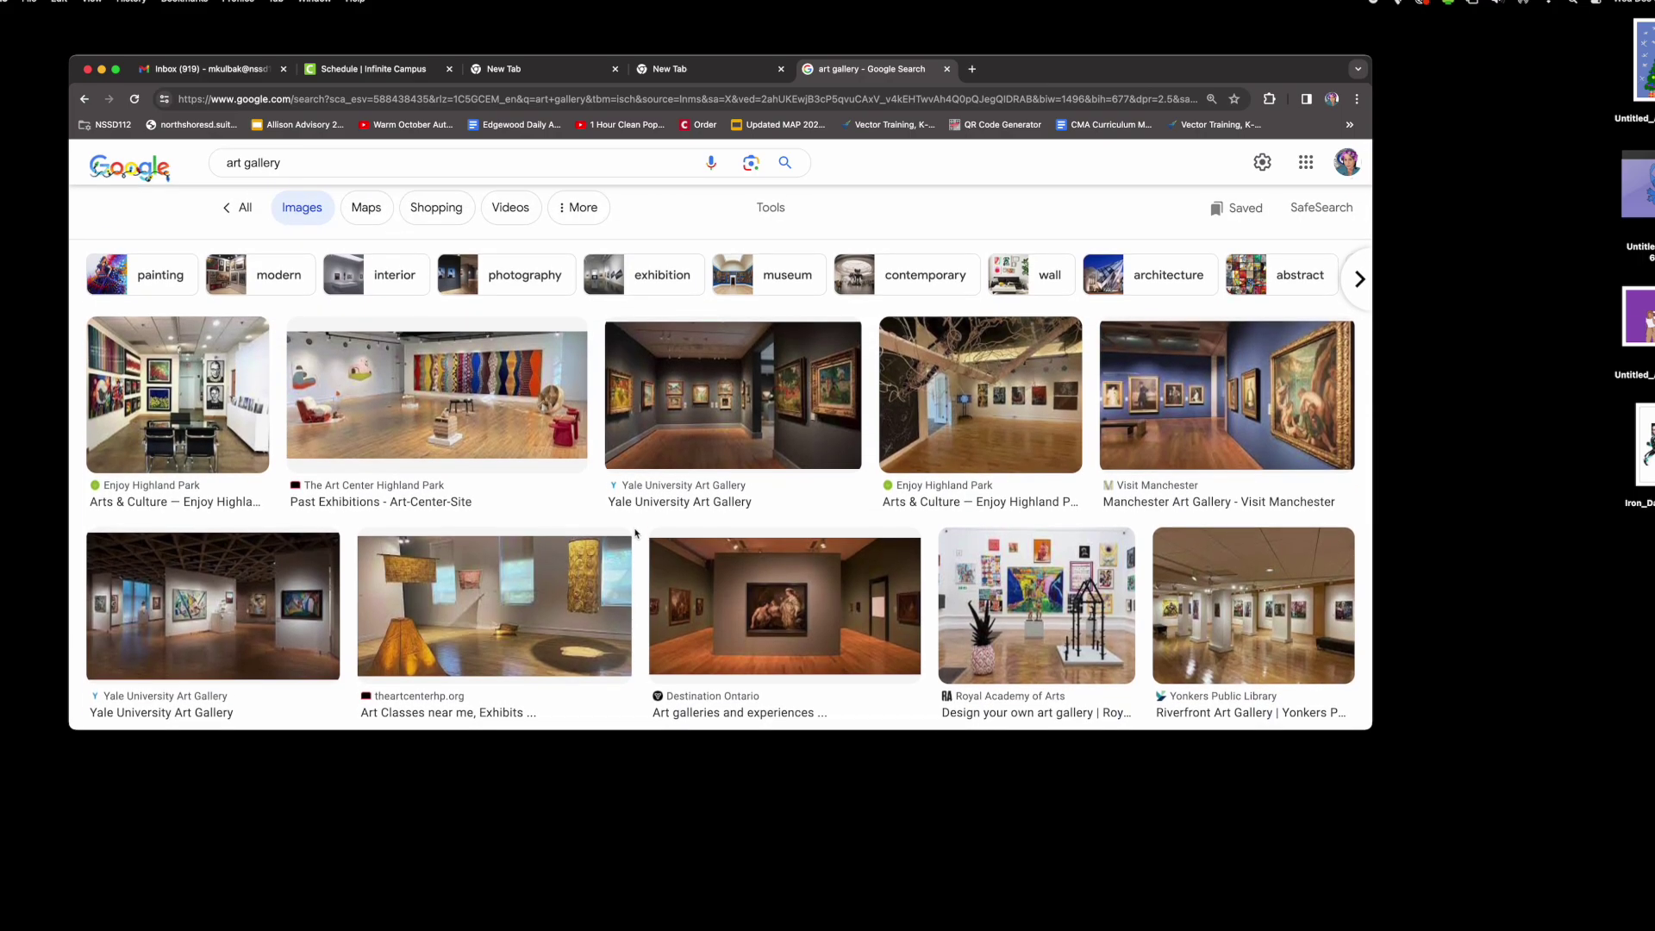
# - Preview the Yale University Art Gallery photo instead of the Manchester one
pyautogui.click(1166, 426)
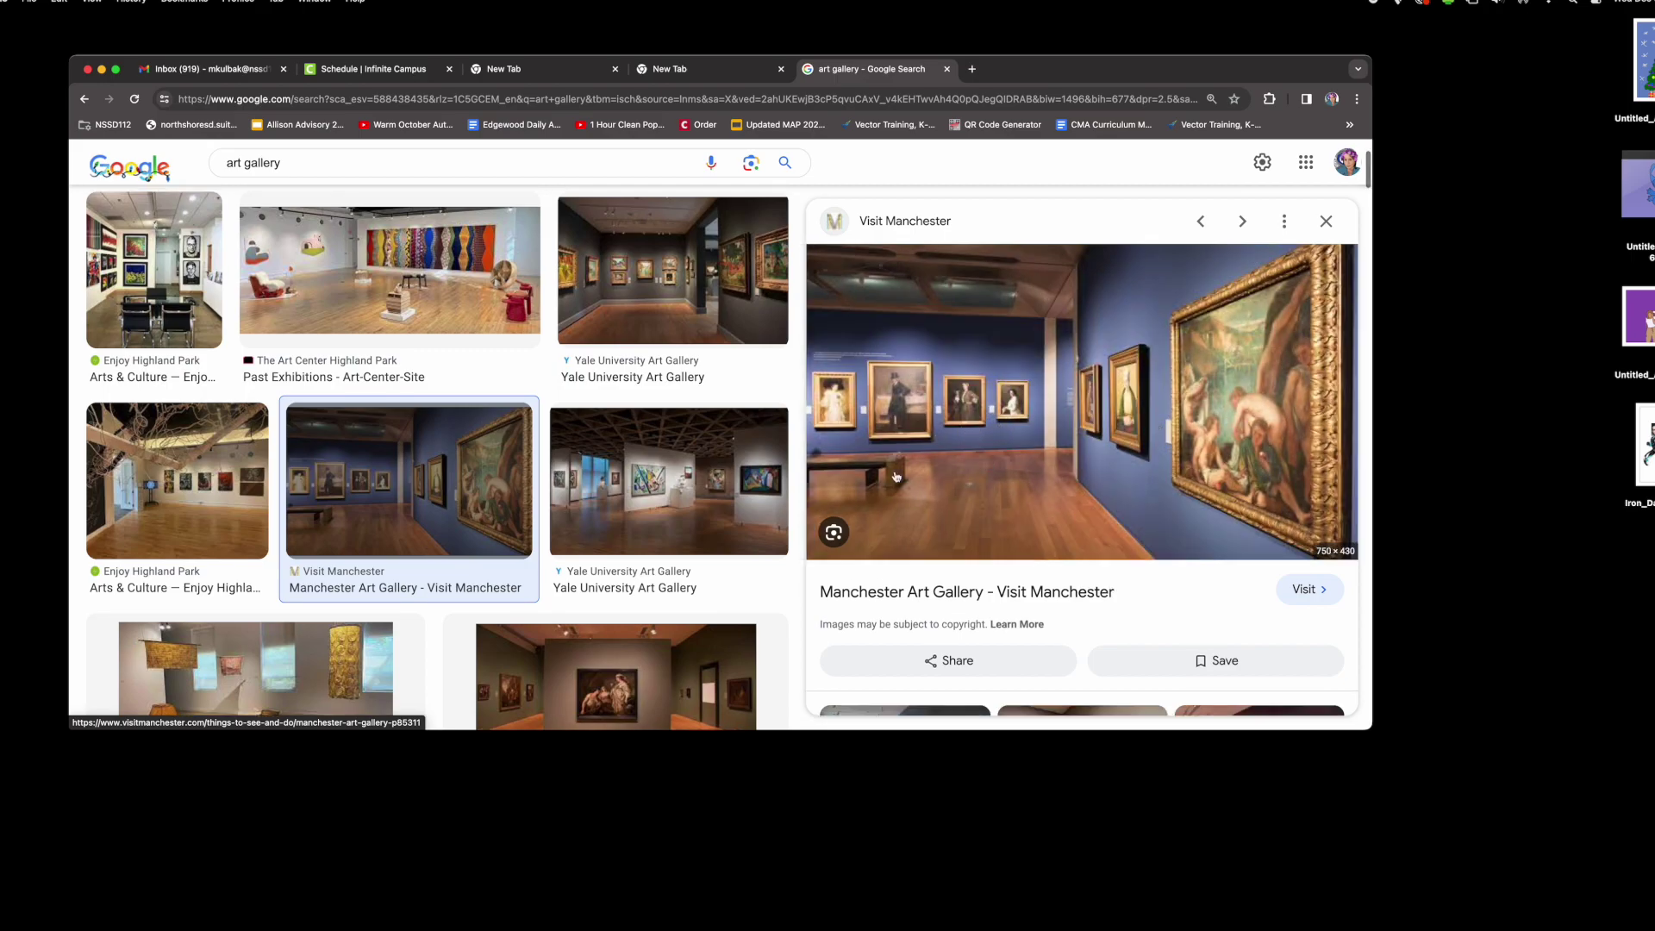
pyautogui.click(669, 481)
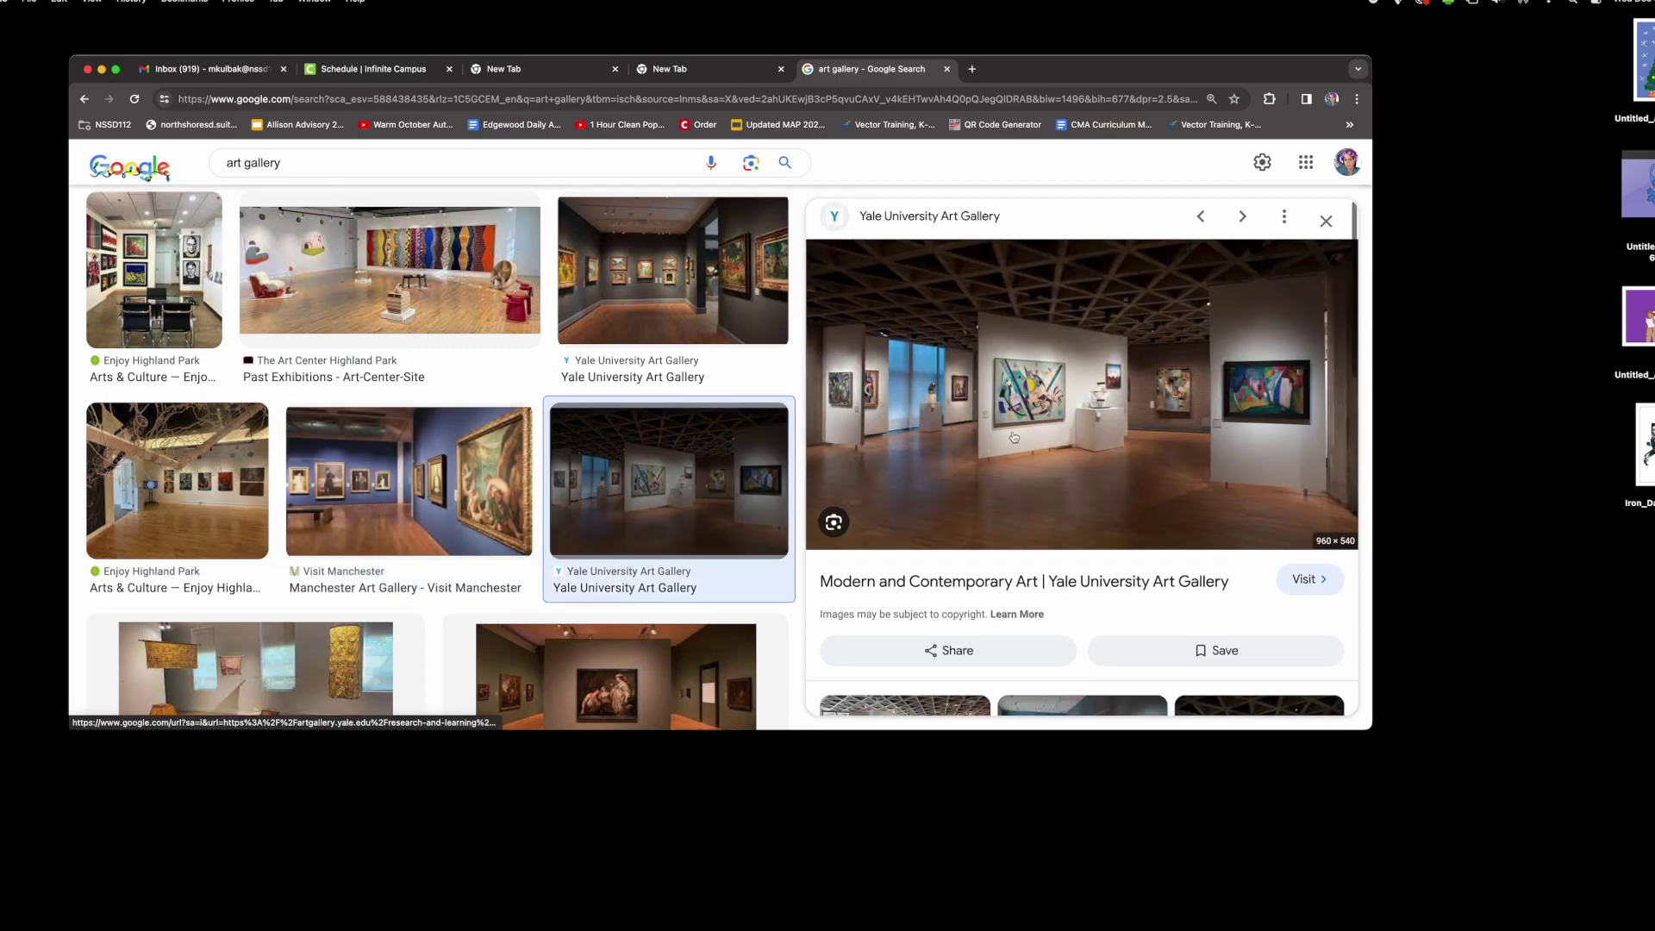
pyautogui.moveTo(1014, 437); pyautogui.dragTo(1491, 595)
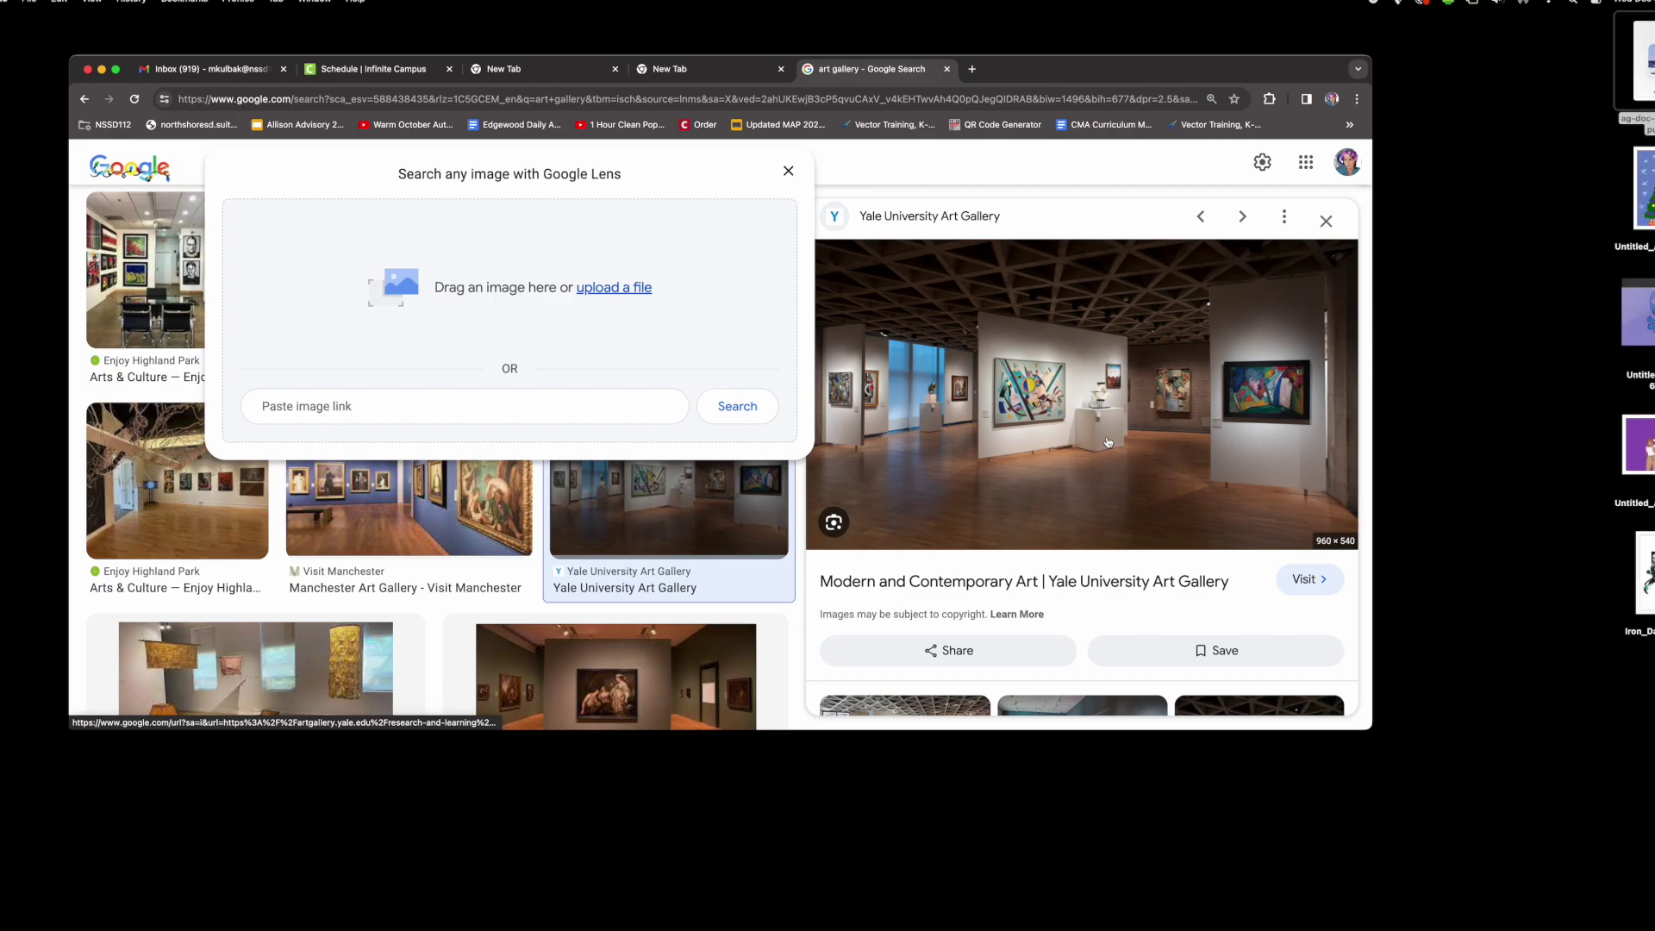
# - Save the Yale gallery photo to the computer as artgallery.jpeg
pyautogui.rightClick(1108, 440)
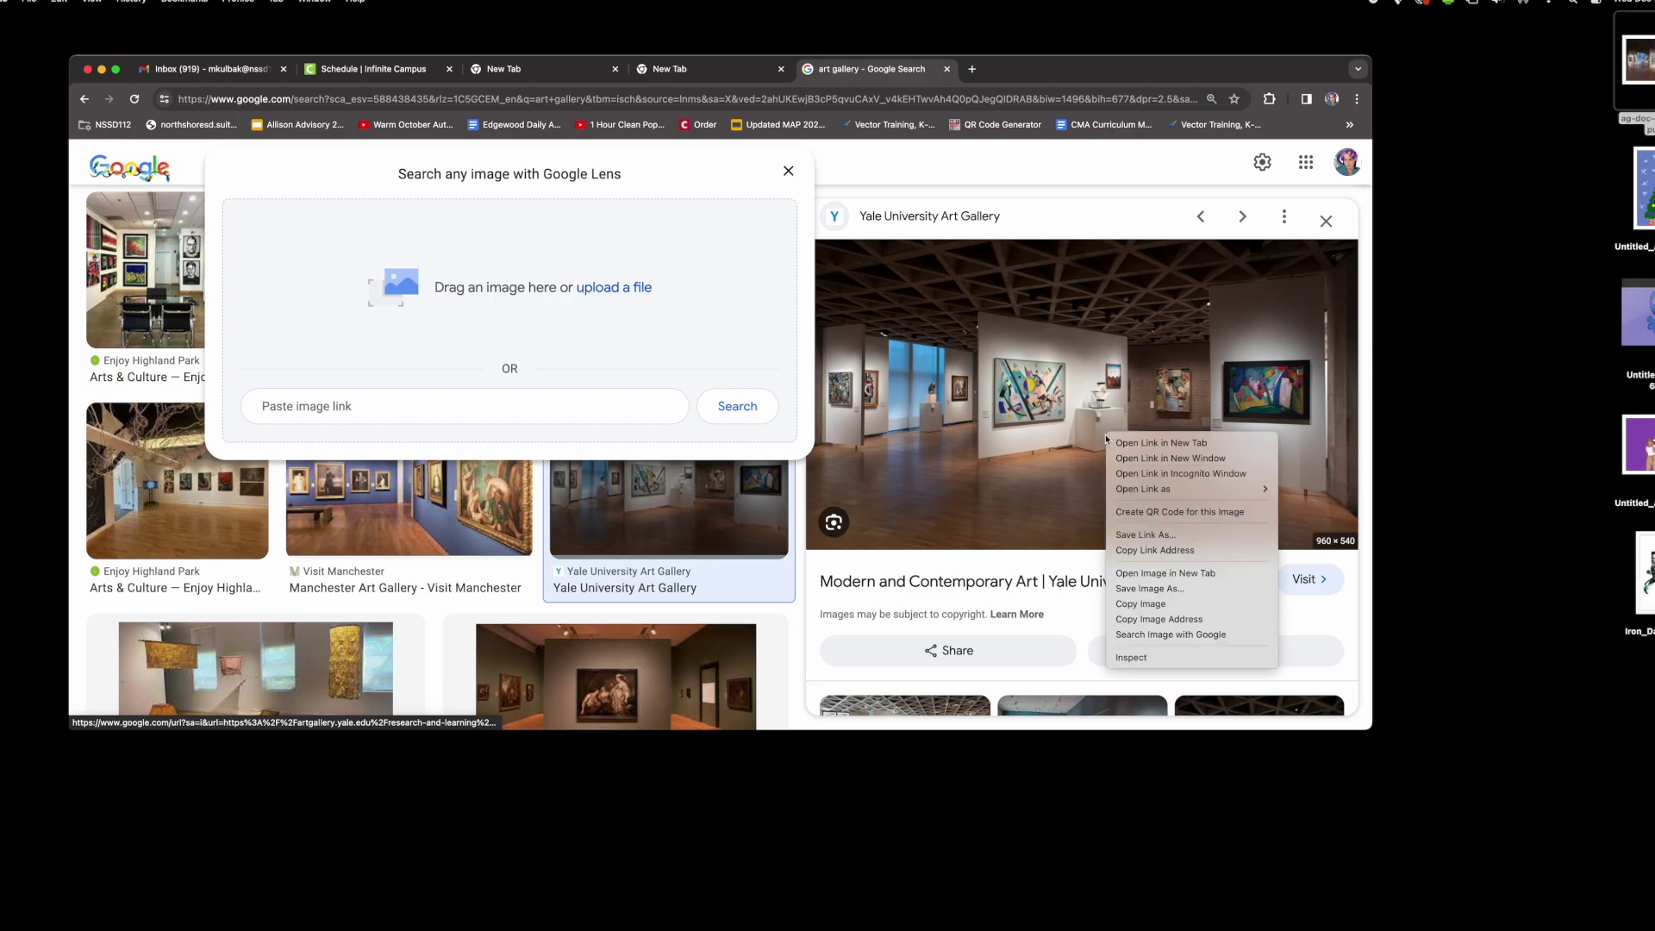
pyautogui.click(1207, 591)
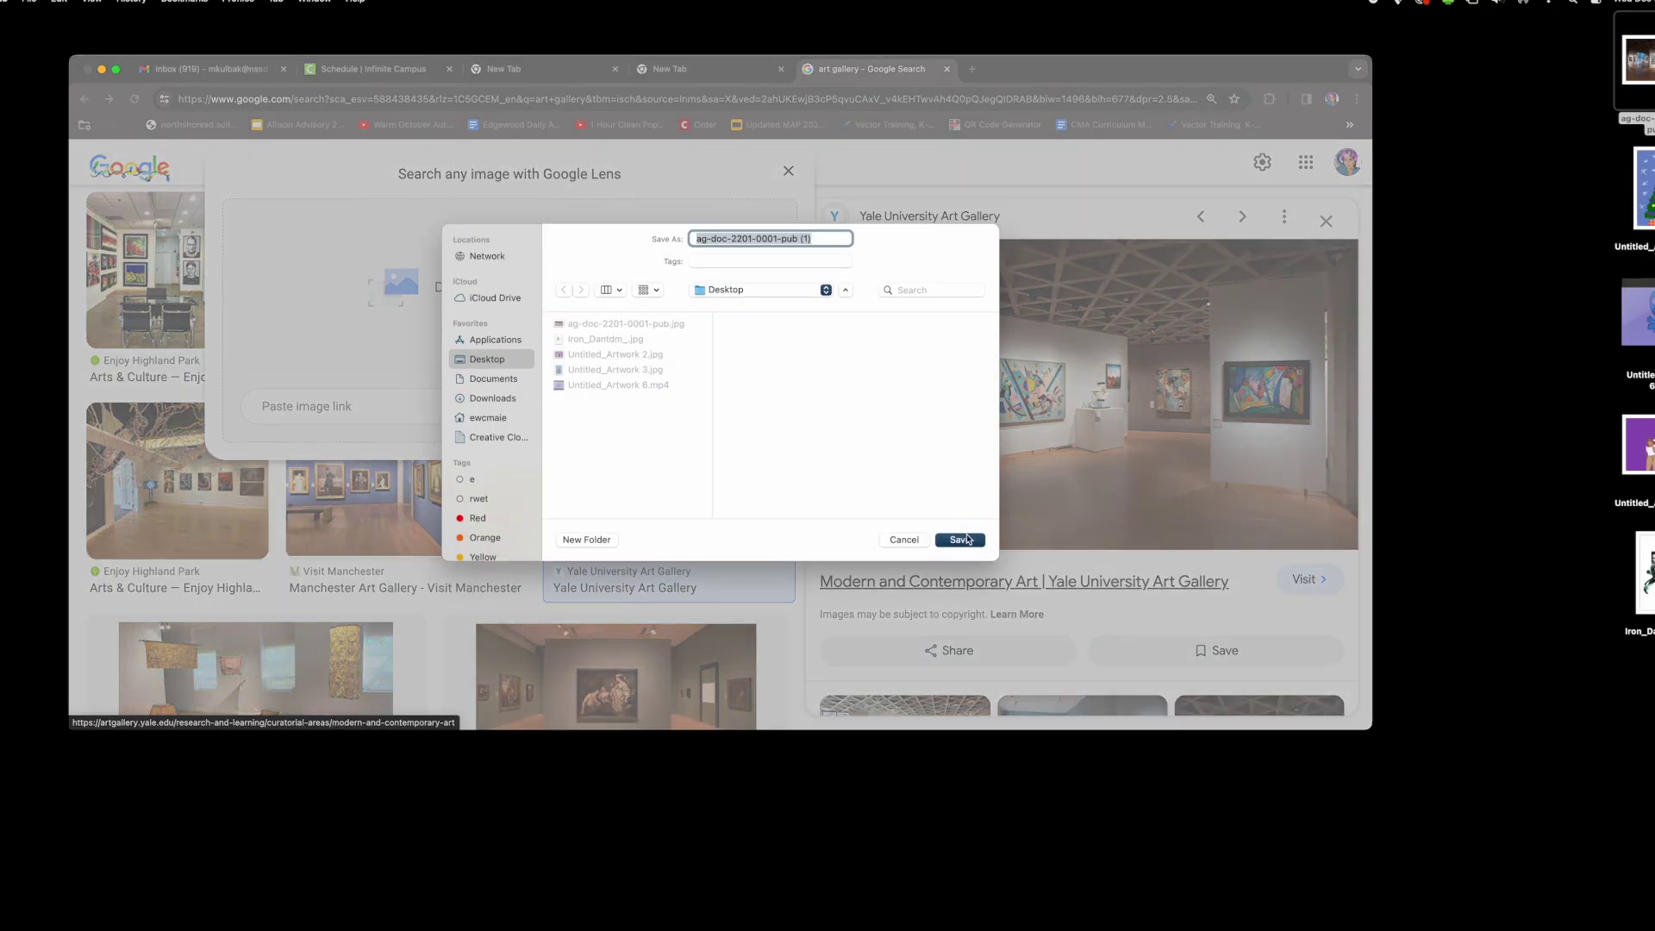
pyautogui.write('artgallery')
pyautogui.click(782, 290)
pyautogui.click(939, 479)
pyautogui.click(960, 541)
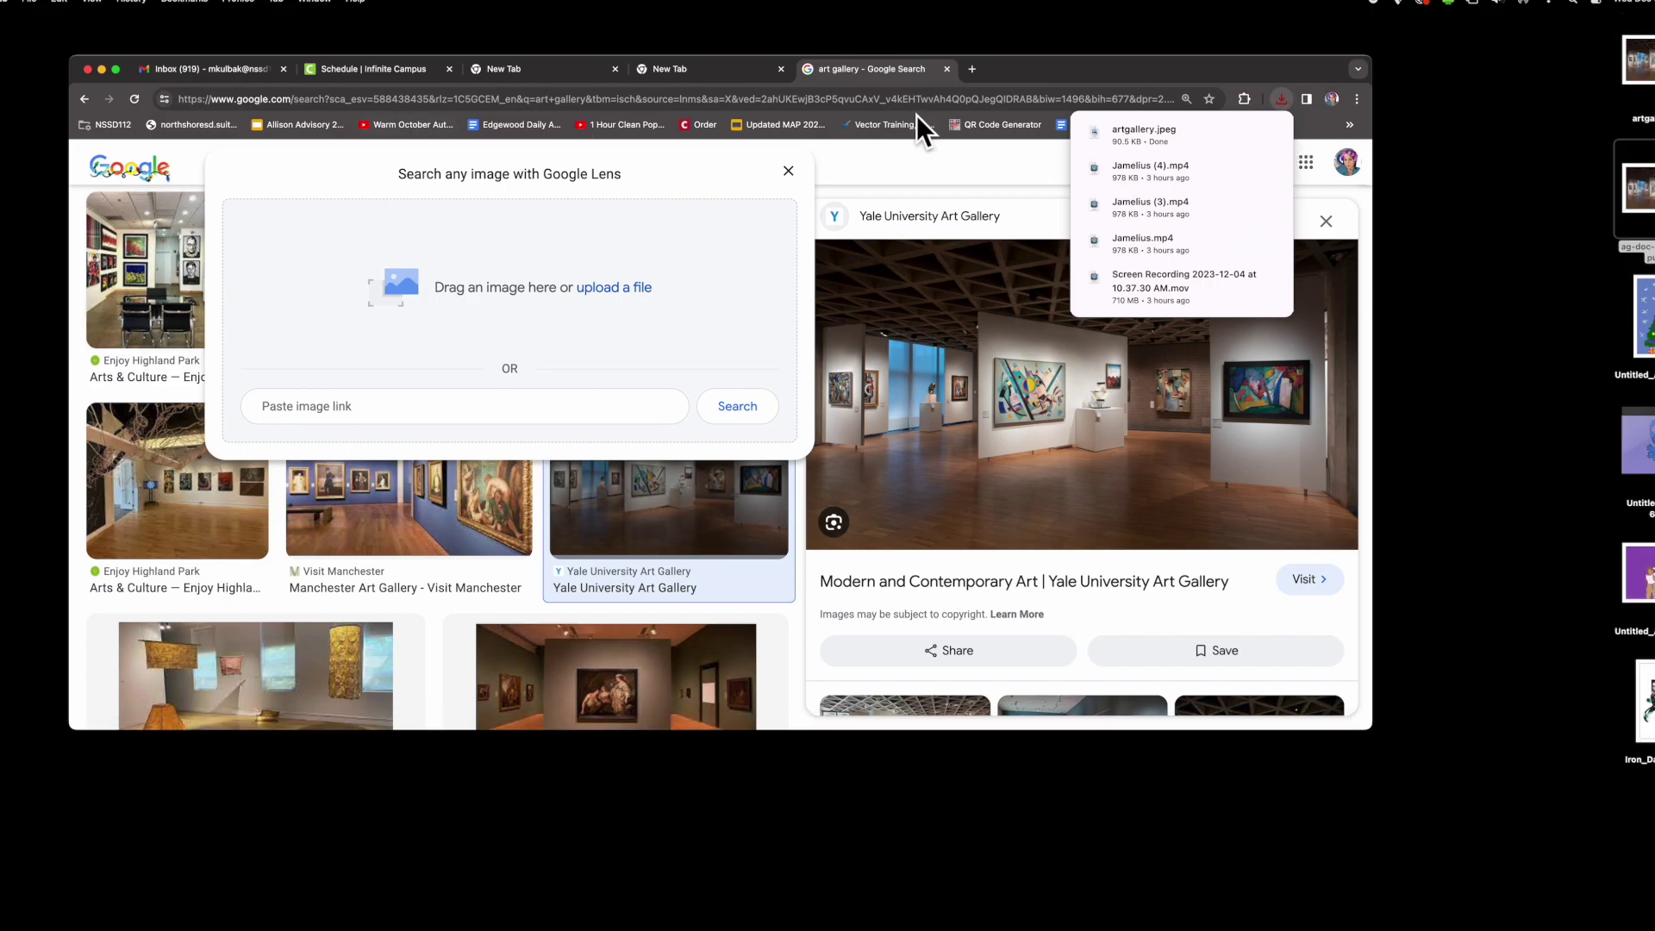
# - Bring up the macOS Spotlight search
pyautogui.click(1576, 7)
pyautogui.click(1575, 6)
pyautogui.click(1575, 5)
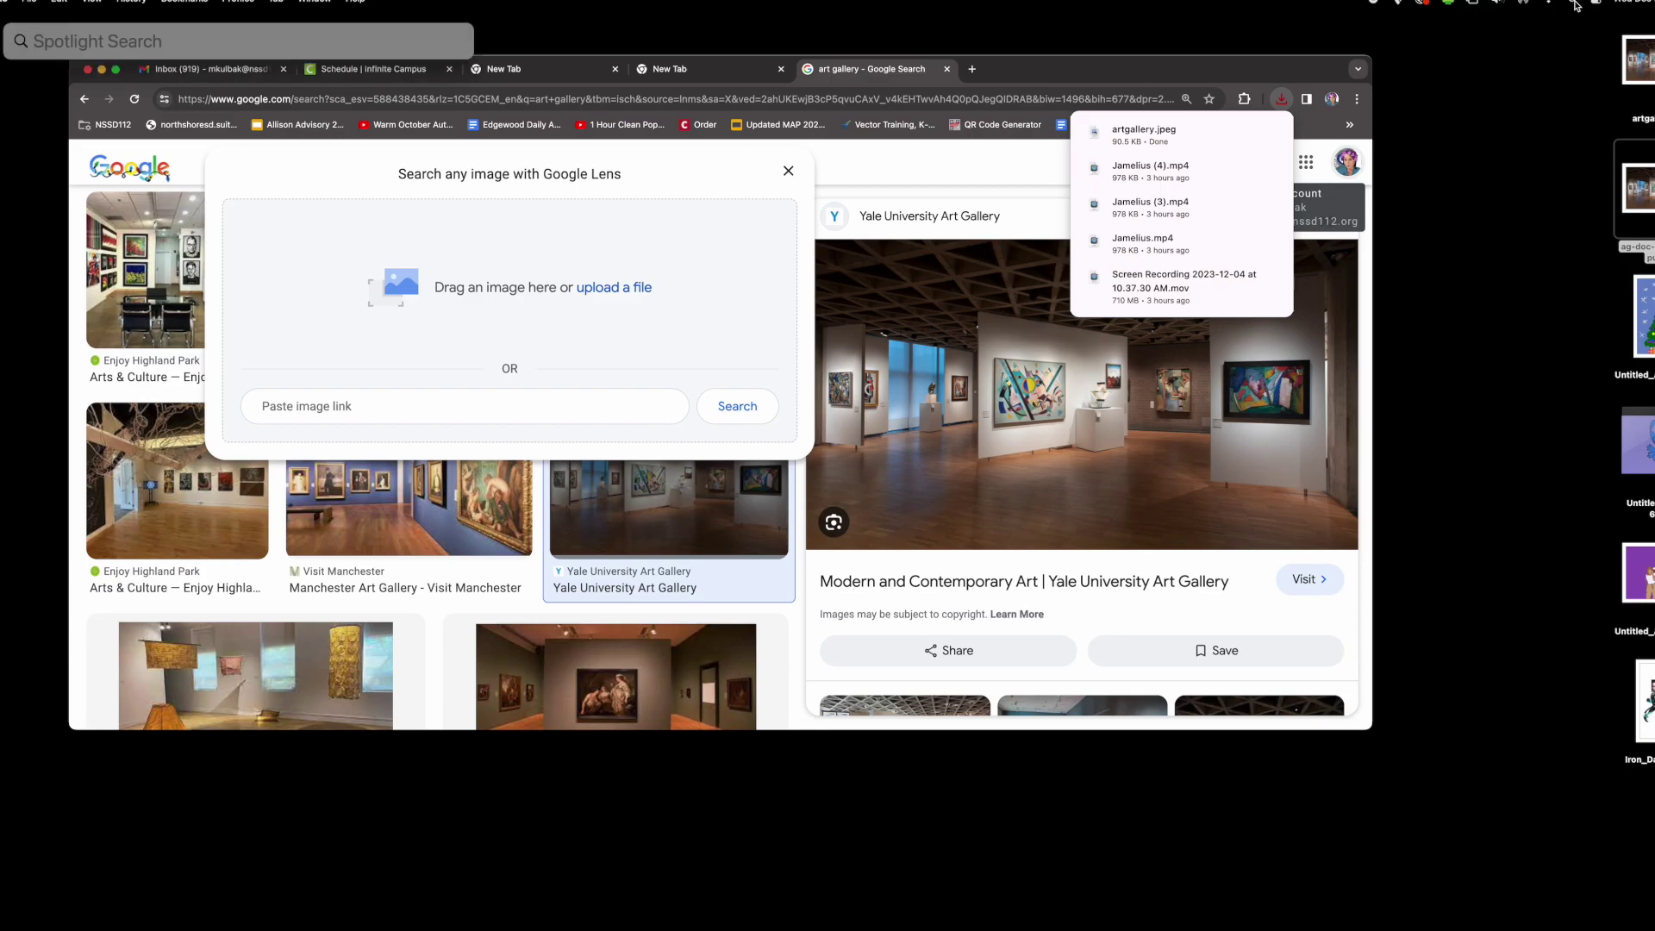
# - Launch Photoshop via Spotlight and create a Default Photoshop Size 7 x 5 in document
pyautogui.write('photosho')
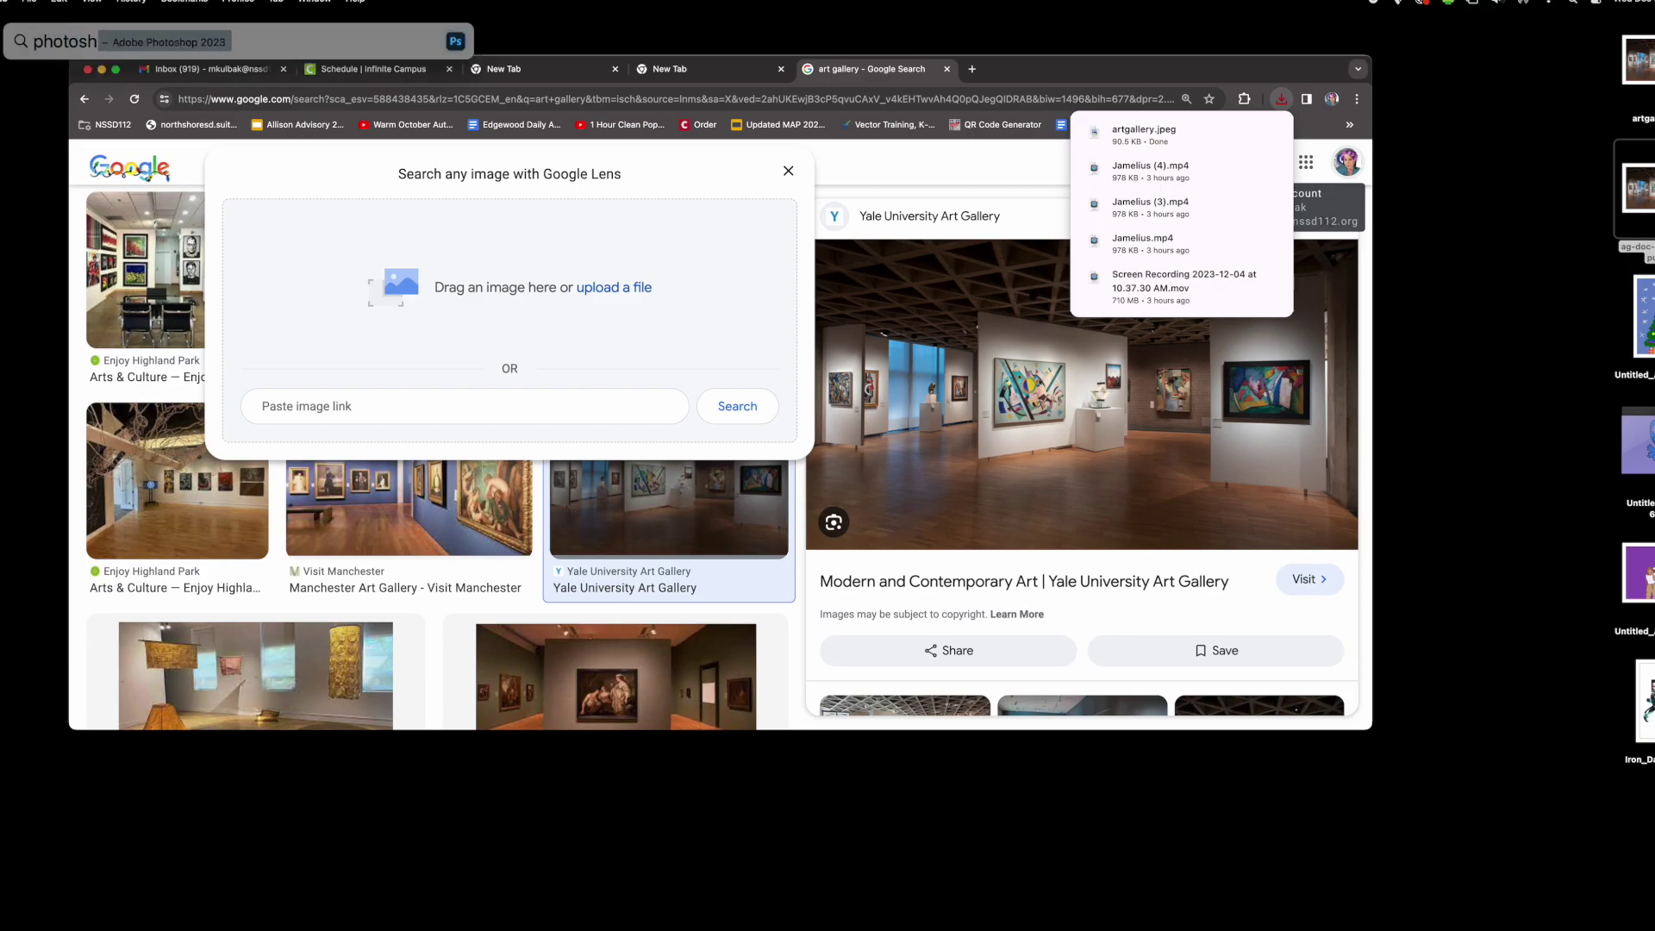
pyautogui.write('p')
pyautogui.press('Return')
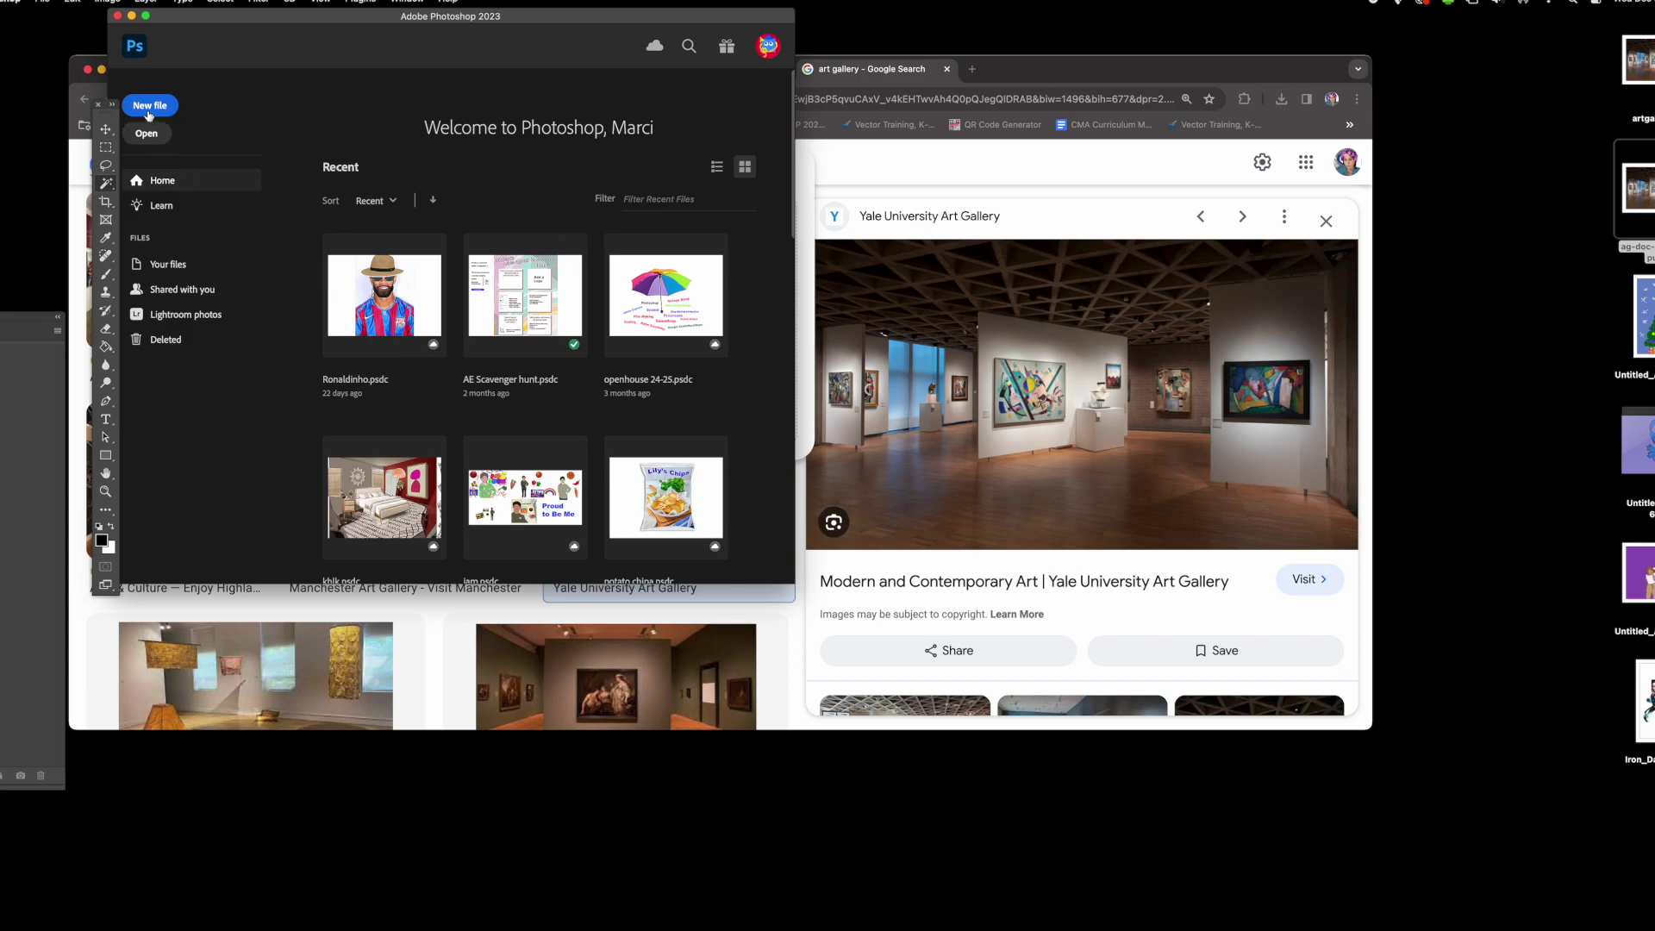
pyautogui.click(147, 107)
pyautogui.click(349, 159)
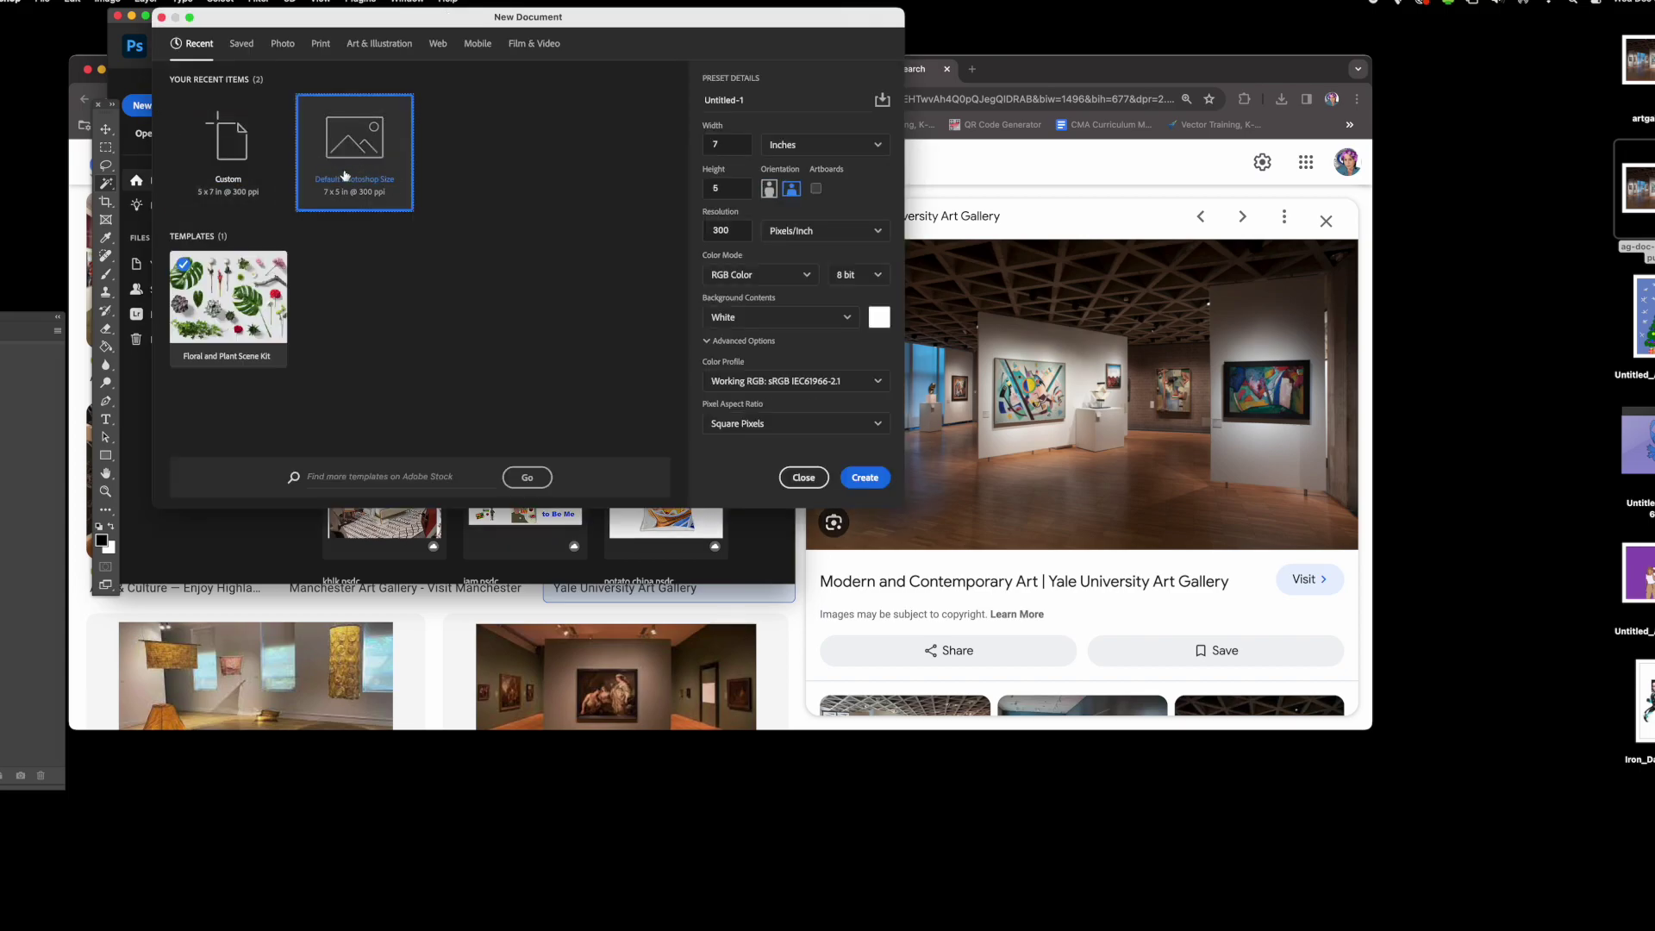
pyautogui.click(866, 477)
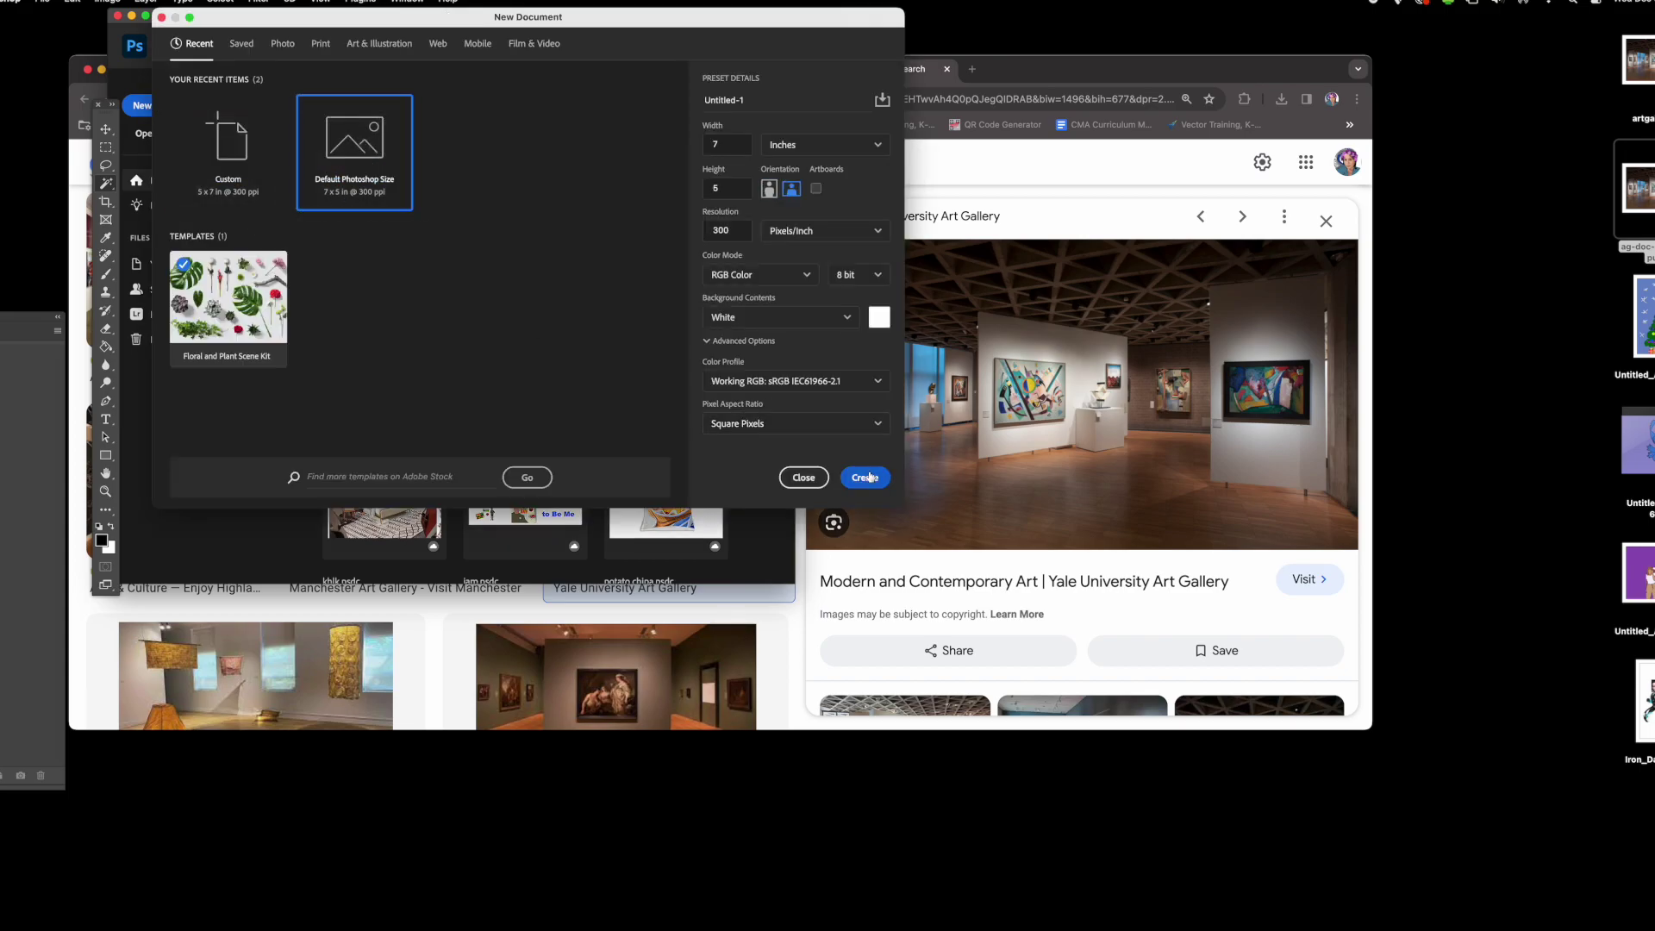
pyautogui.click(785, 608)
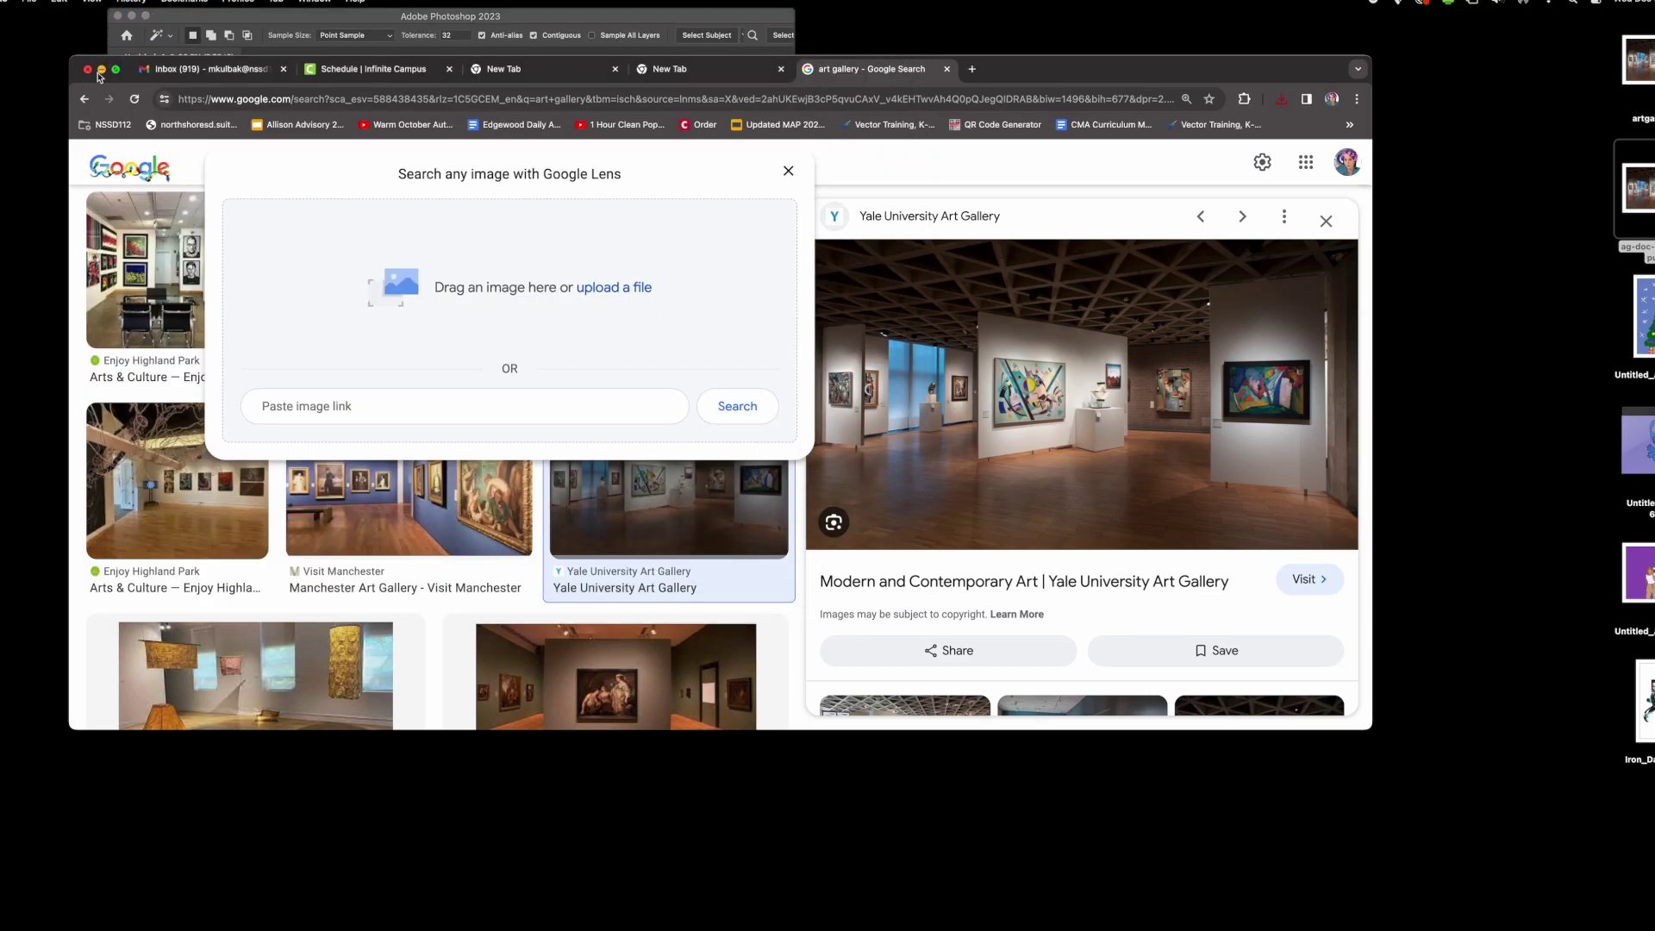
# - Move Chrome aside, enlarge the Photoshop window, and show the Layers panel
pyautogui.moveTo(1159, 80); pyautogui.dragTo(907, 661)
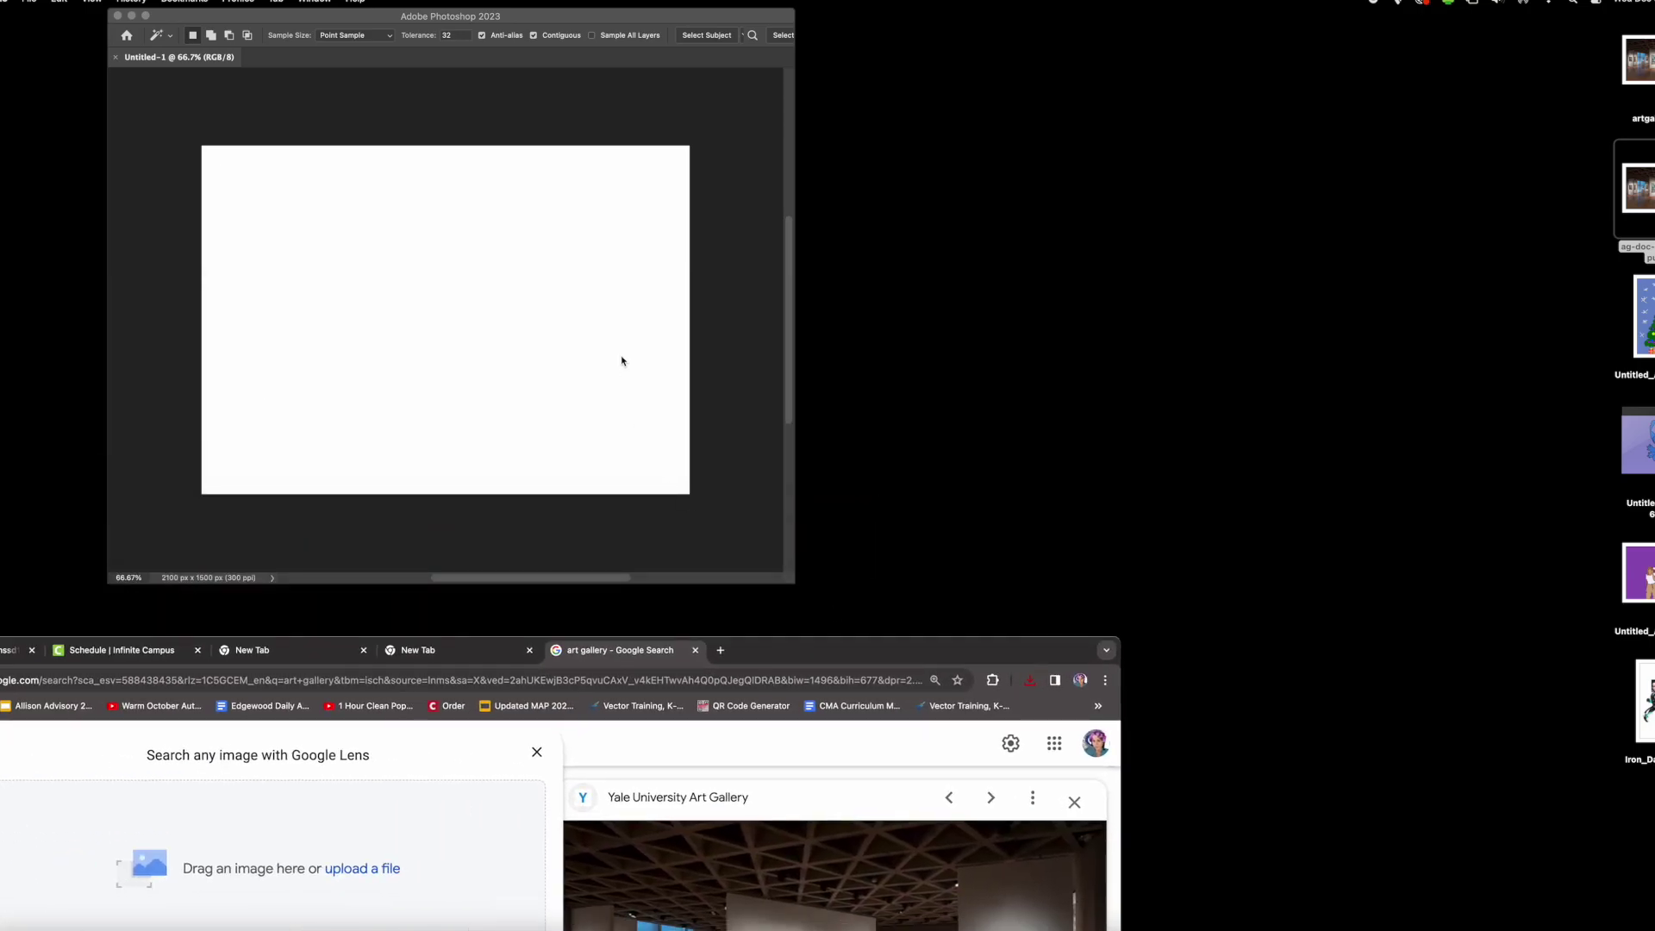
pyautogui.click(621, 358)
pyautogui.moveTo(793, 582); pyautogui.dragTo(1459, 749)
pyautogui.click(415, 2)
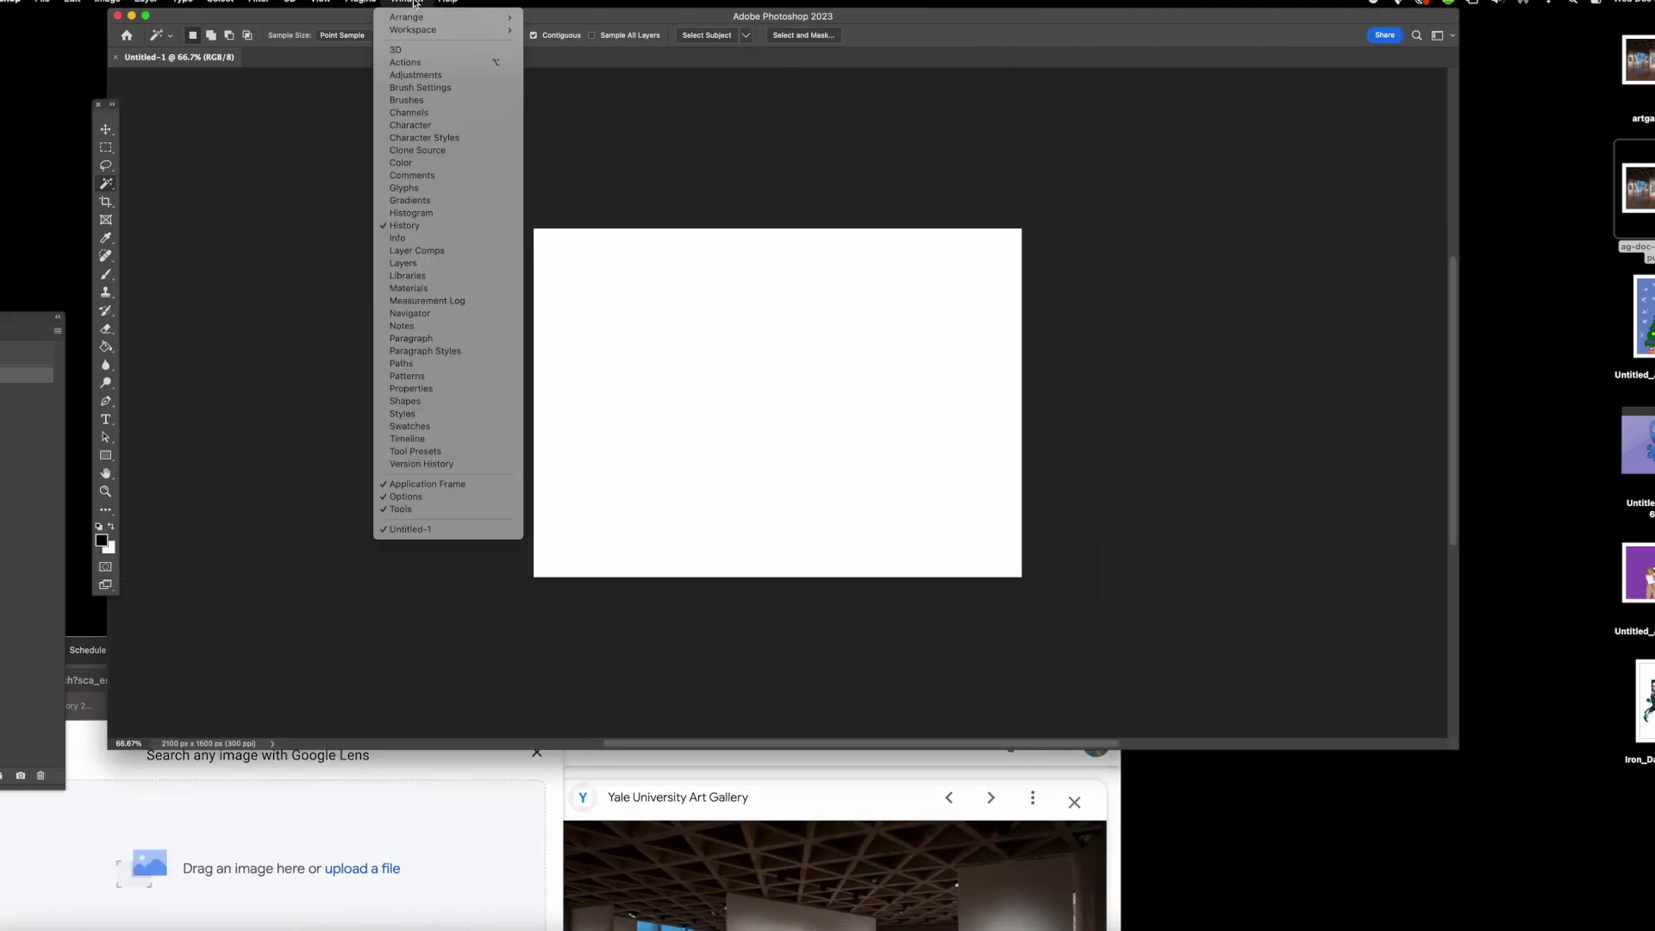
pyautogui.click(496, 263)
pyautogui.click(407, 3)
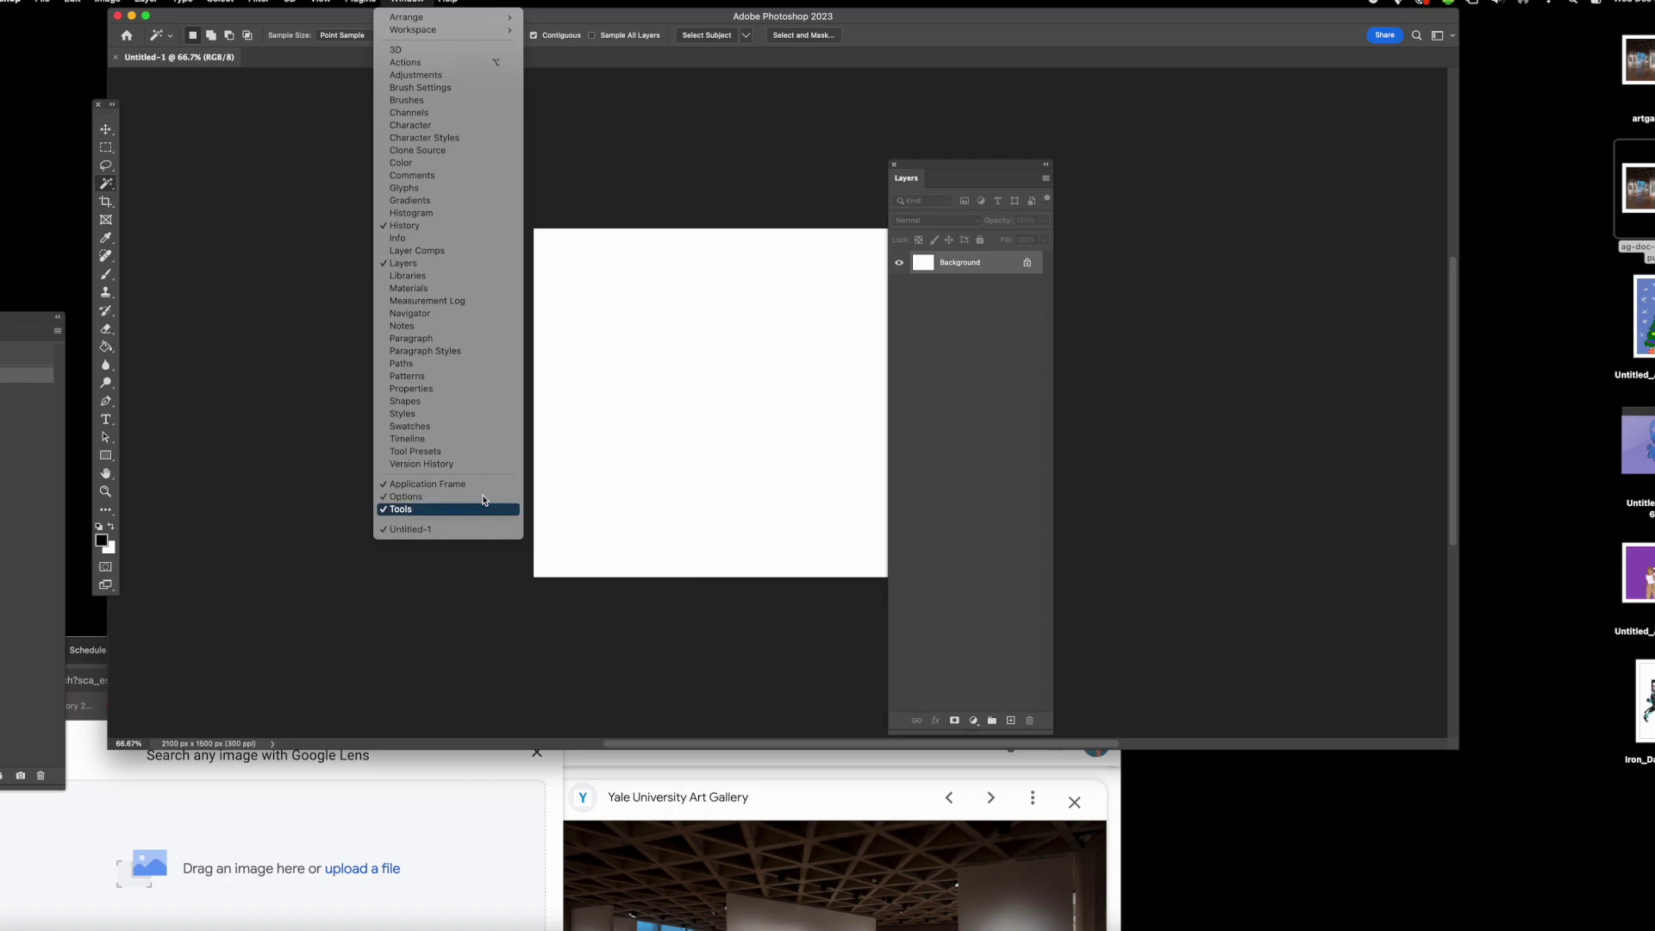
pyautogui.press('Escape')
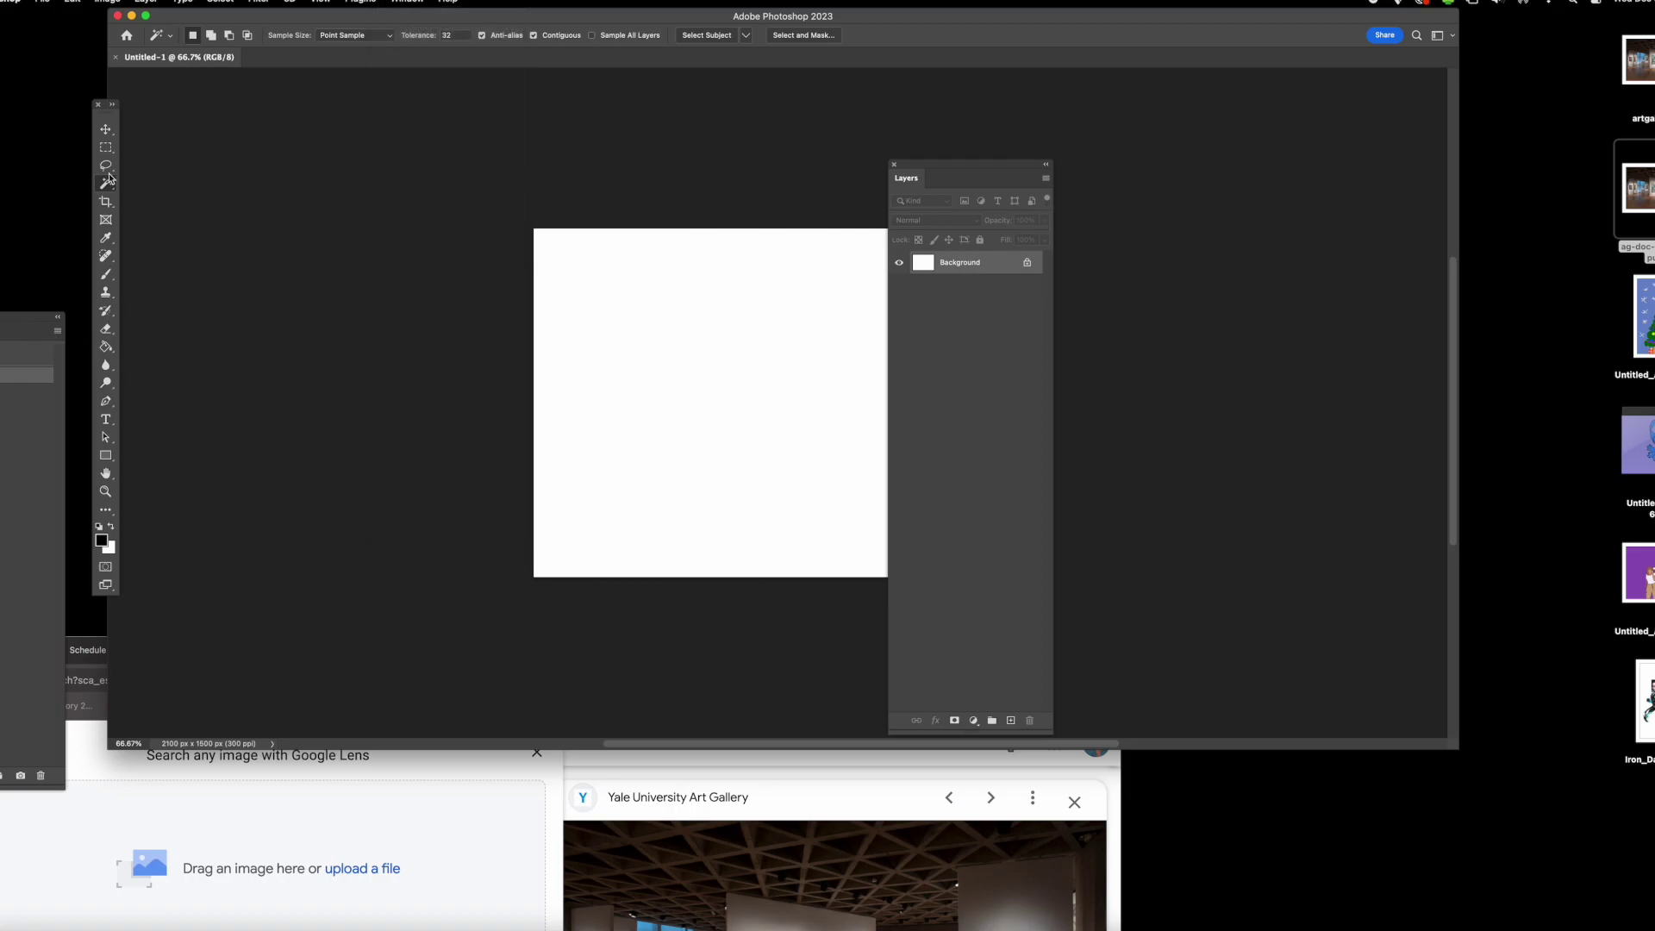
# - Arrange the History, tools and Layers panels, then drop artgallery.jpeg onto the canvas
pyautogui.moveTo(35, 323); pyautogui.dragTo(1218, 190)
pyautogui.moveTo(112, 119); pyautogui.dragTo(327, 135)
pyautogui.moveTo(945, 176); pyautogui.dragTo(1325, 191)
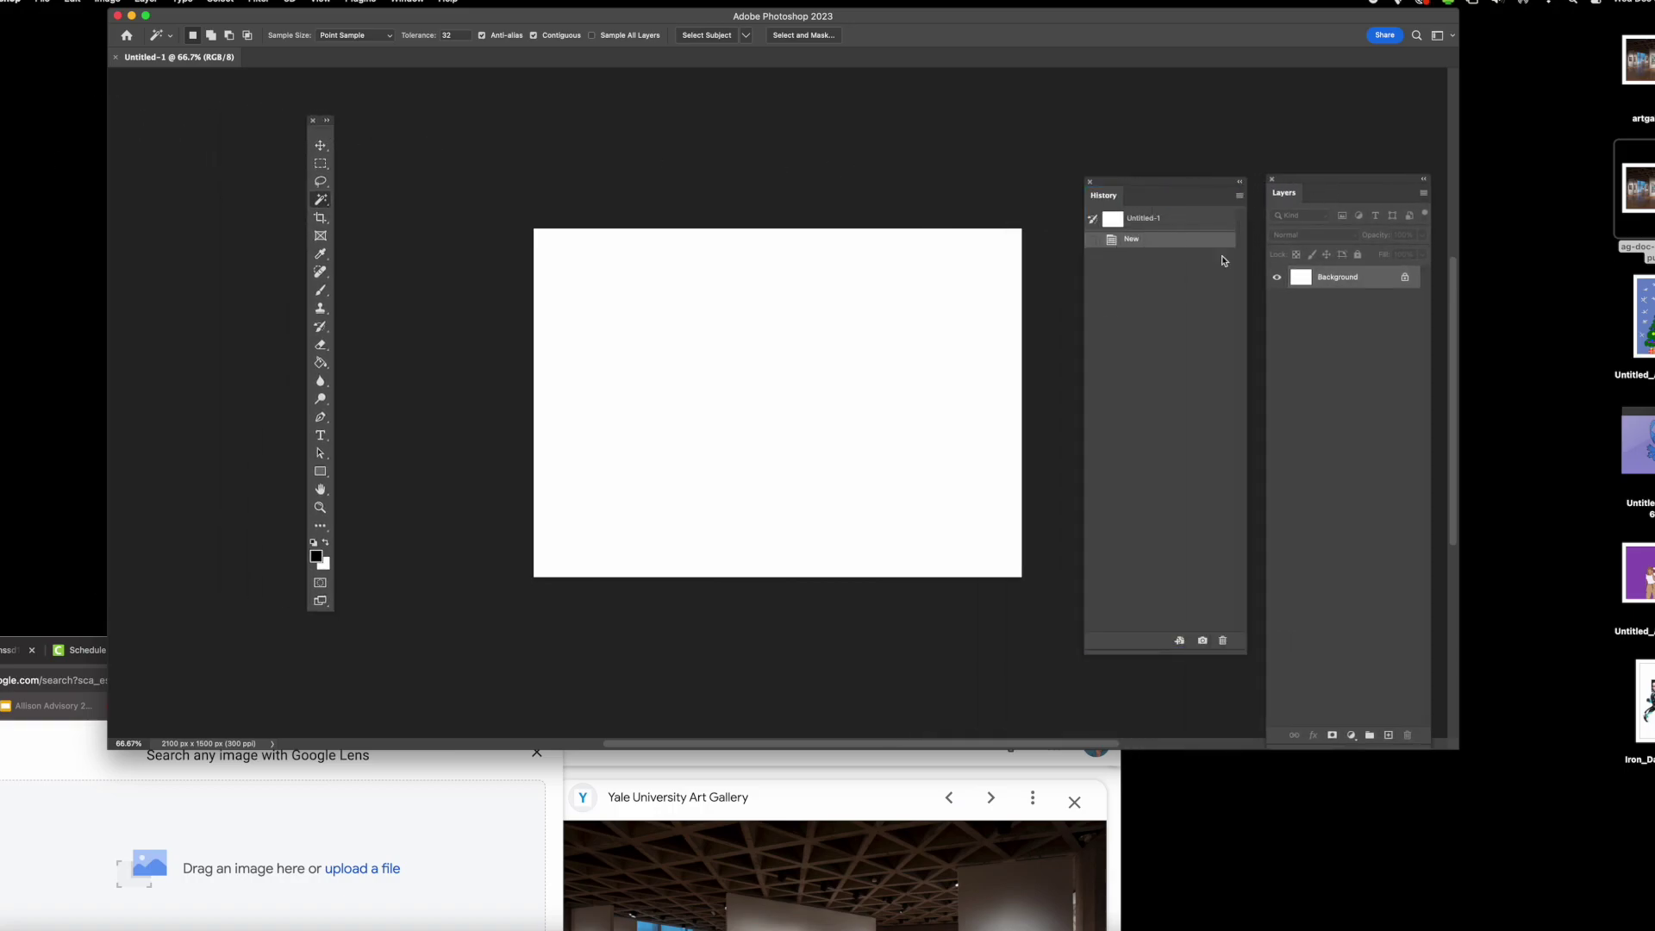
pyautogui.moveTo(1638, 60); pyautogui.dragTo(760, 484)
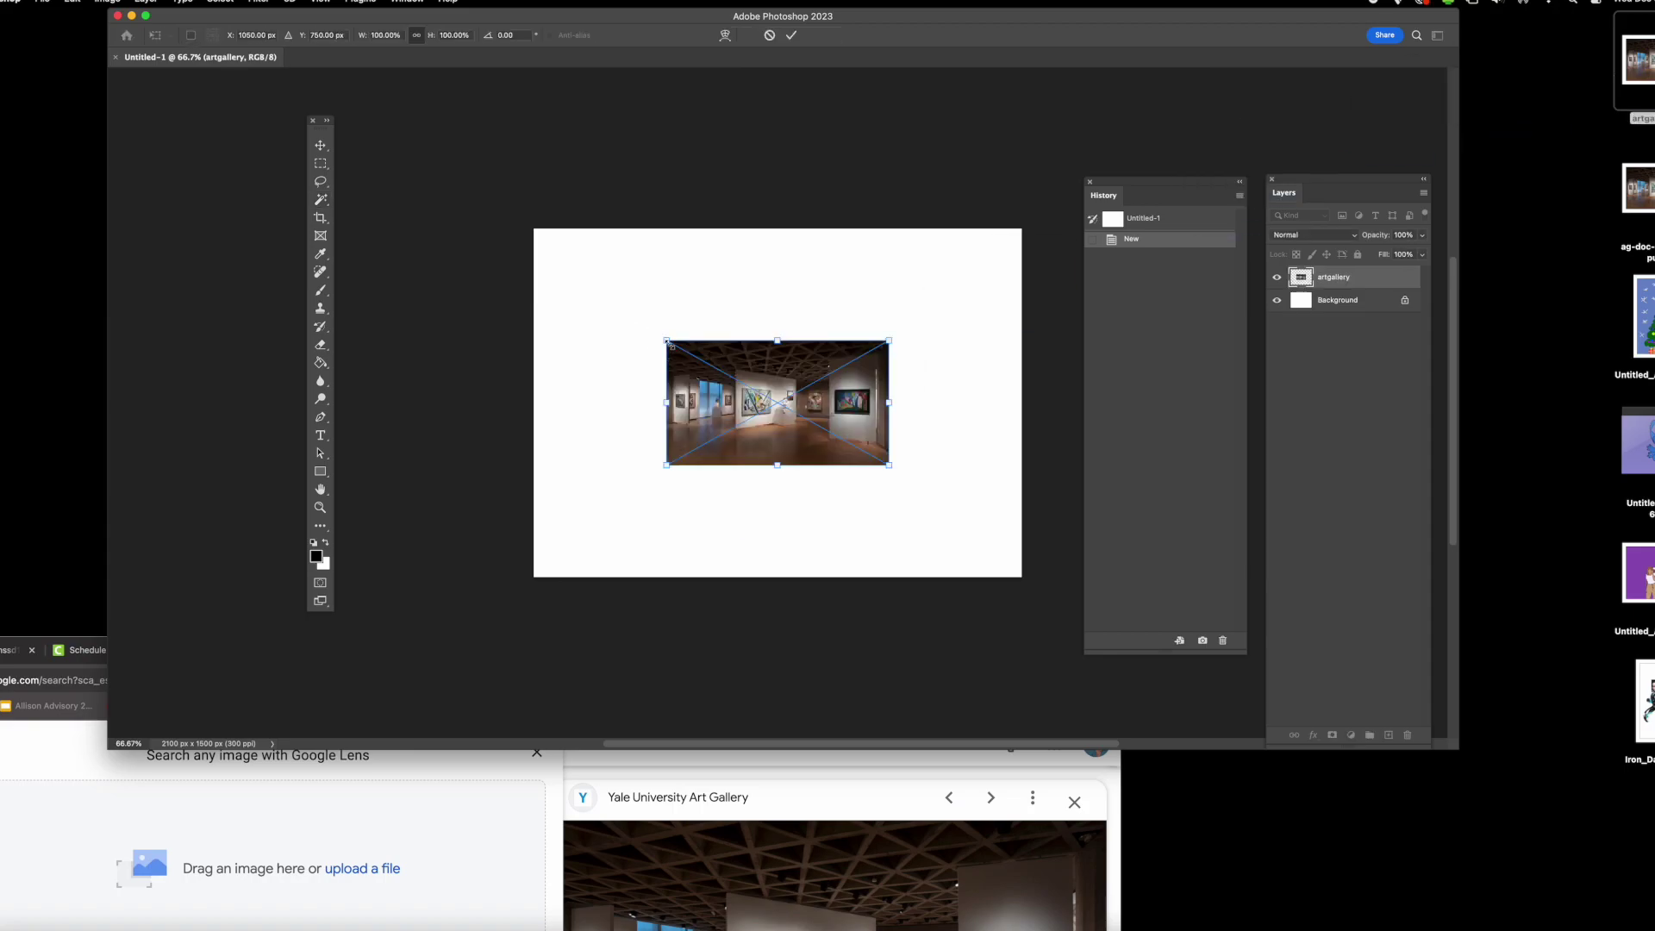
# - Scale the placed artgallery photo to about 287% to fill the canvas and commit it
pyautogui.moveTo(668, 342); pyautogui.dragTo(510, 253)
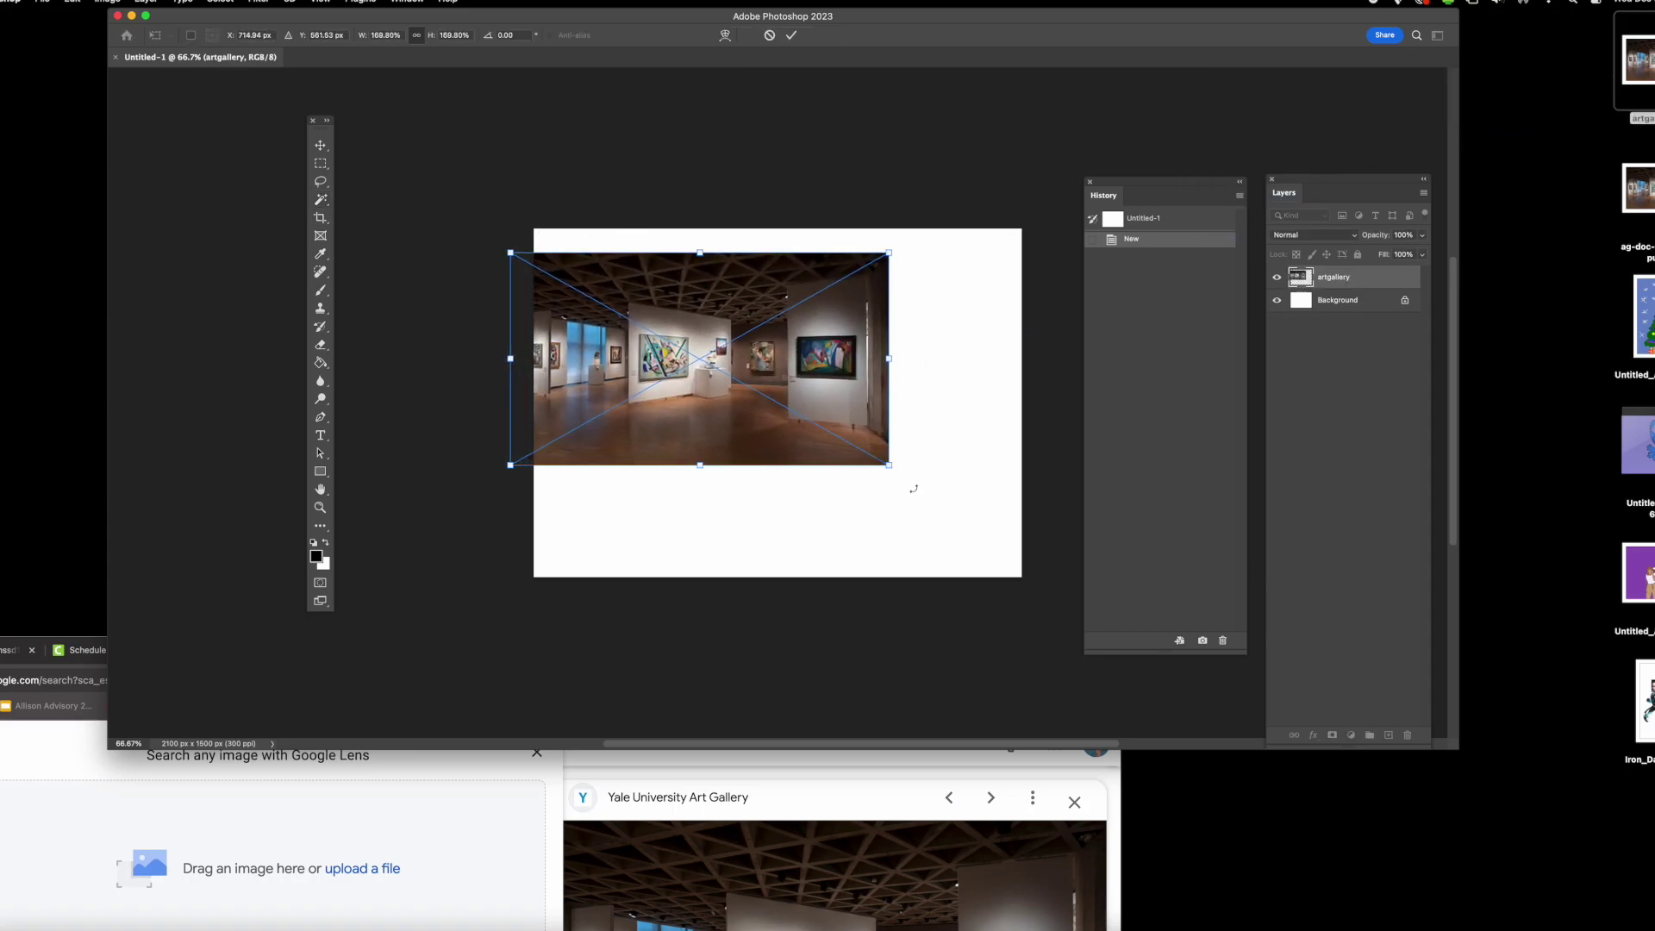
pyautogui.moveTo(892, 466); pyautogui.dragTo(1083, 578)
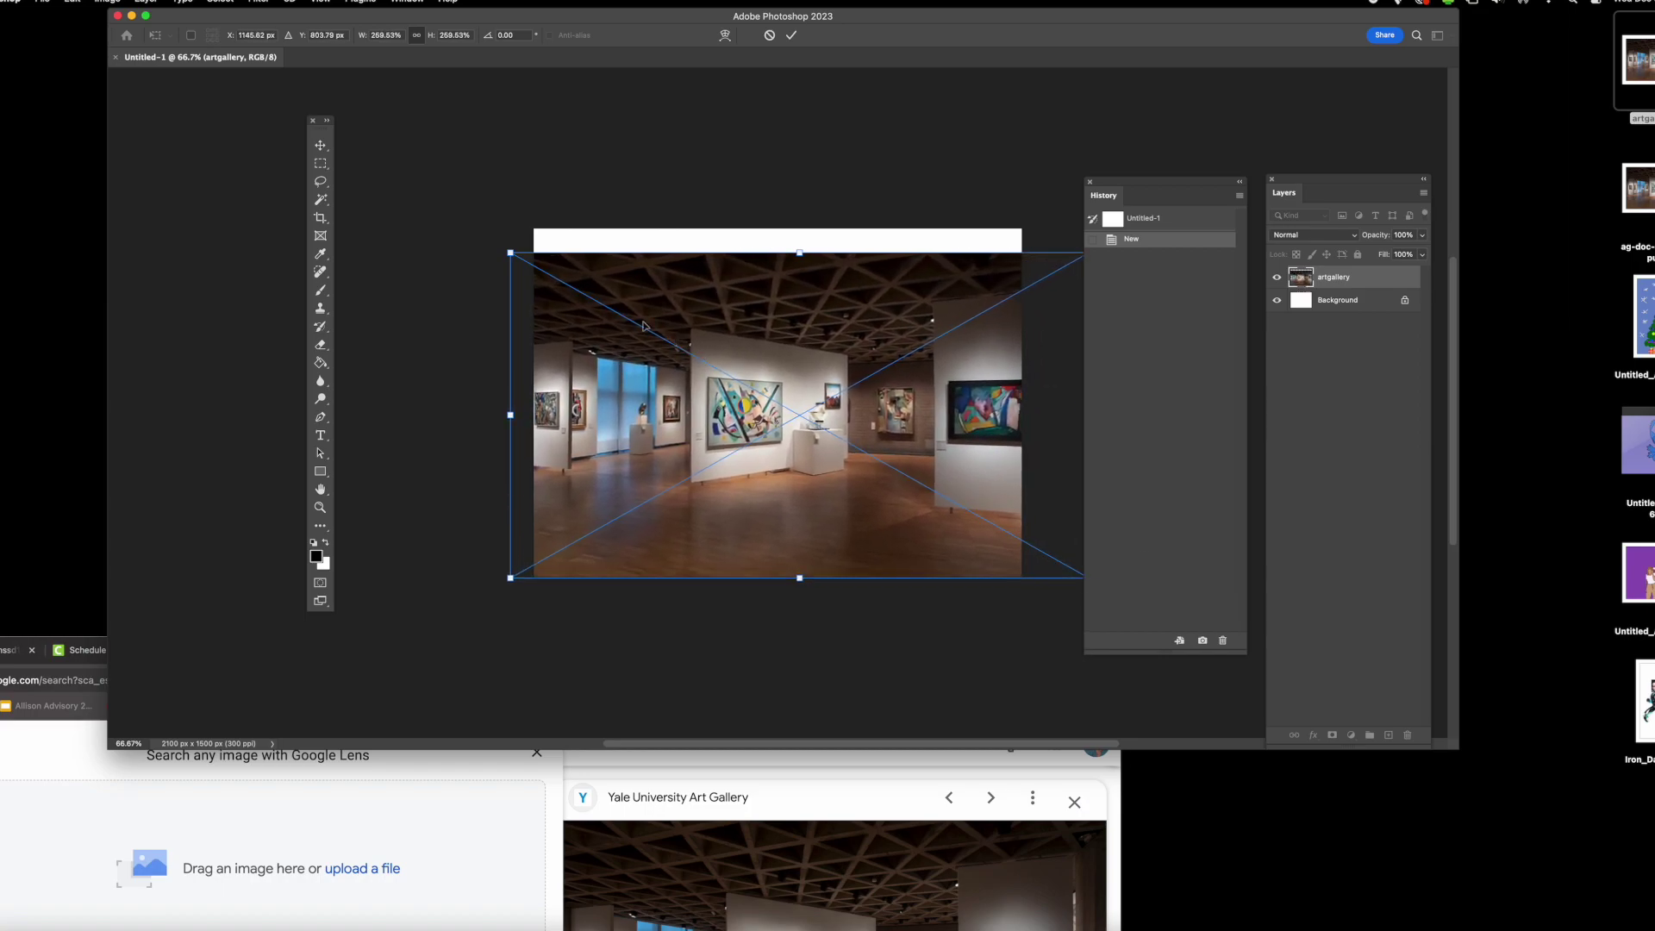
pyautogui.moveTo(510, 253); pyautogui.dragTo(449, 218)
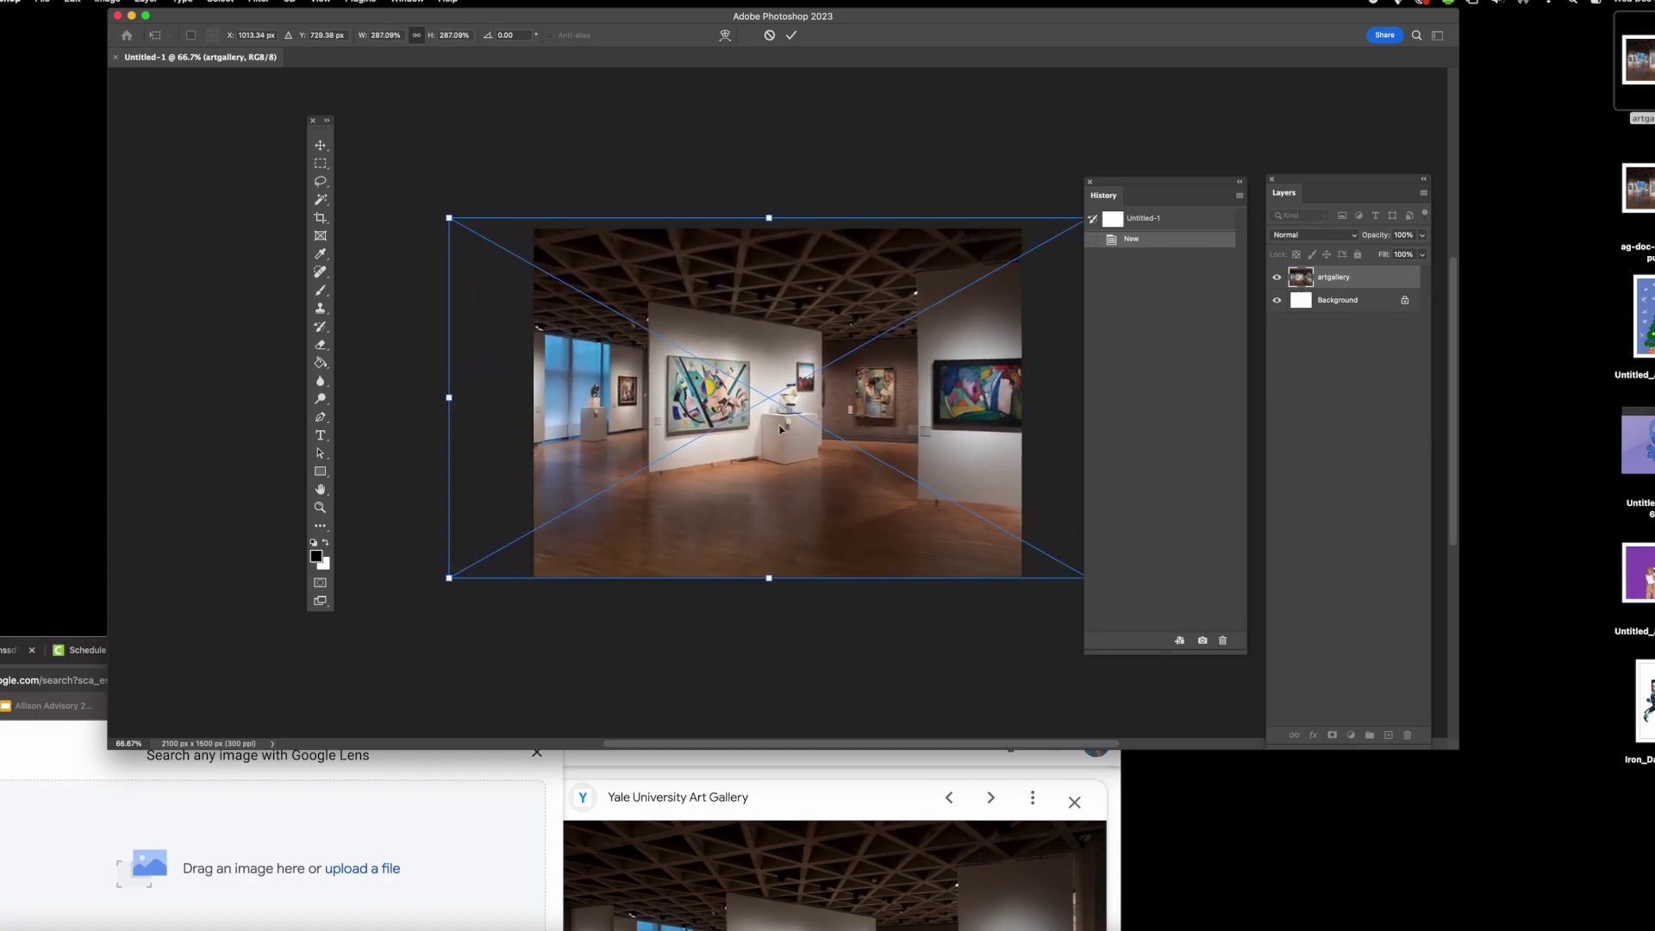
pyautogui.click(789, 36)
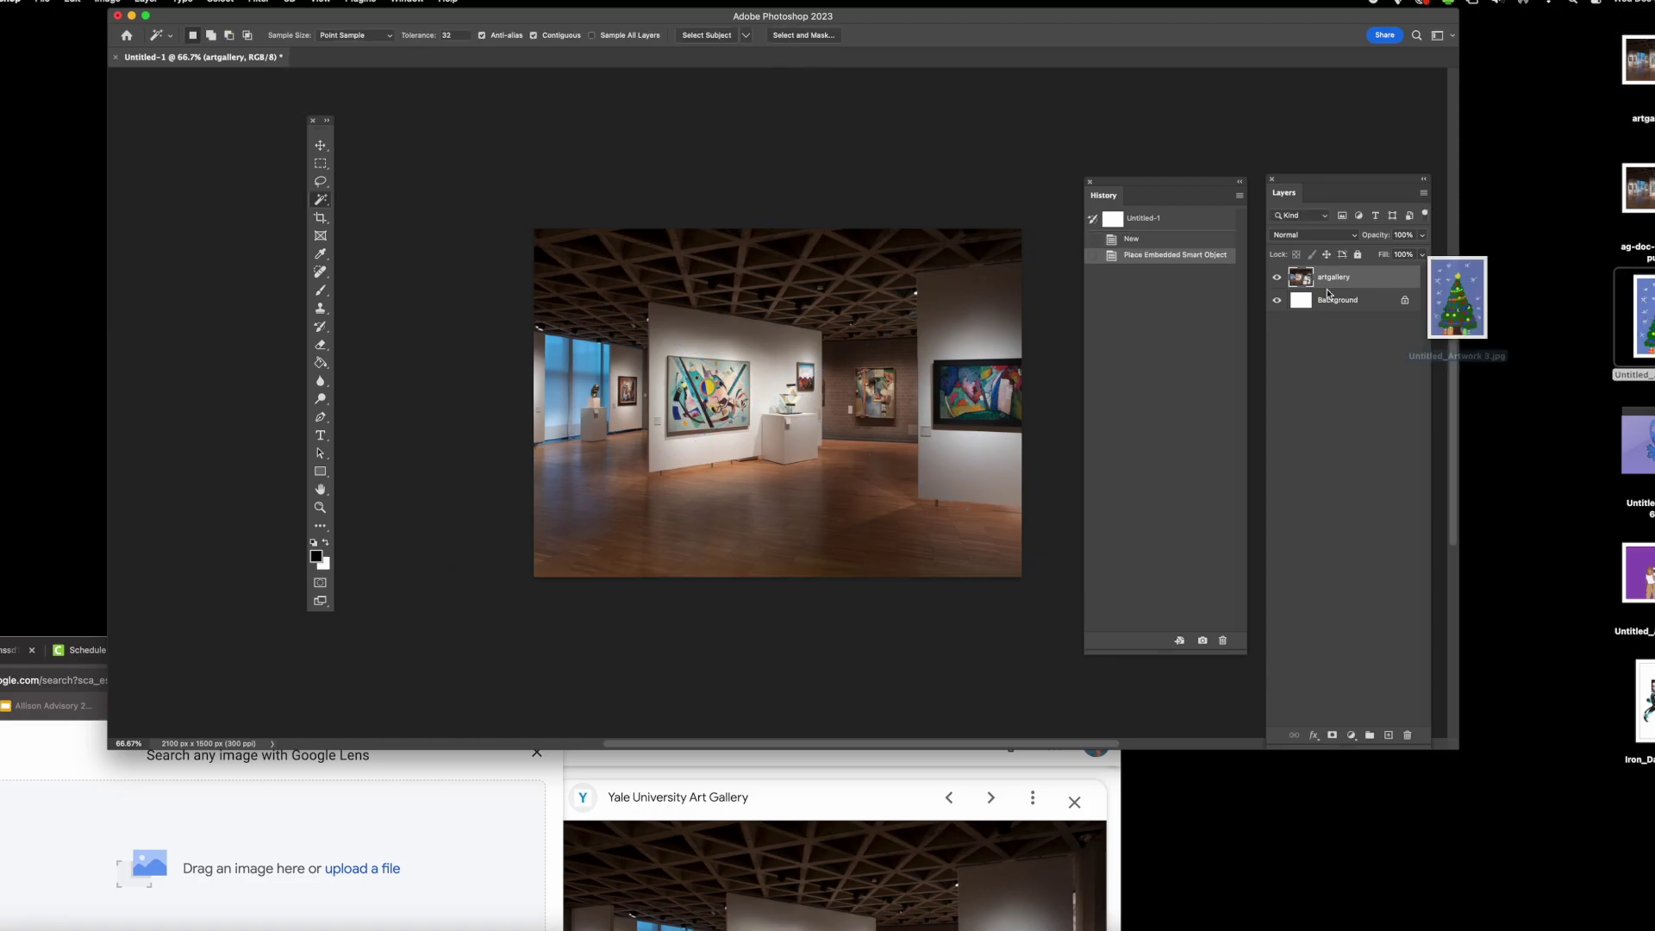
# - Place the Christmas-tree artwork and shrink it onto the central gallery wall
pyautogui.moveTo(1327, 293); pyautogui.dragTo(689, 344)
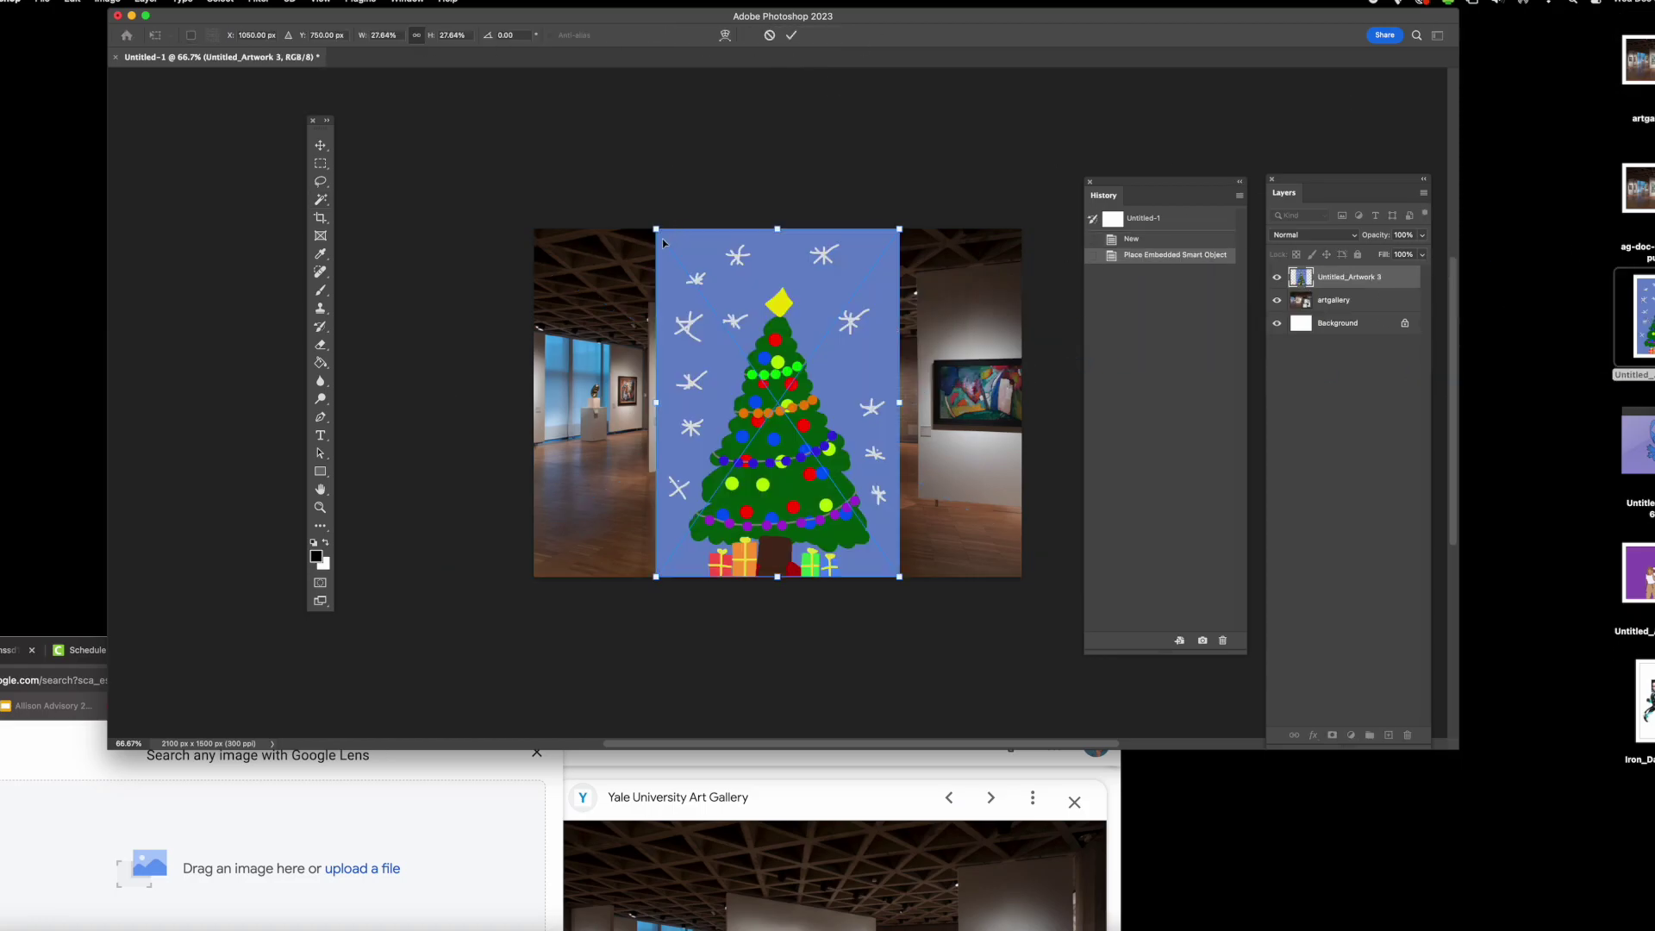
pyautogui.moveTo(656, 229); pyautogui.dragTo(714, 371)
pyautogui.press('Return')
pyautogui.press('w')
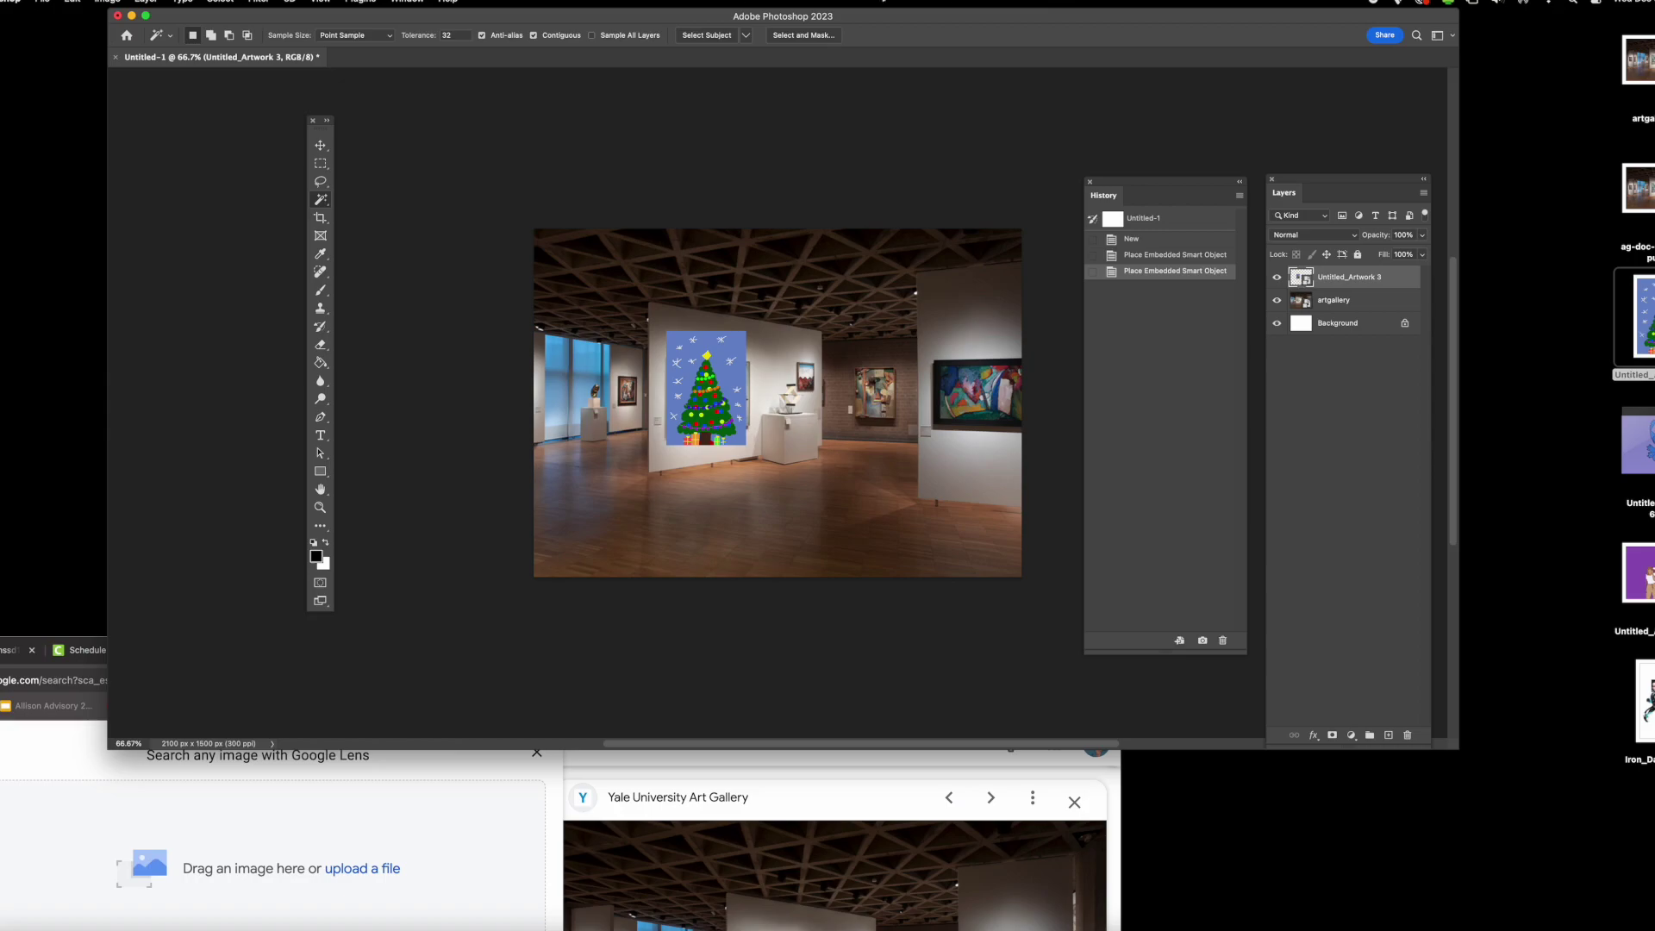
# - Apply a perspective transform to angle the tree artwork to match the wall
pyautogui.click(73, 2)
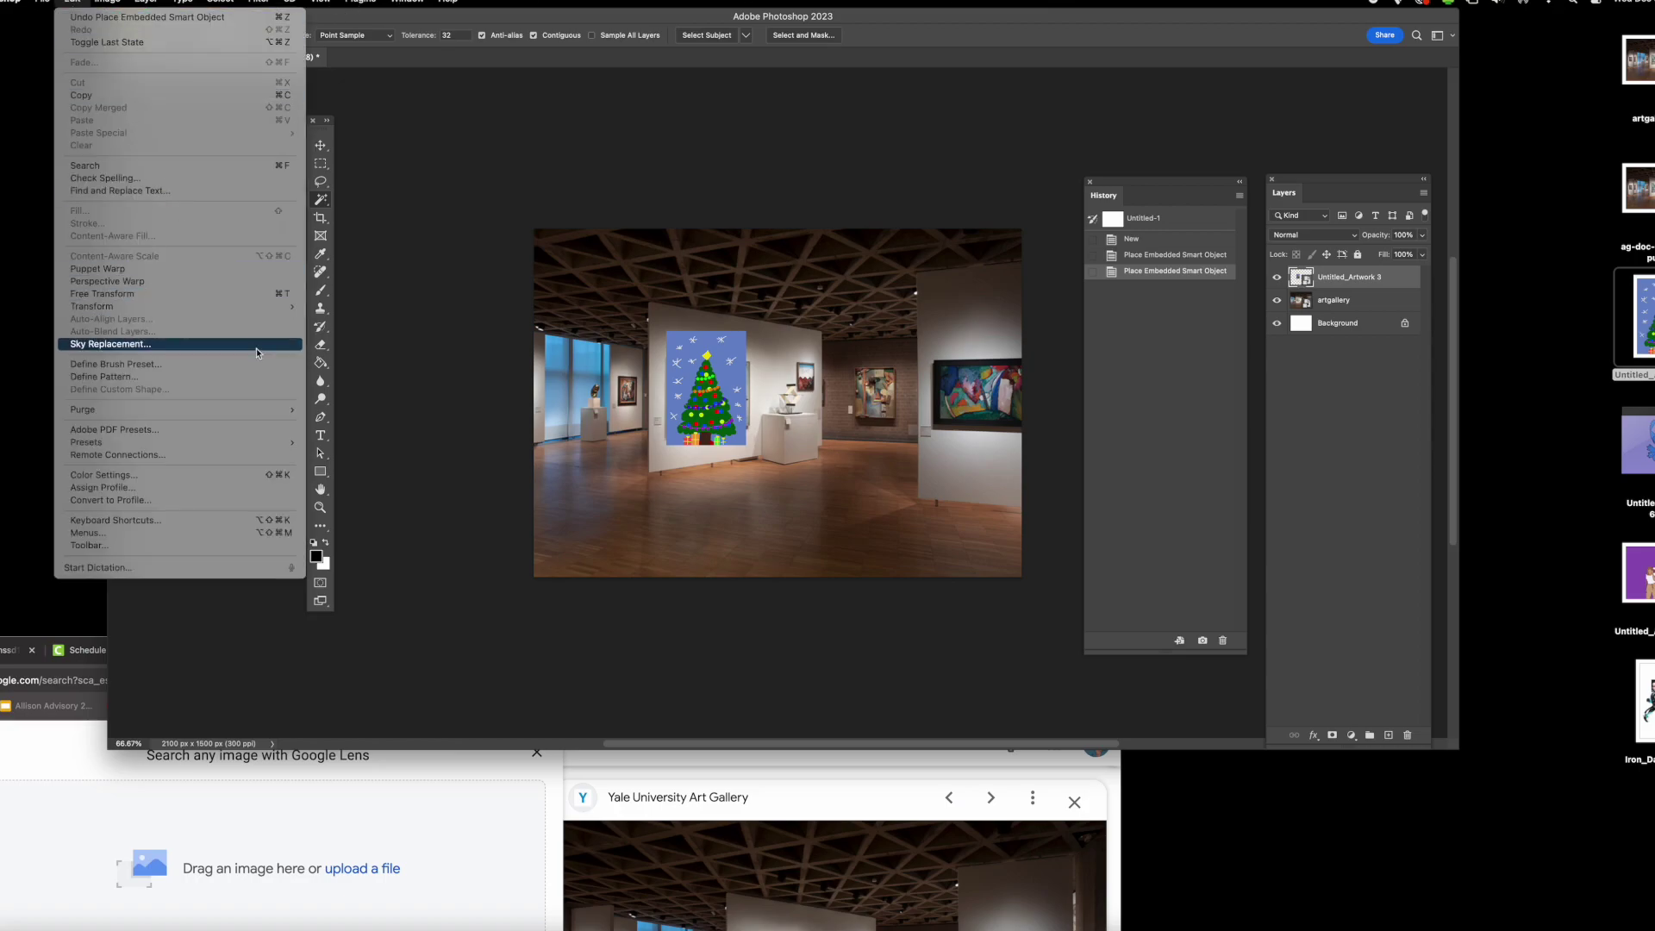
pyautogui.moveTo(248, 313)
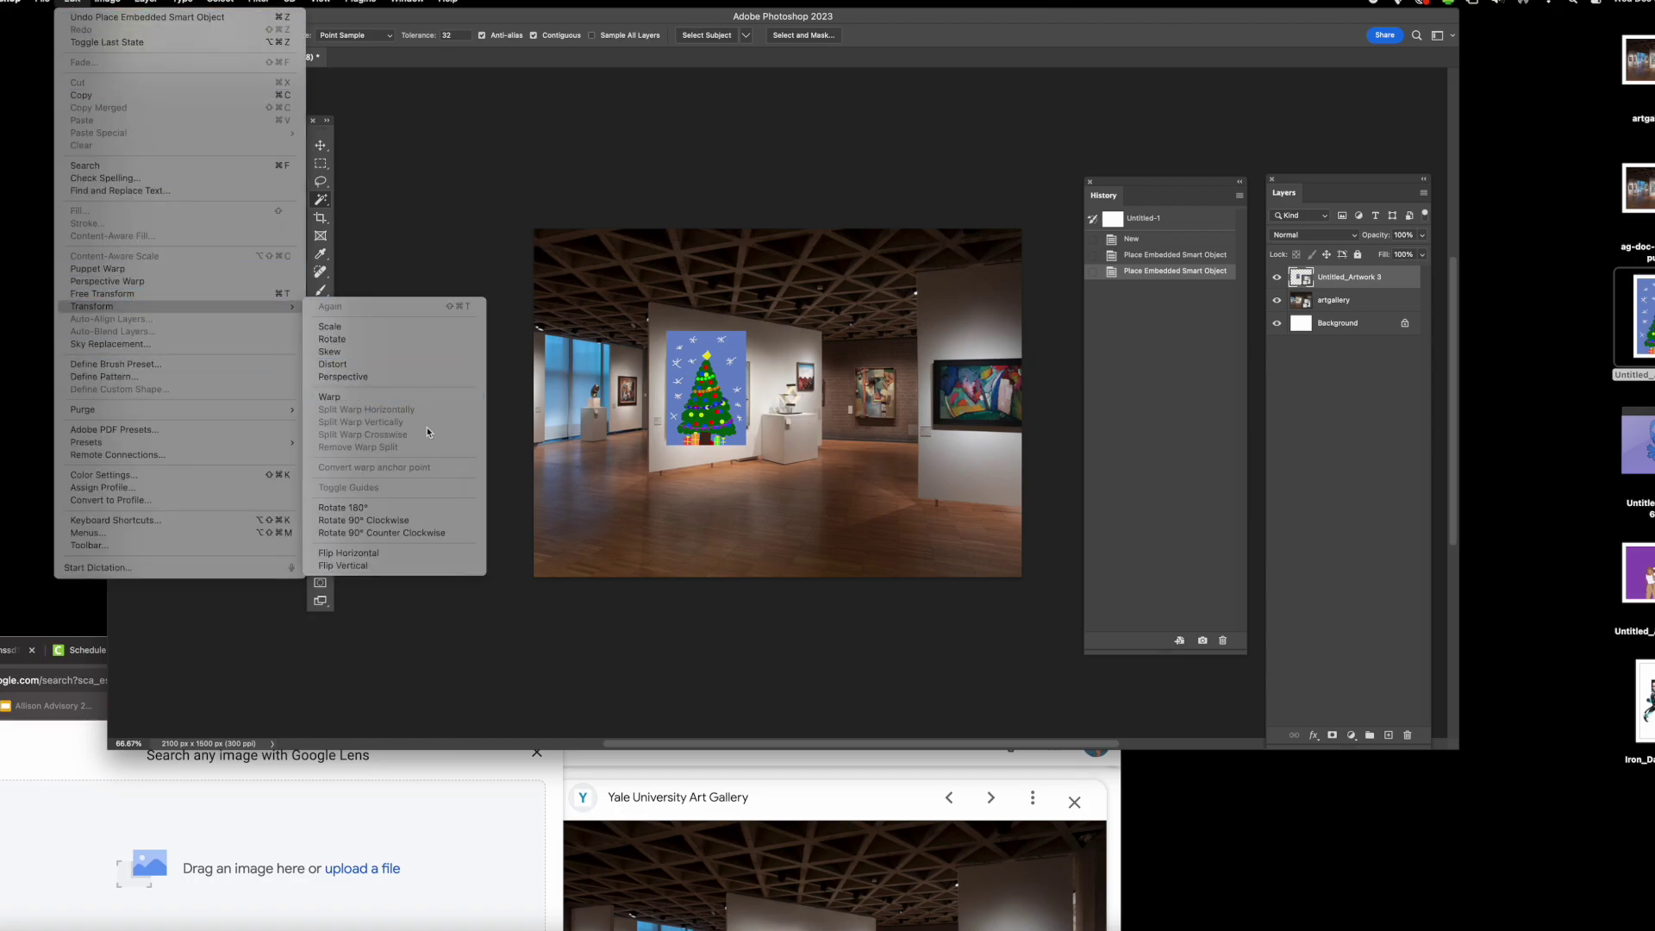
pyautogui.click(414, 380)
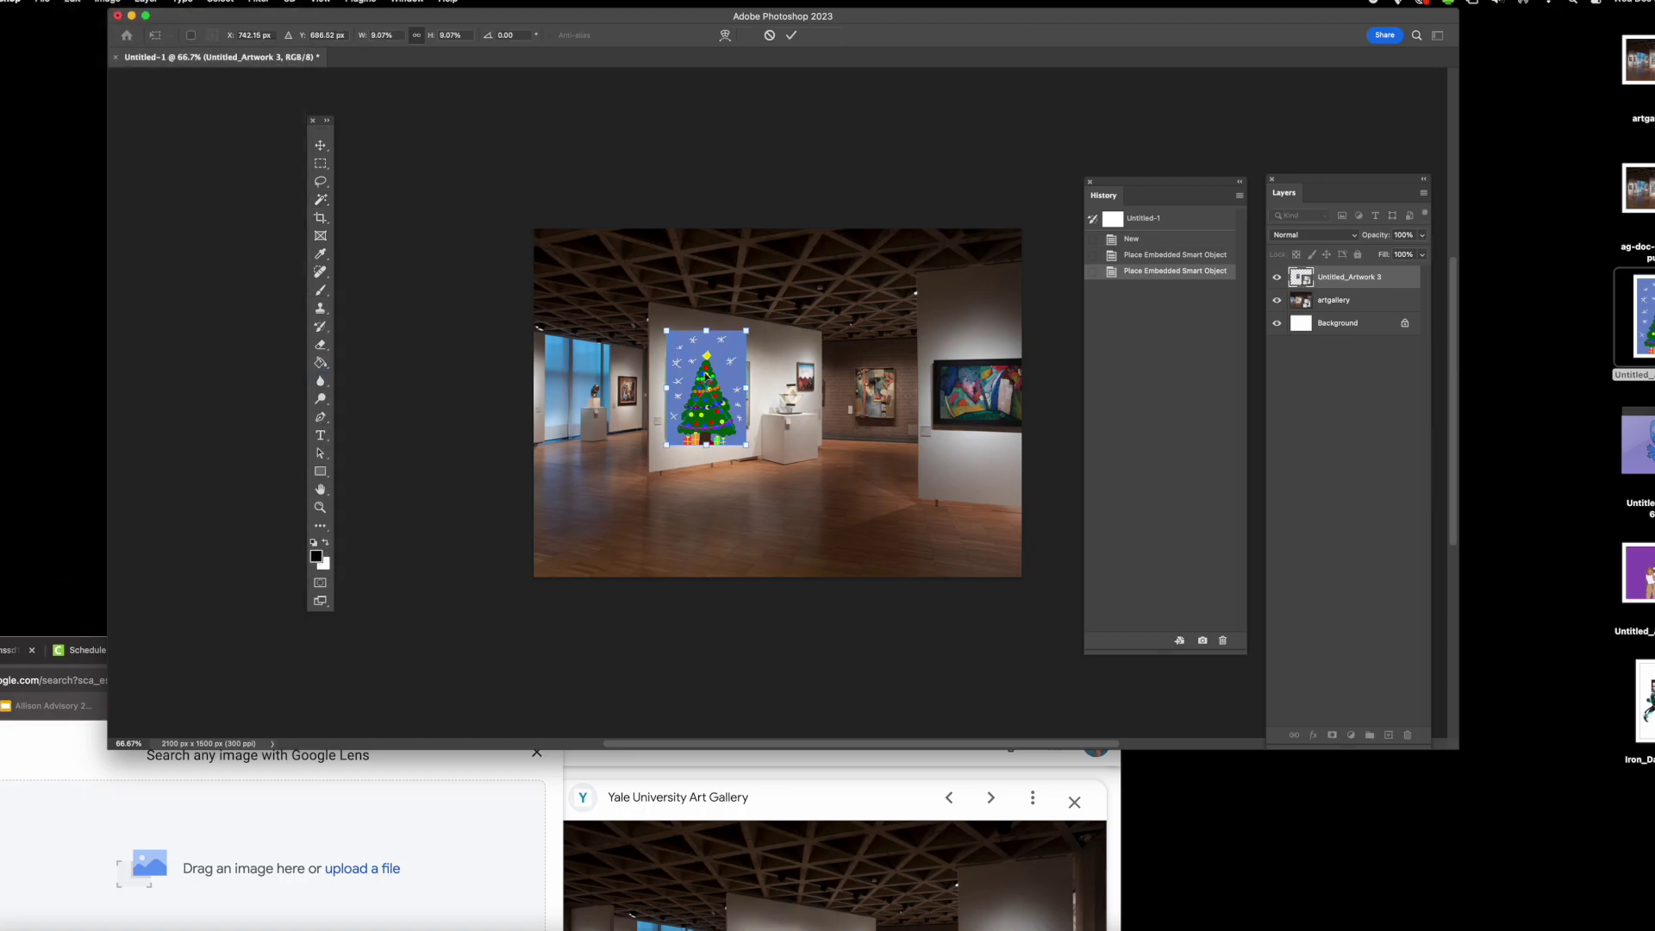
pyautogui.moveTo(669, 338); pyautogui.dragTo(765, 365)
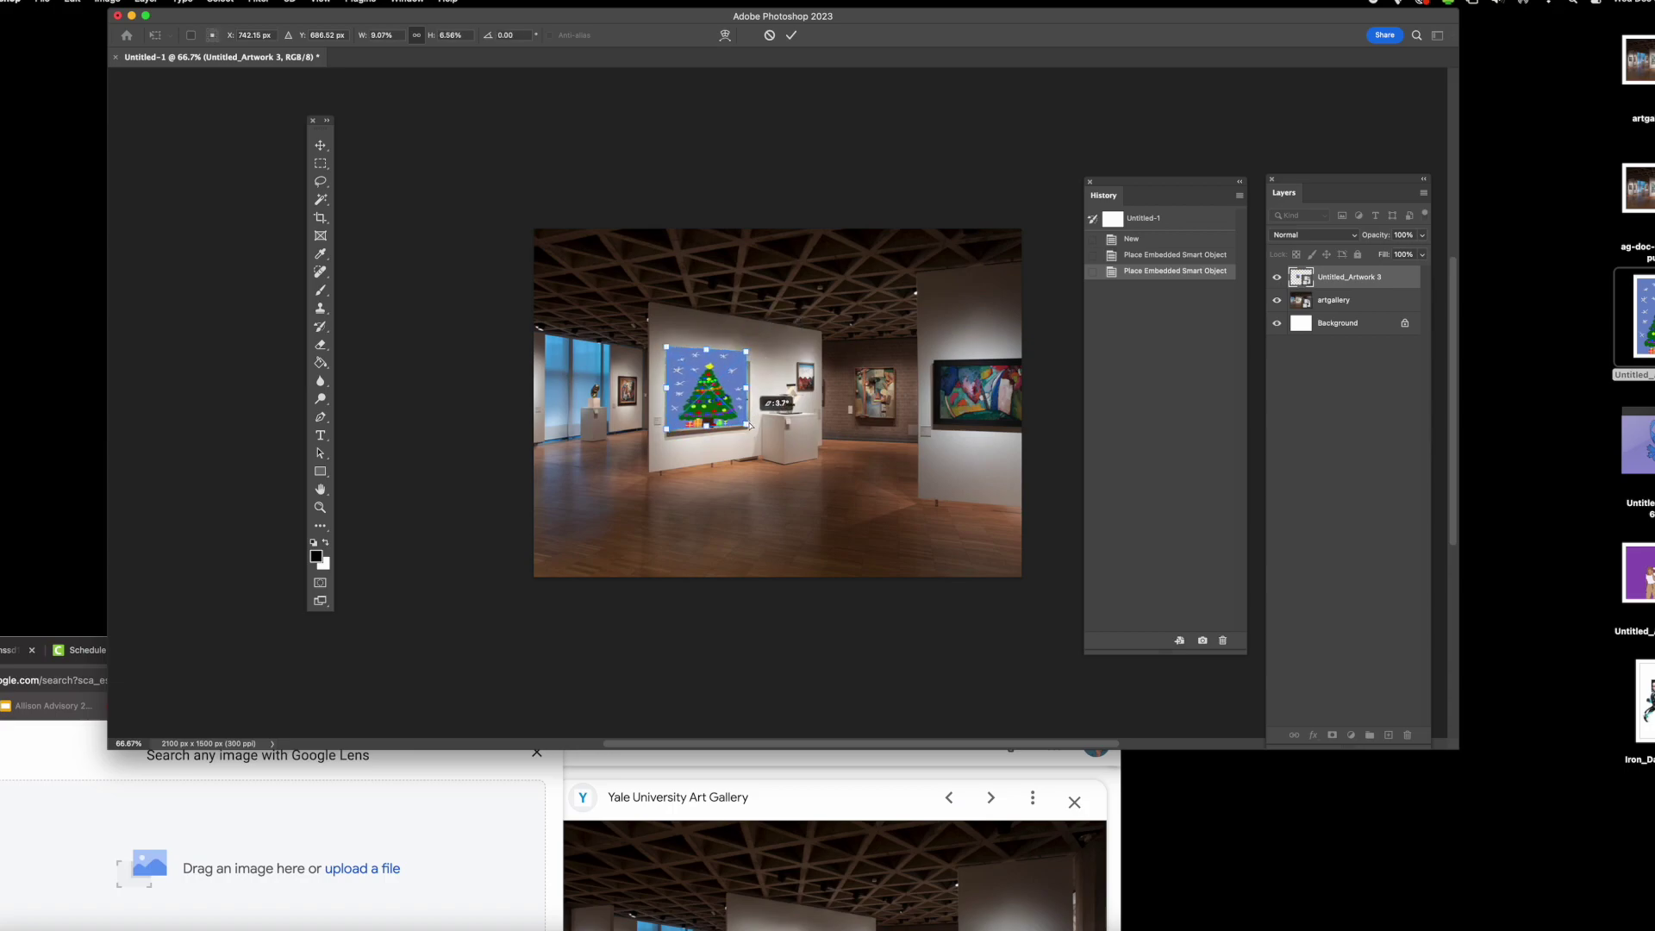
pyautogui.press('Return')
pyautogui.press('w')
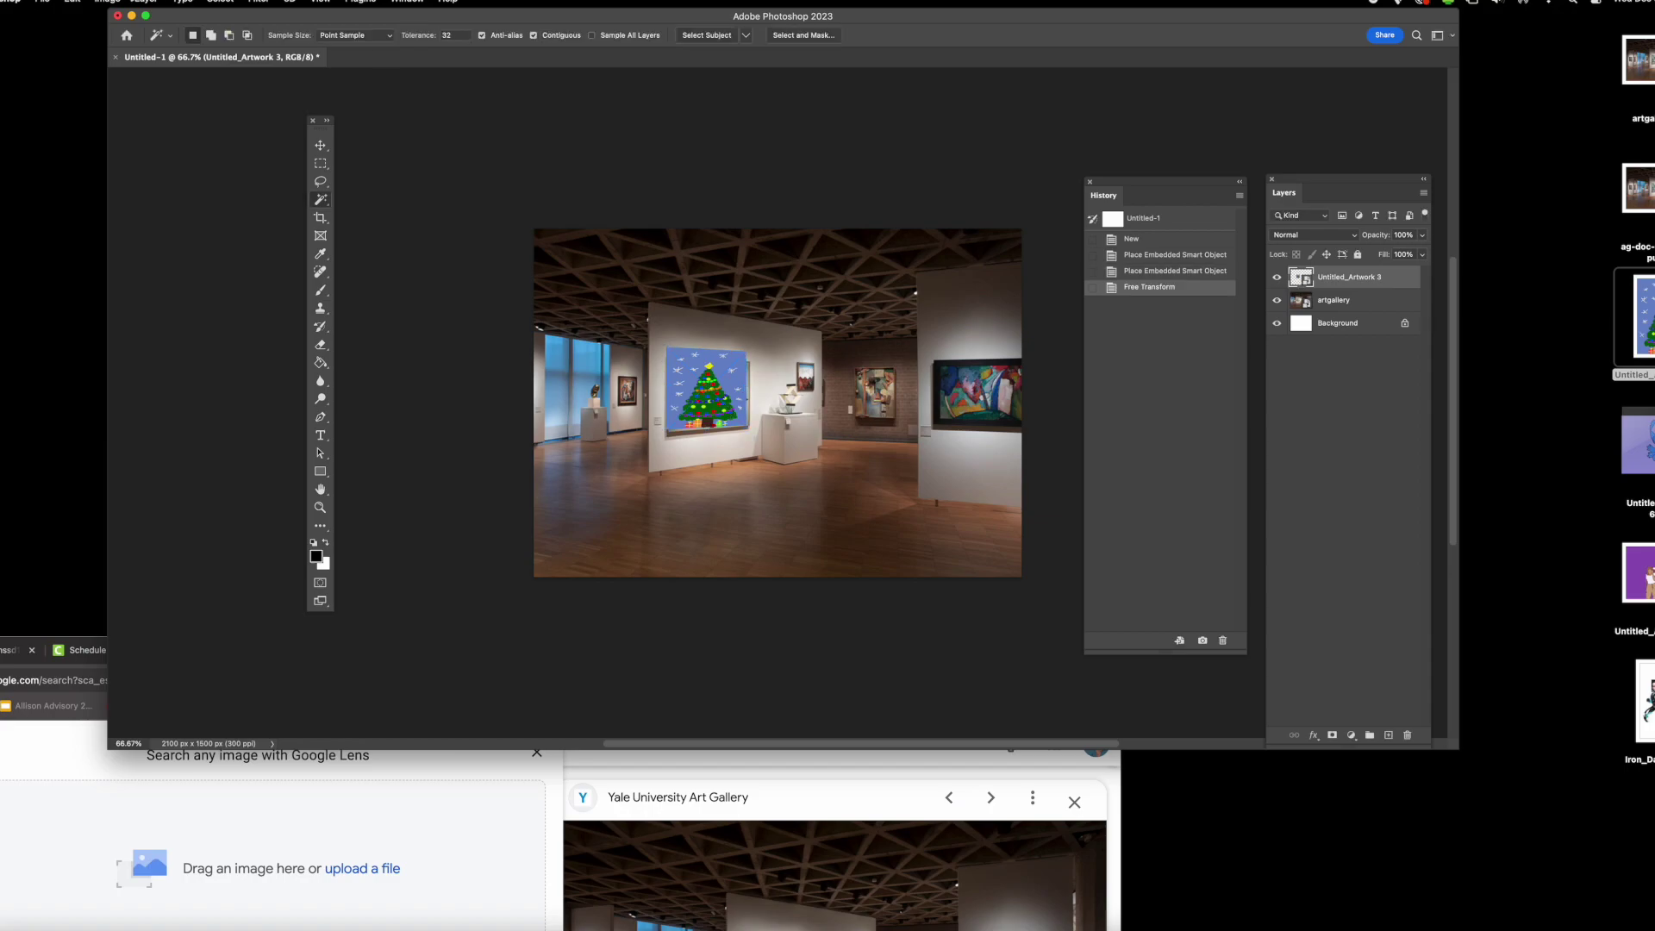
# - Place Untitled_Artwork 6, the blue creature, scaled onto the right wall
pyautogui.moveTo(1637, 444); pyautogui.dragTo(889, 387)
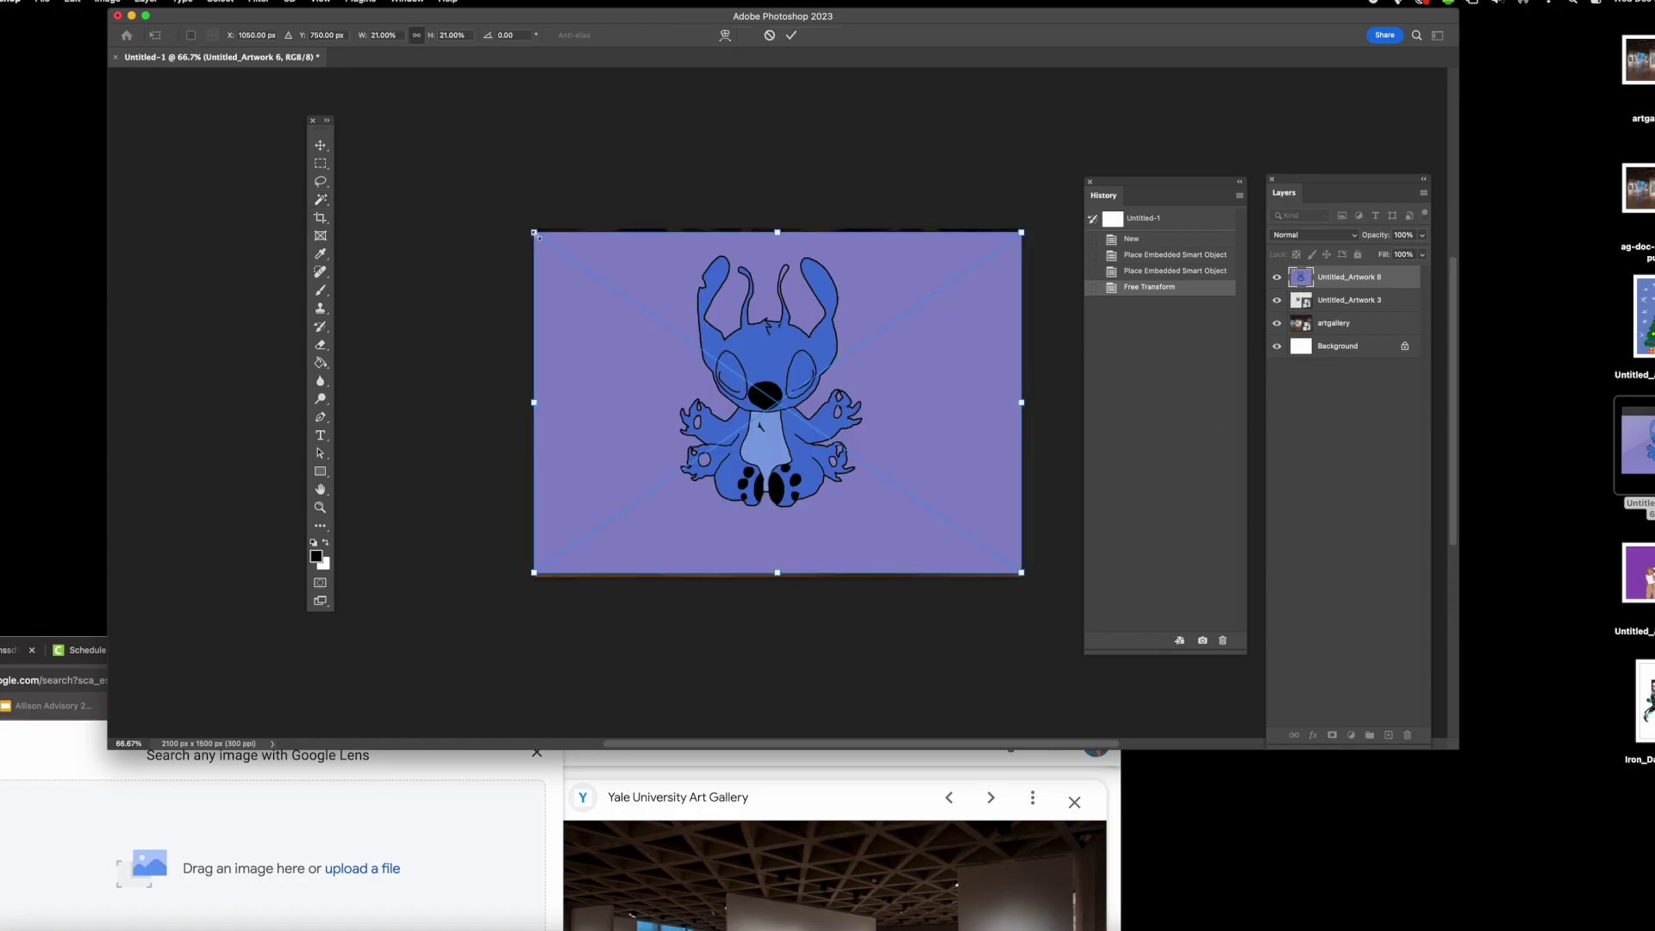
pyautogui.moveTo(535, 233)
pyautogui.mouseDown()
pyautogui.moveTo(925, 507)
pyautogui.moveTo(980, 517)
pyautogui.moveTo(970, 381)
pyautogui.moveTo(1028, 431)
pyautogui.mouseUp()
pyautogui.press('Return')
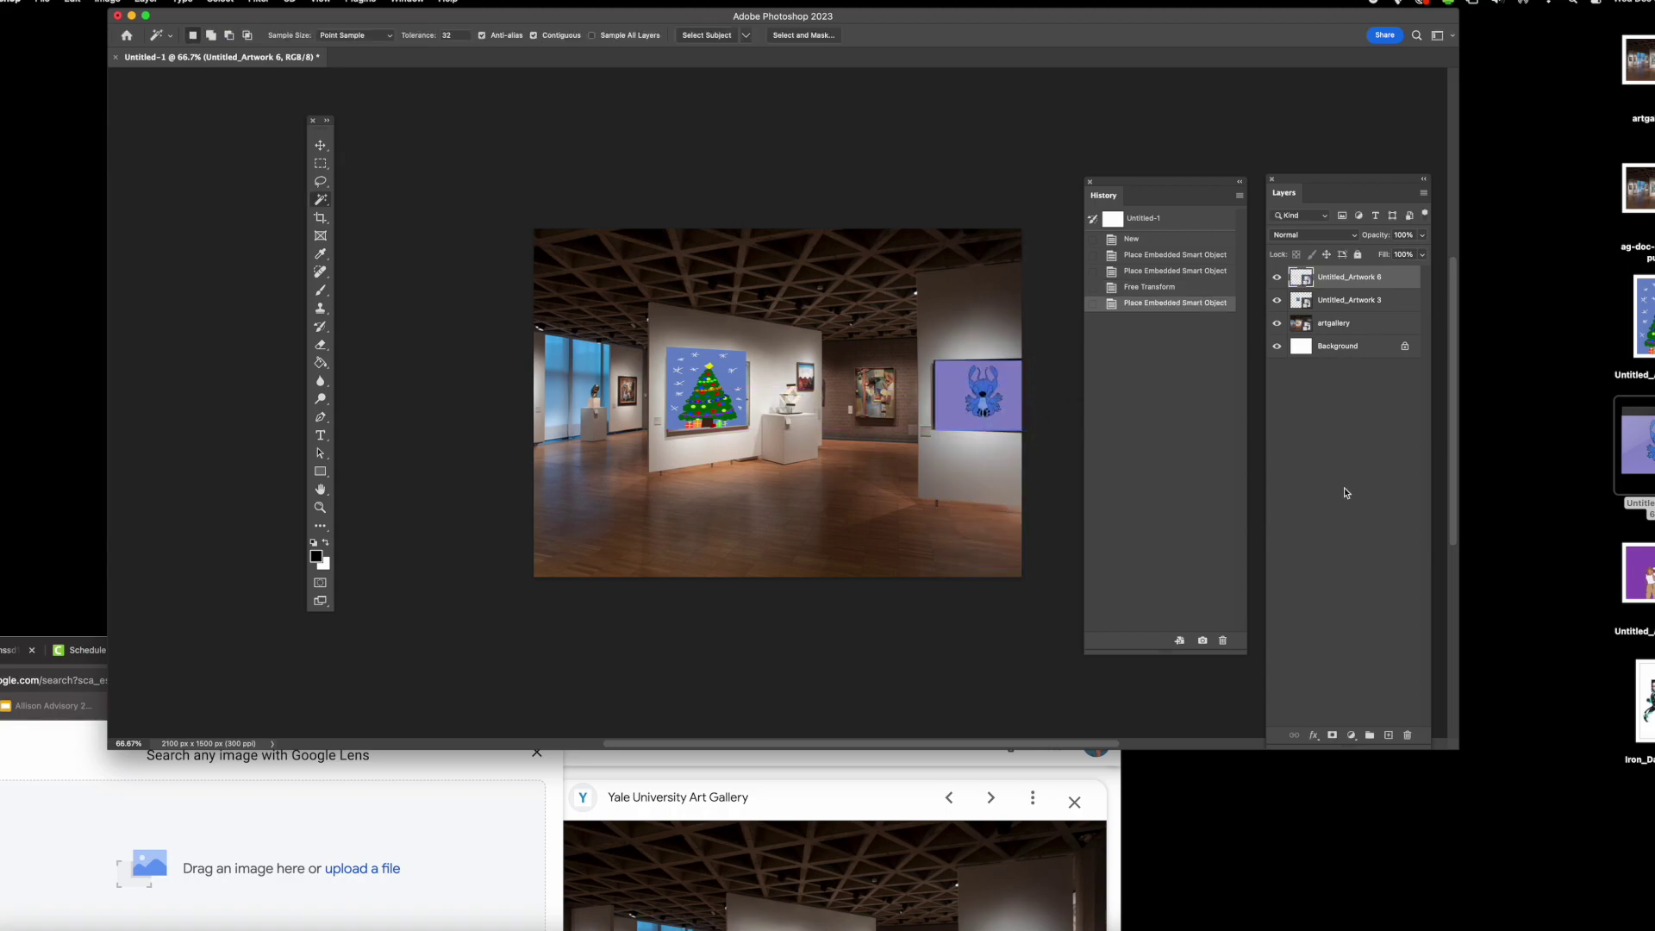
# - Place Untitled_Artwork 2, the purple artwork, scaled down onto the back wall
pyautogui.moveTo(1638, 574); pyautogui.dragTo(870, 394)
pyautogui.moveTo(545, 246); pyautogui.dragTo(873, 412)
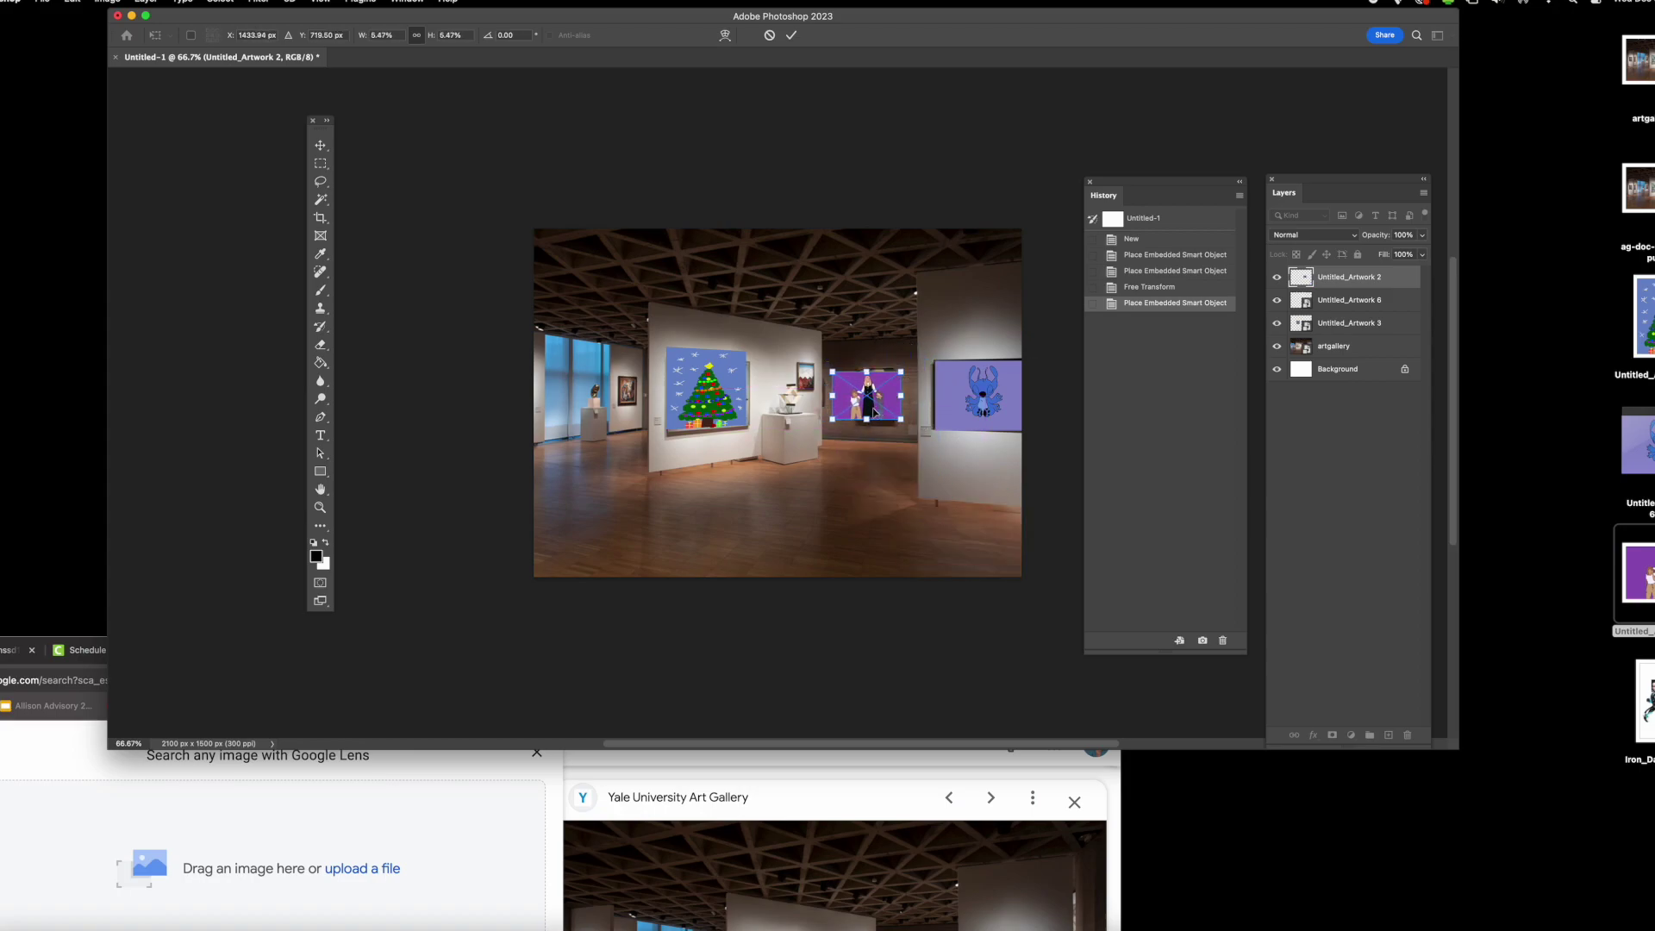
pyautogui.press('Return')
# - Place the Iron_Dantdm artwork, shrunk and moved onto the left wall
pyautogui.press('w')
pyautogui.moveTo(1635, 714); pyautogui.dragTo(655, 426)
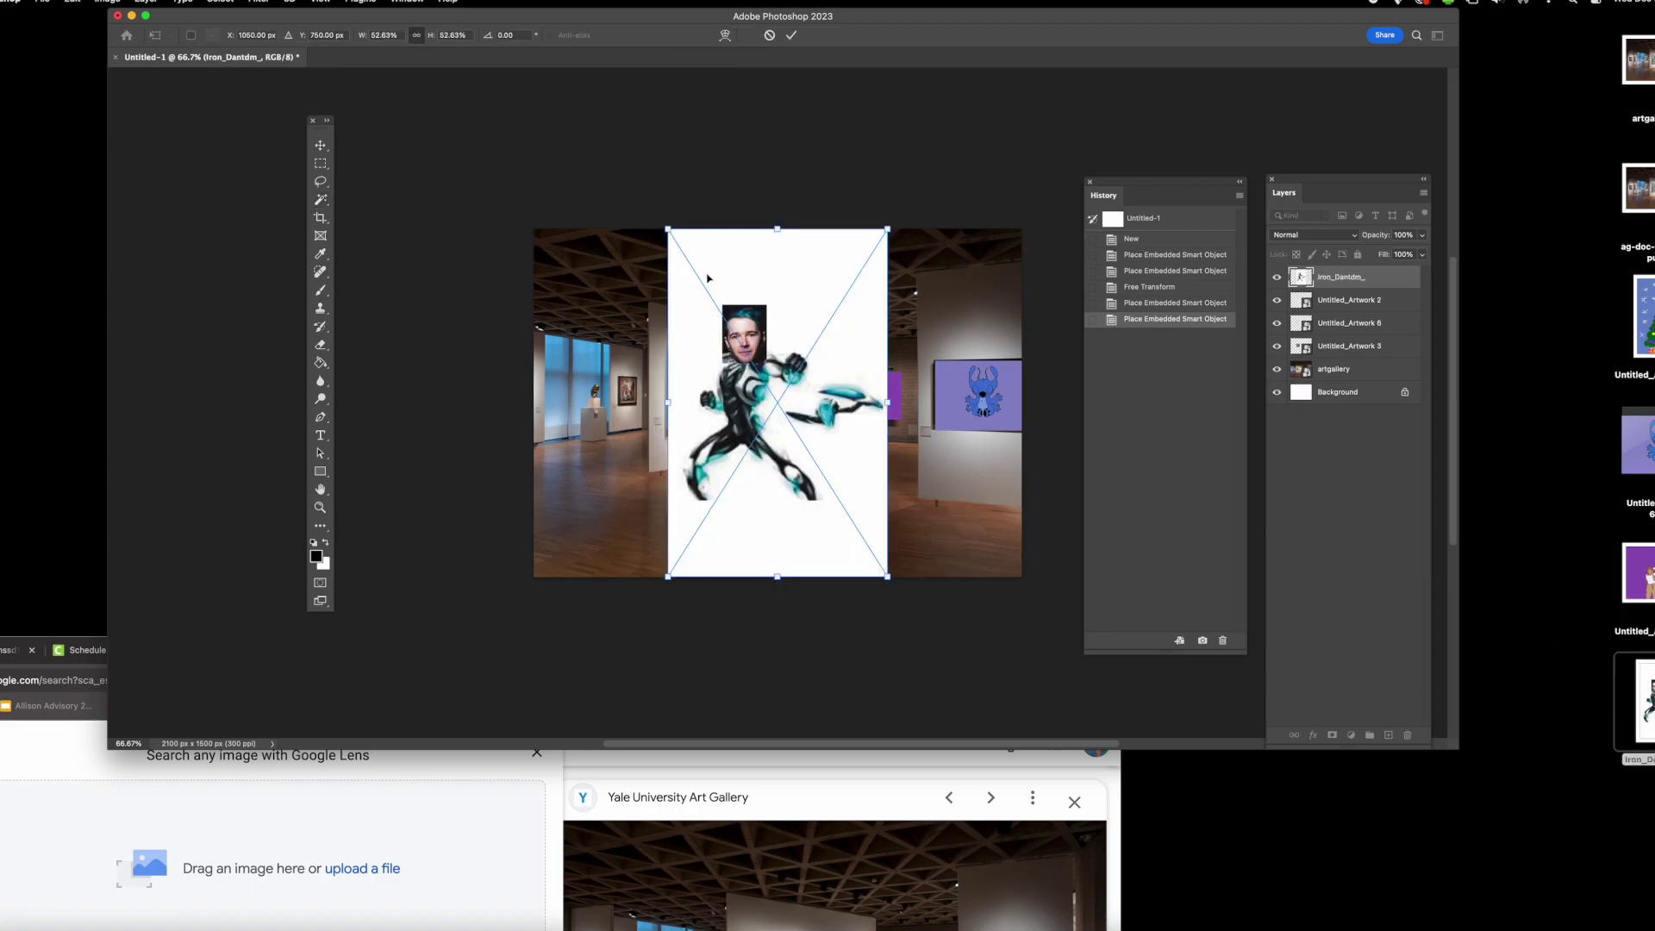
pyautogui.moveTo(674, 237); pyautogui.dragTo(817, 465)
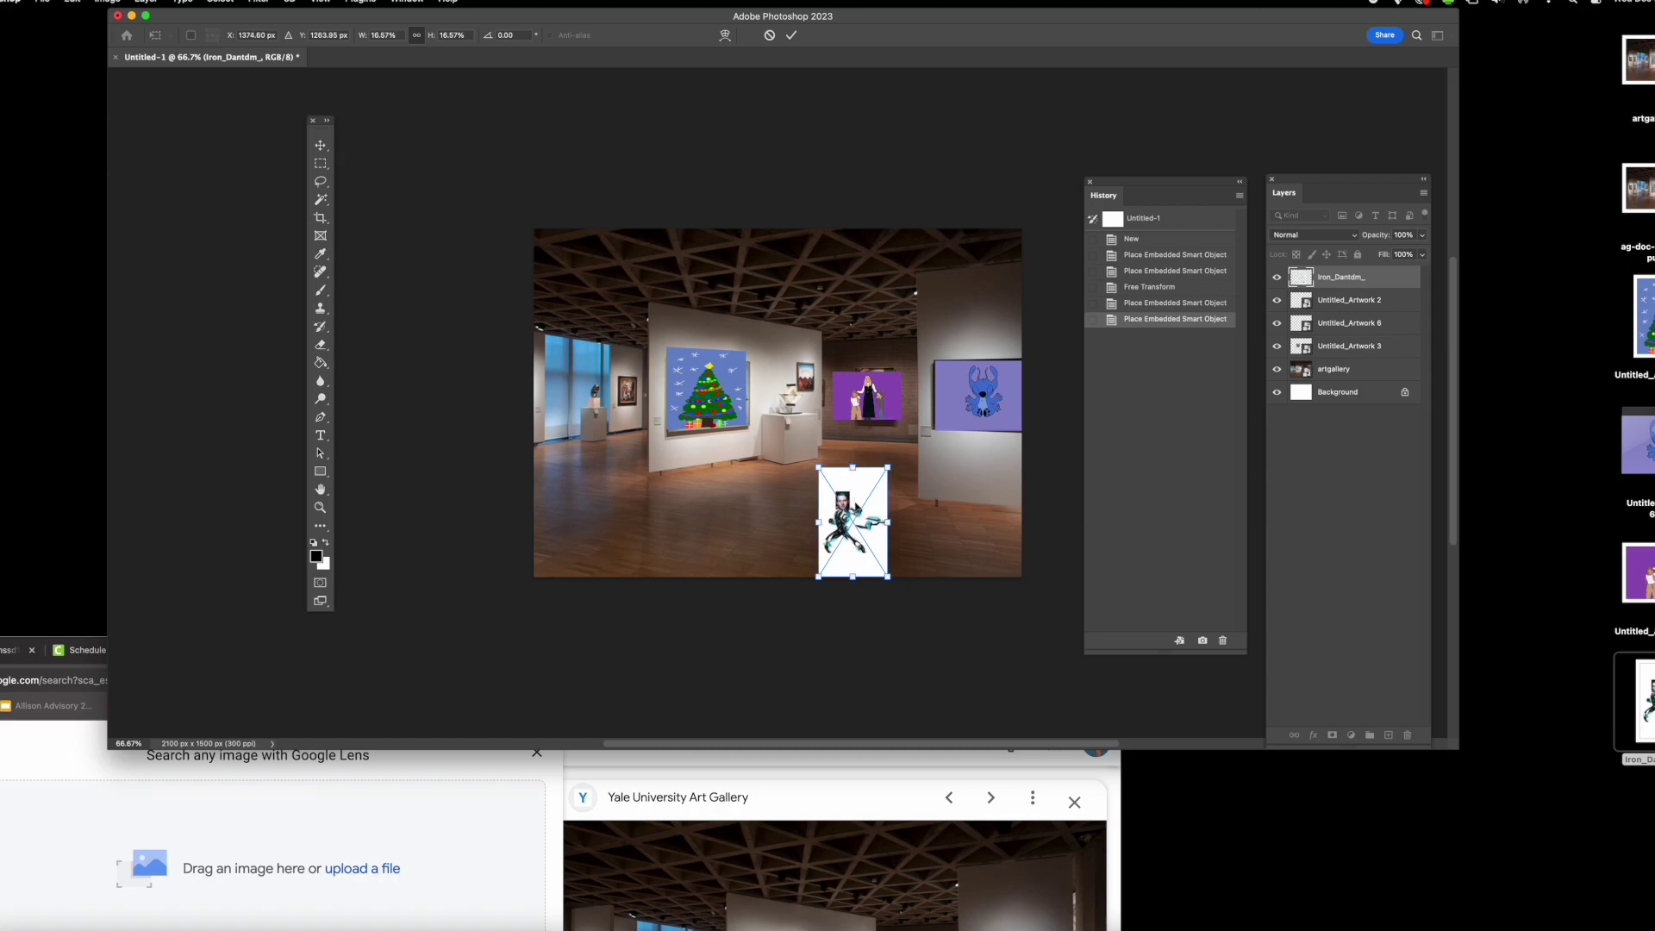
pyautogui.moveTo(859, 518); pyautogui.dragTo(620, 386)
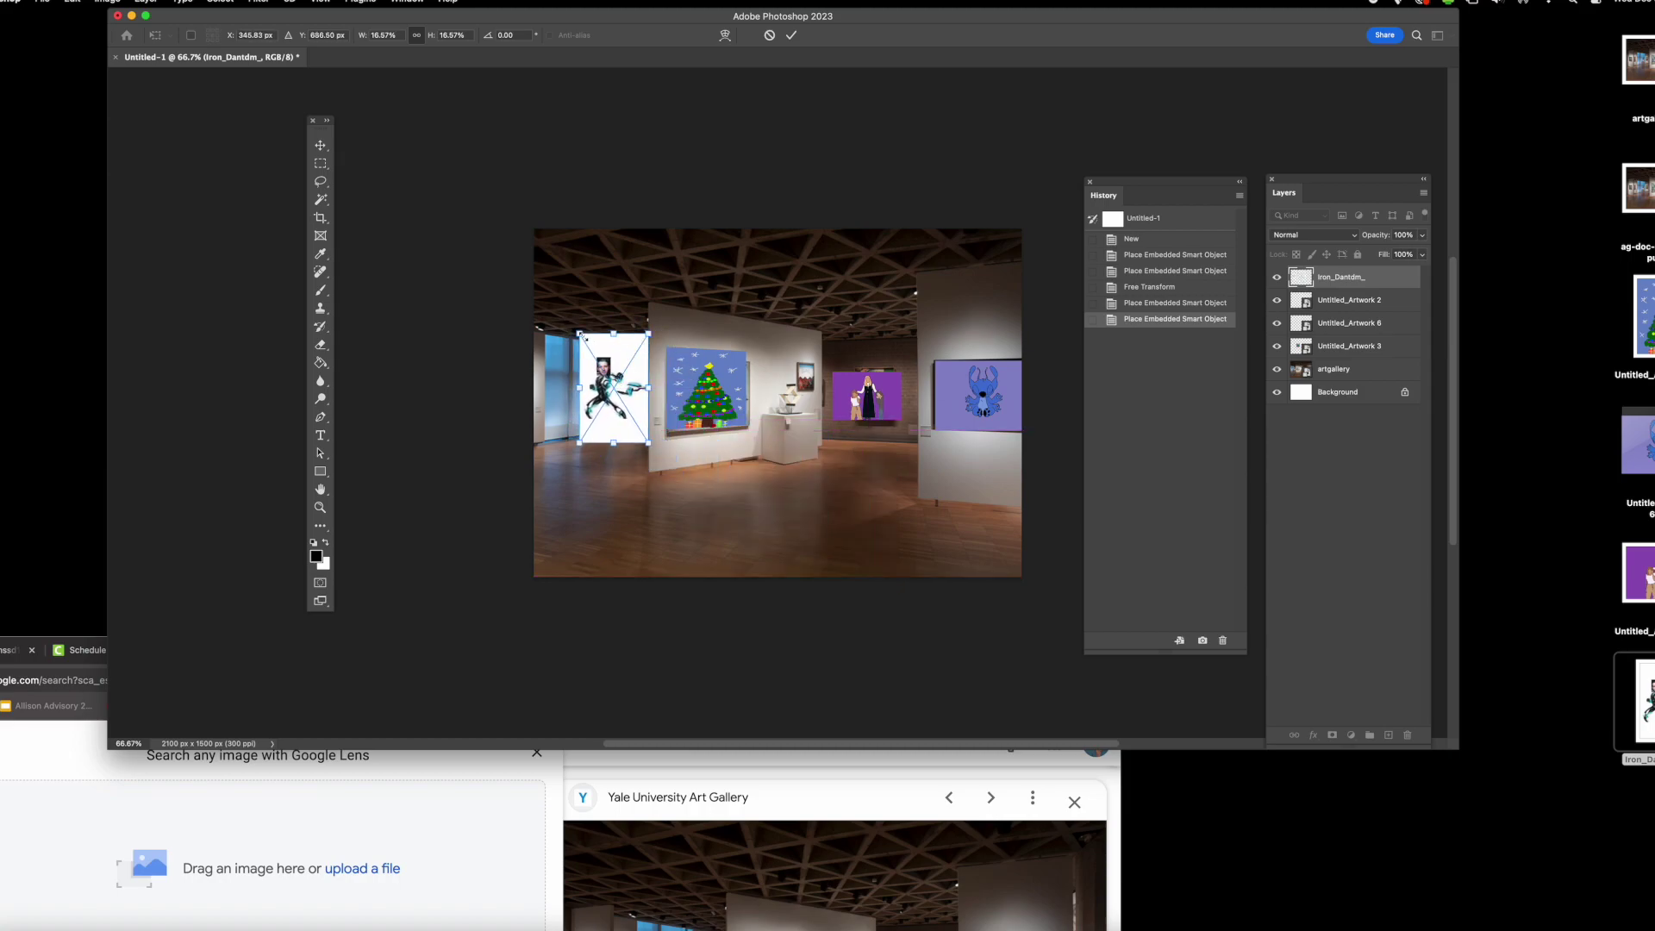
pyautogui.moveTo(580, 334); pyautogui.dragTo(633, 389)
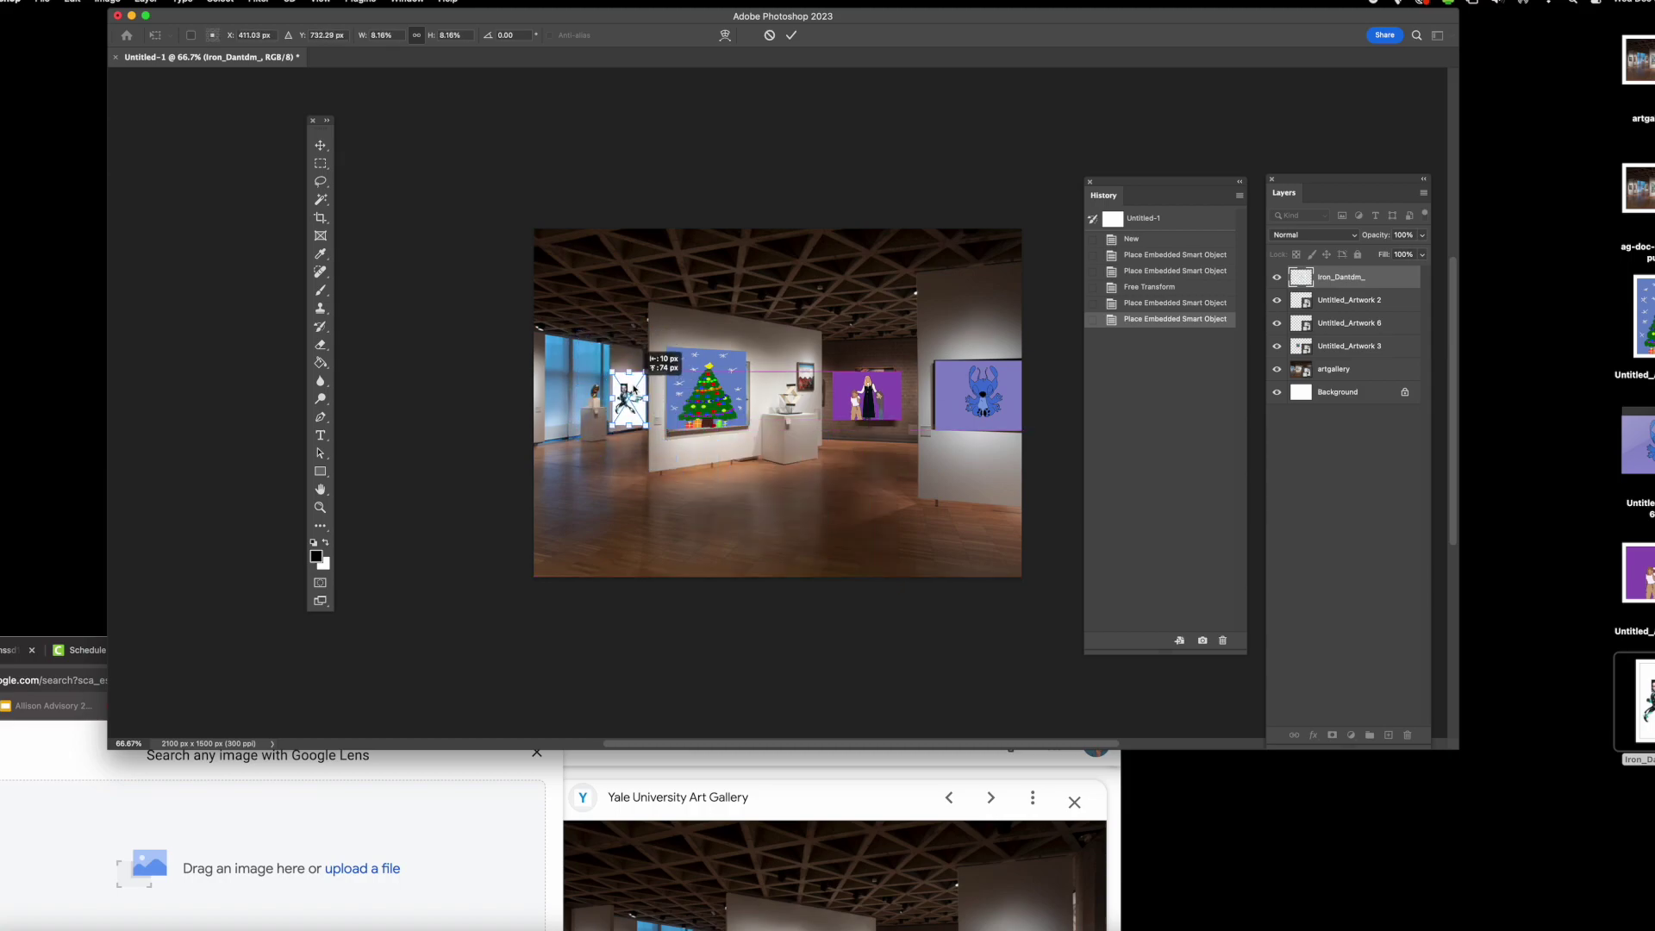
pyautogui.press('Return')
pyautogui.press('w')
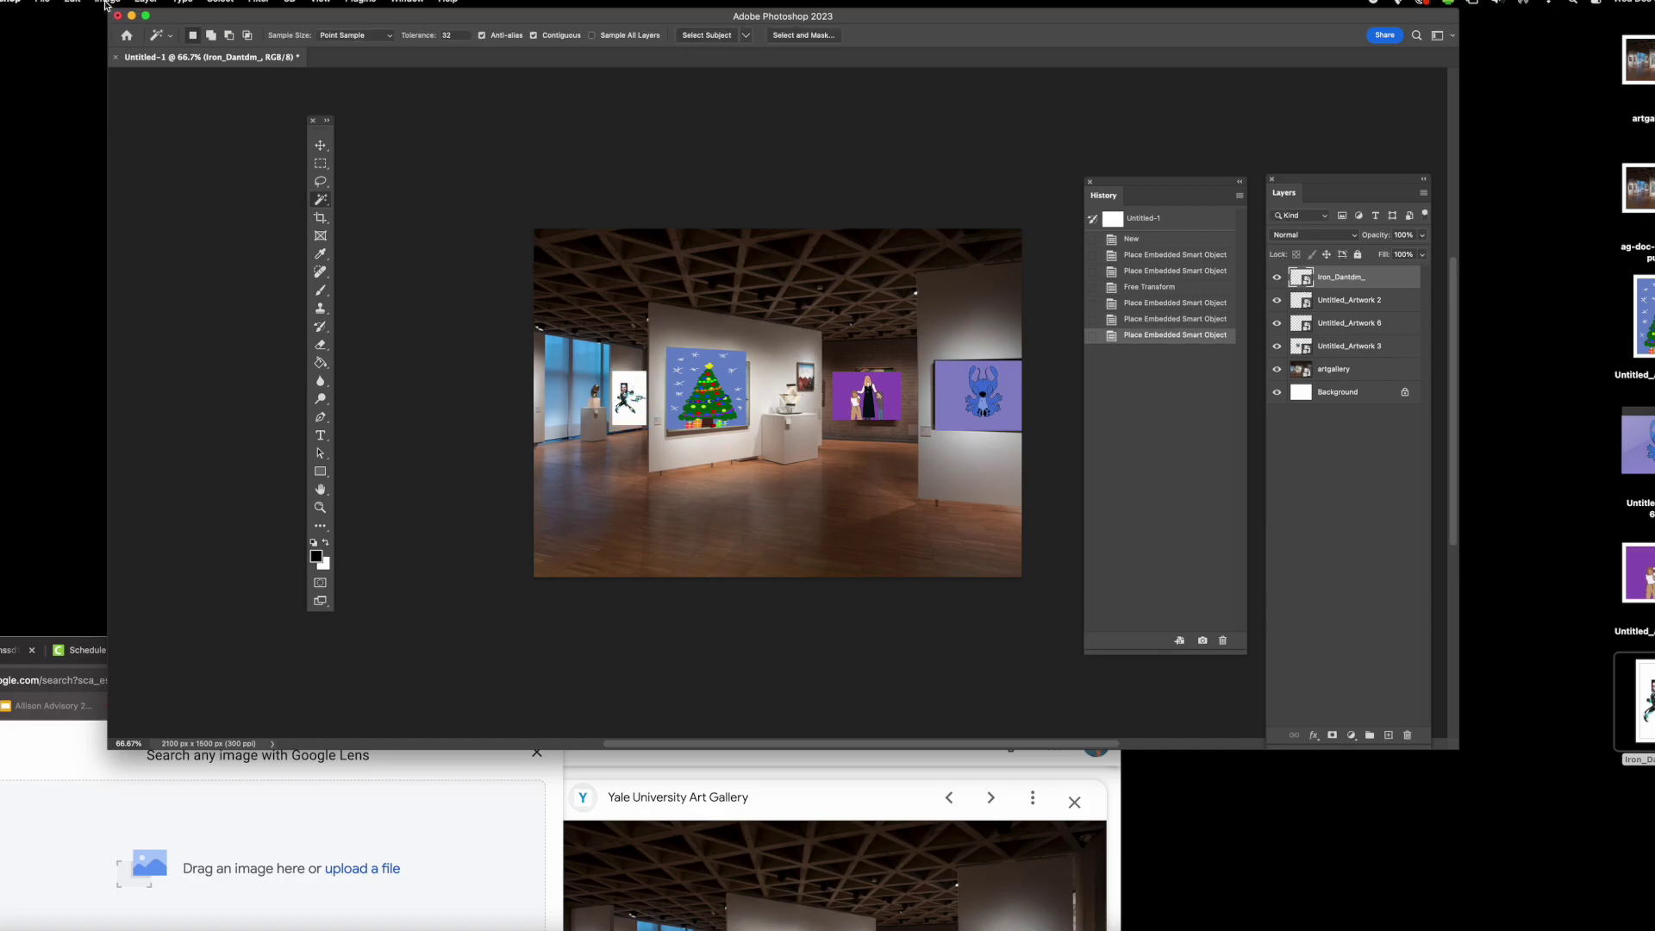
# - Tilt Iron_Dantdm in perspective to match the left wall, then screenshot the gallery
pyautogui.click(77, 3)
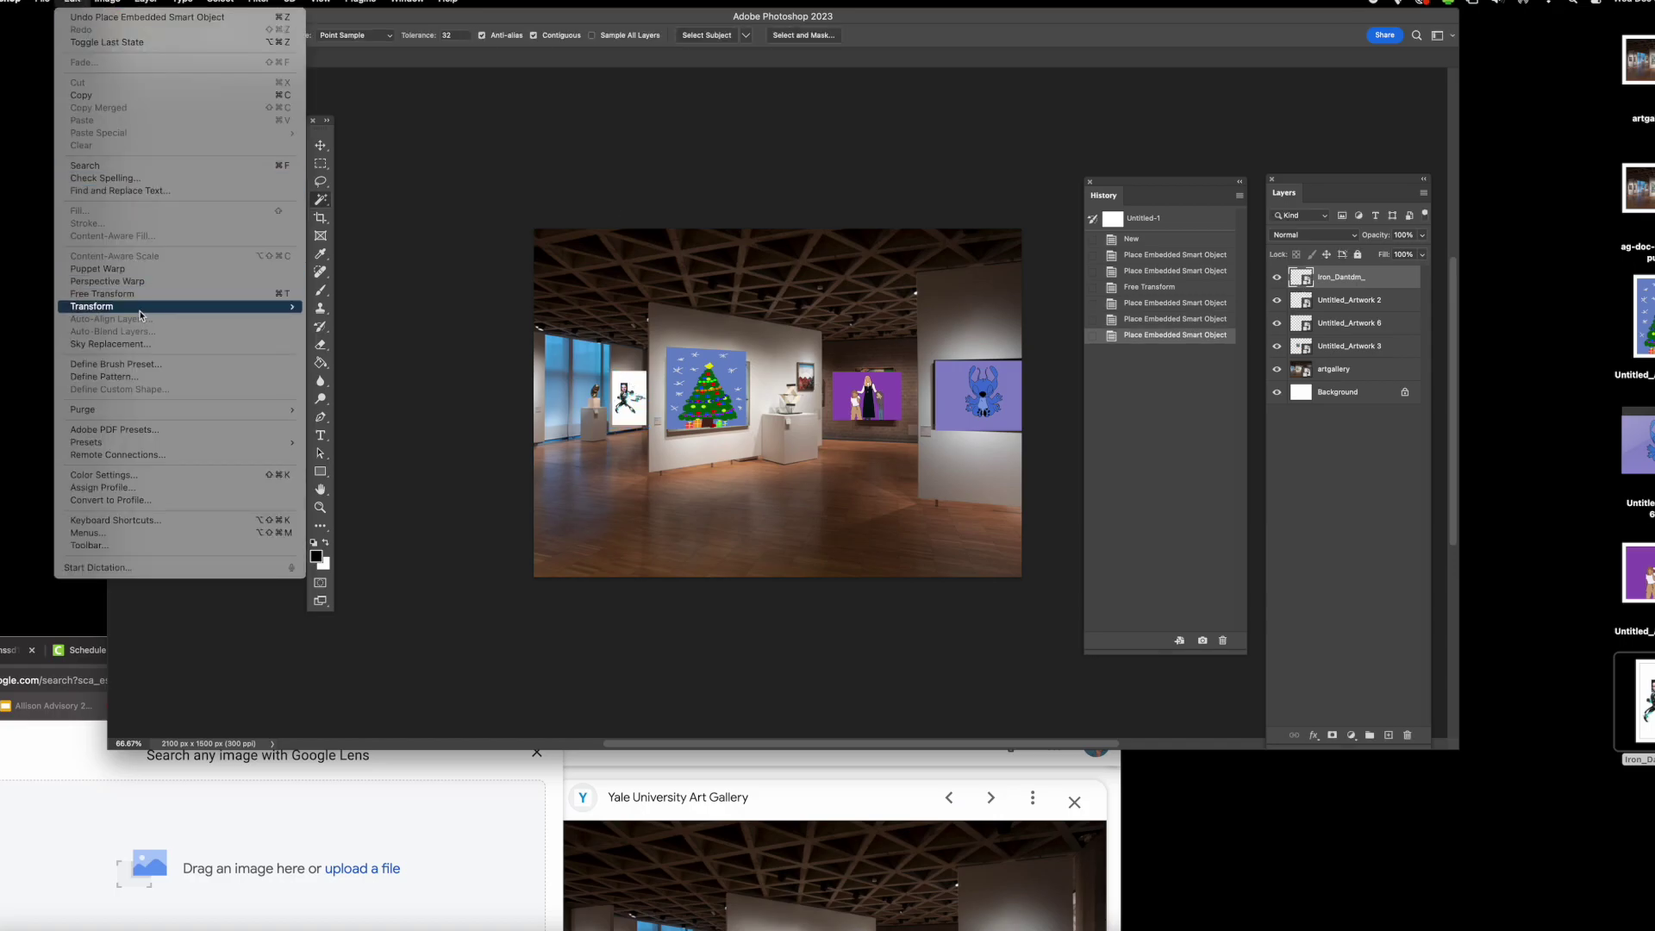
pyautogui.moveTo(139, 316)
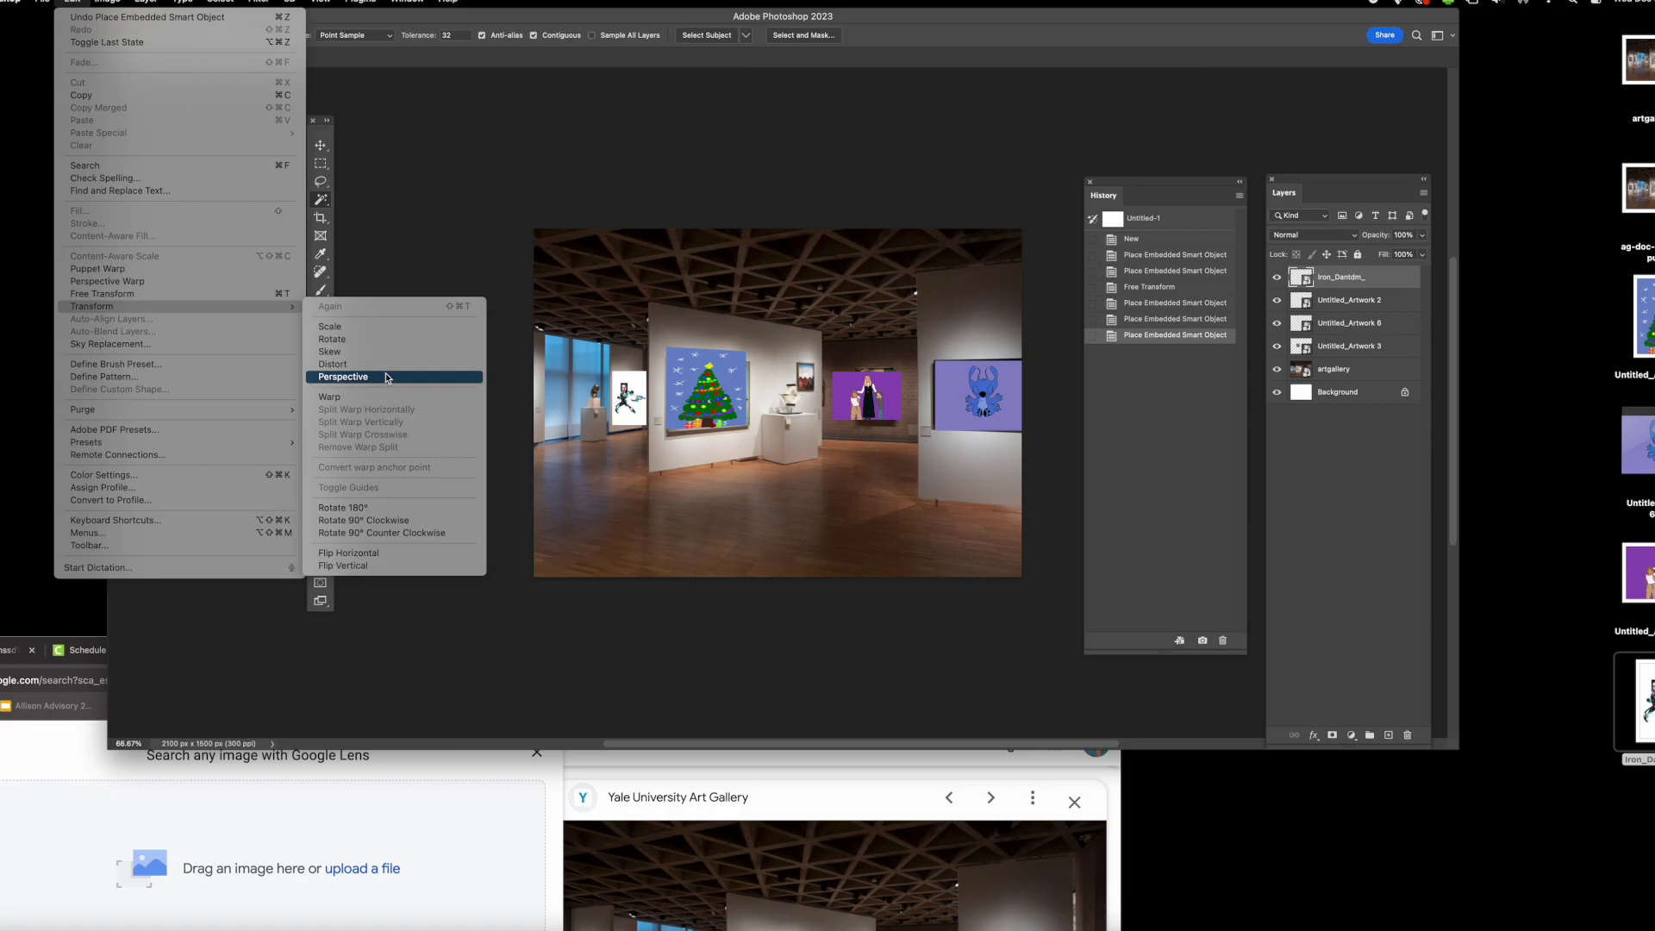
pyautogui.click(422, 378)
pyautogui.moveTo(612, 372); pyautogui.dragTo(619, 371)
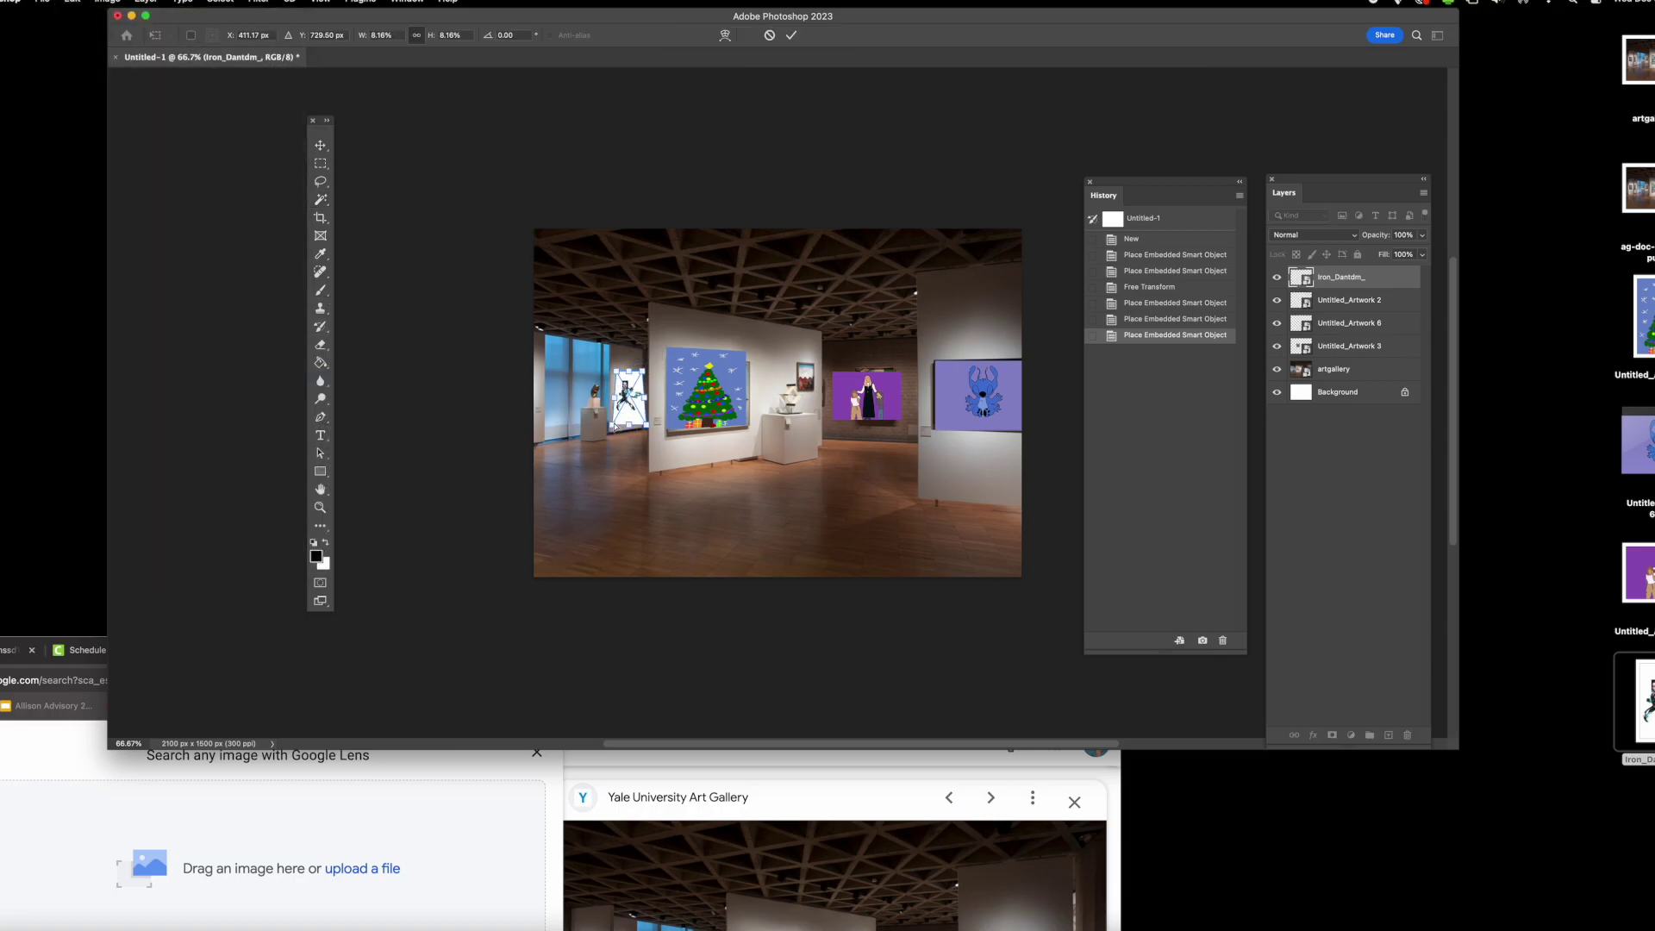
pyautogui.moveTo(617, 425); pyautogui.dragTo(644, 382)
pyautogui.click(320, 199)
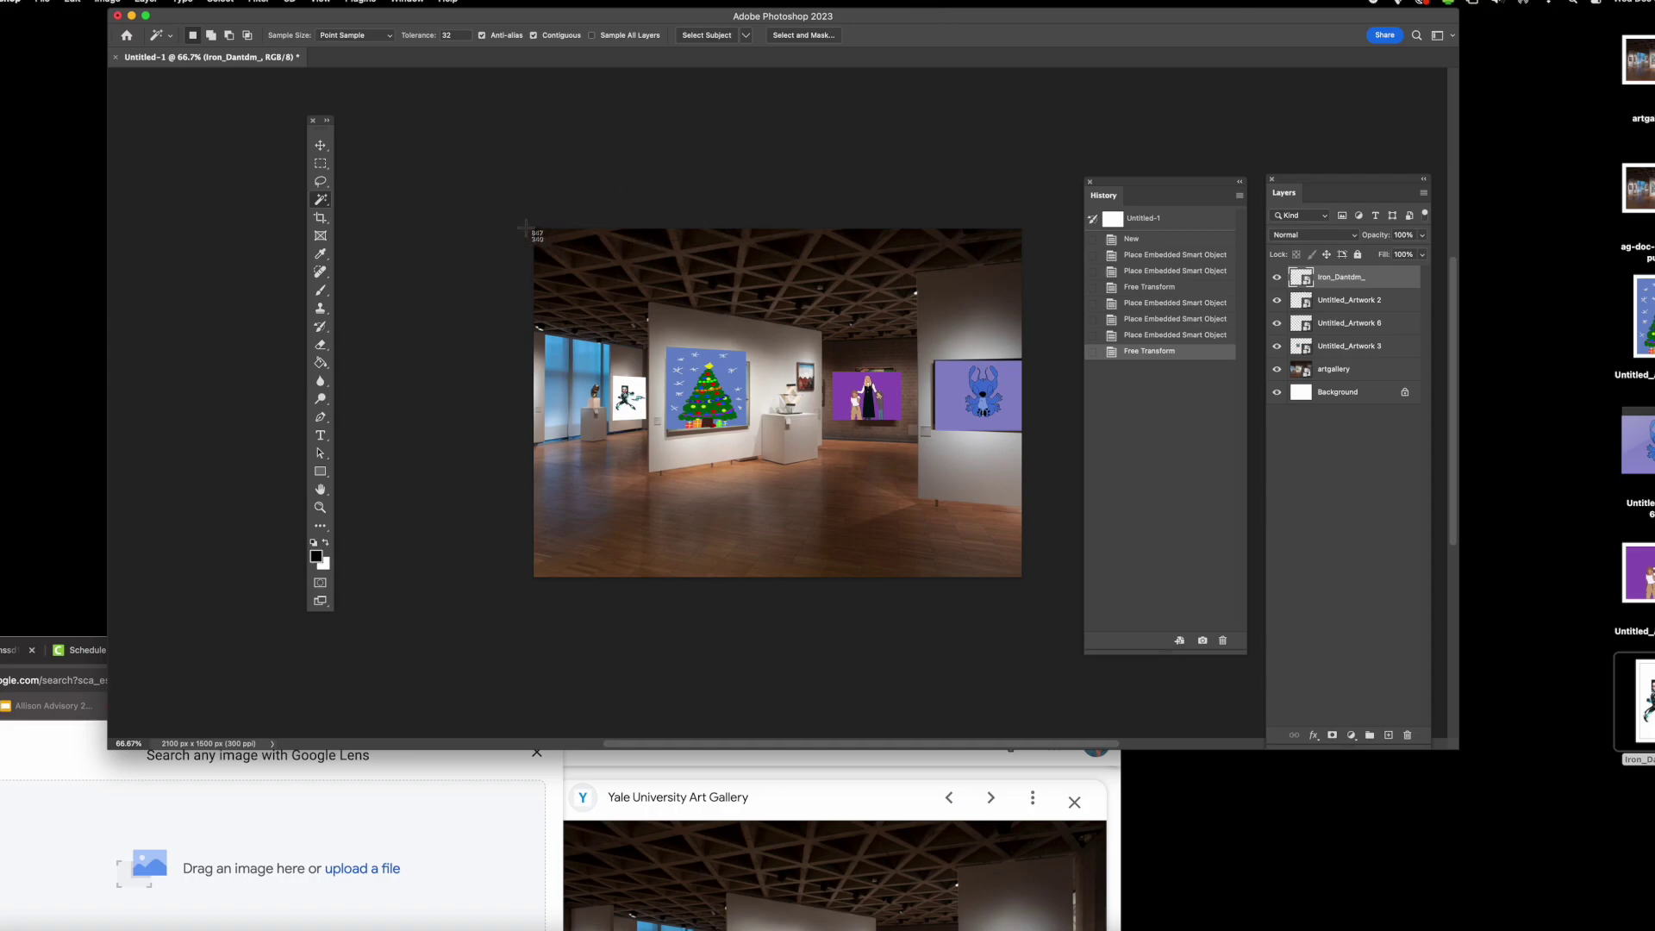
pyautogui.moveTo(528, 226); pyautogui.dragTo(1030, 575)
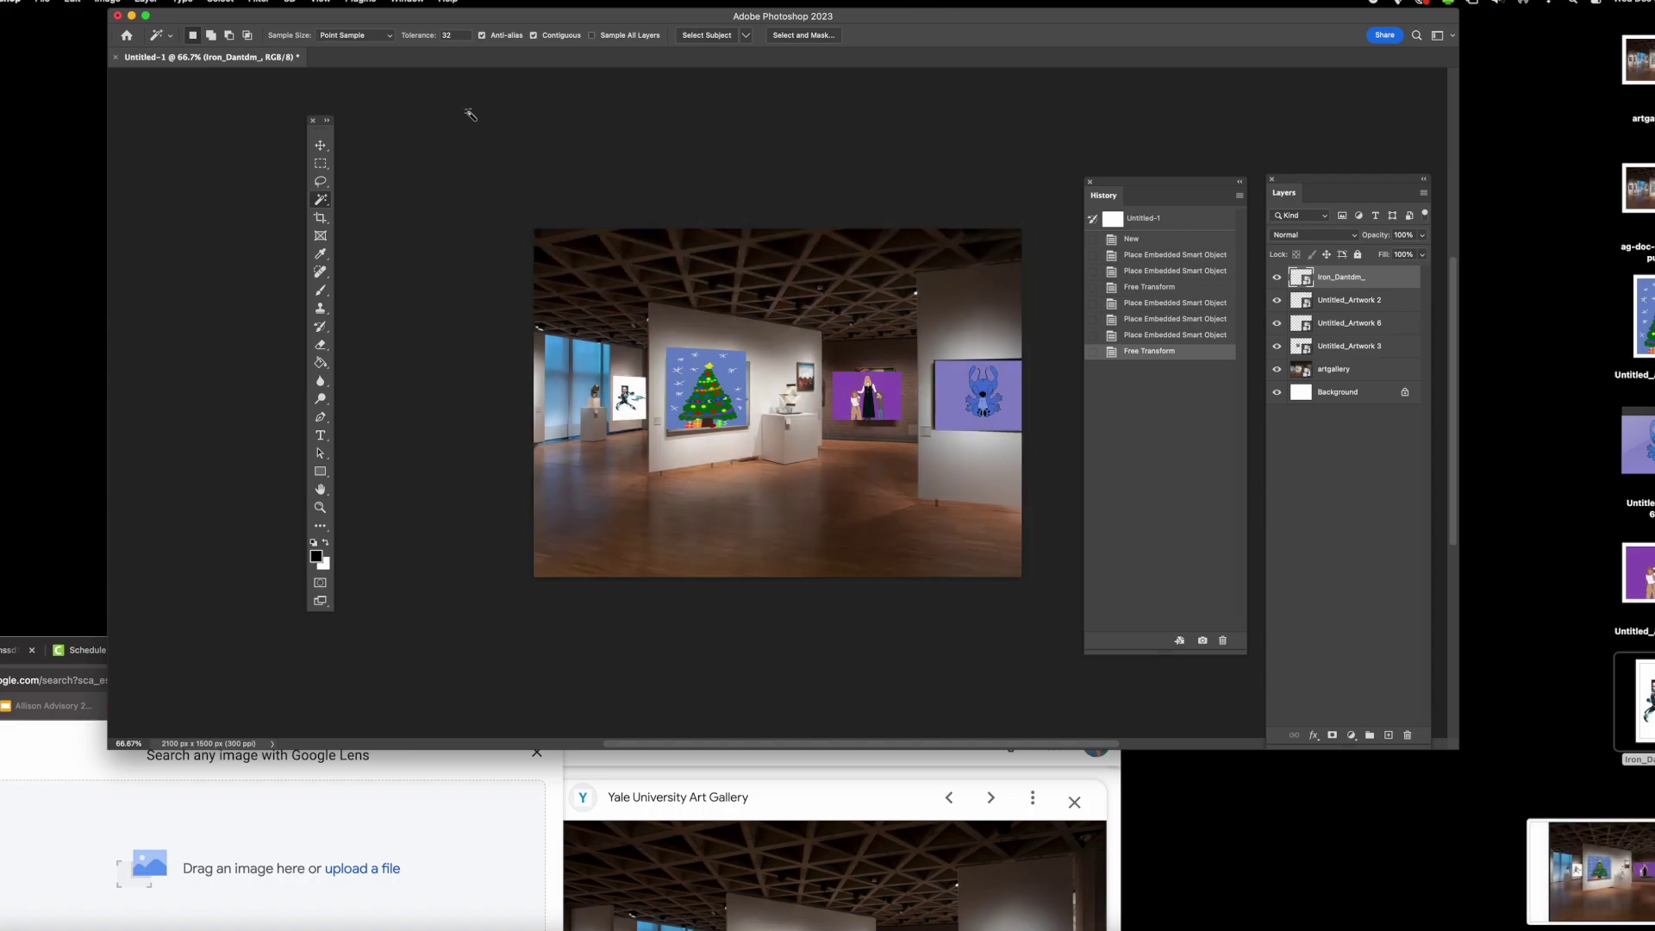
# - Save the gallery screenshot and open Google Slides from the apps grid in a new Chrome tab
pyautogui.hscroll(-2, 991, 388)
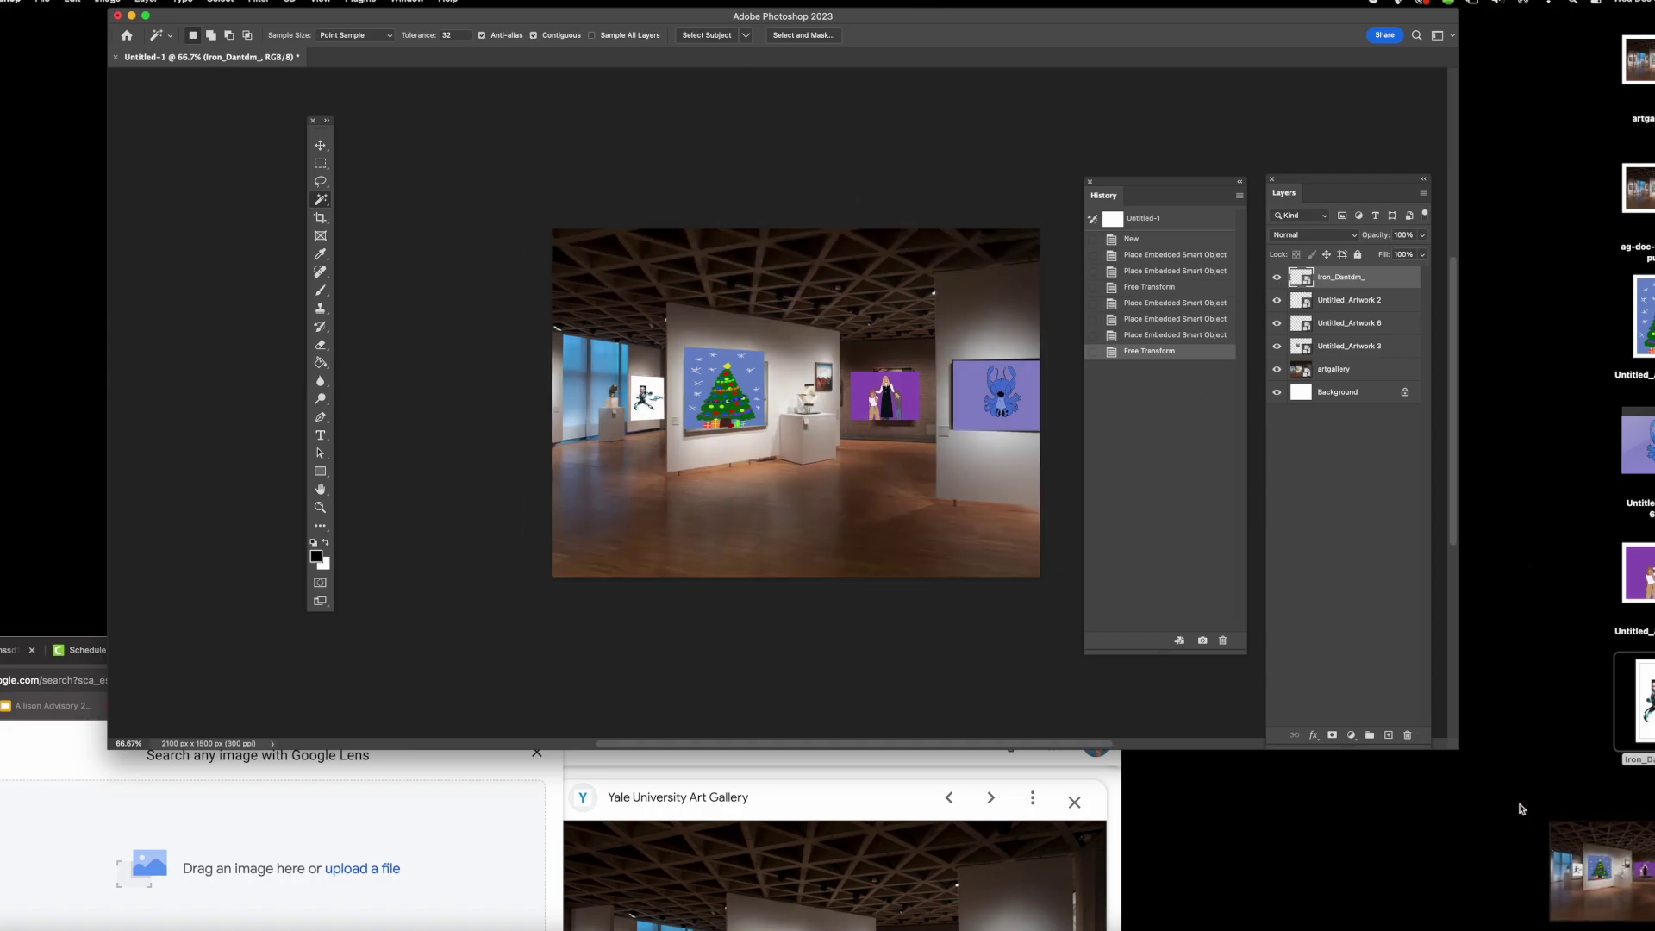
pyautogui.click(1079, 849)
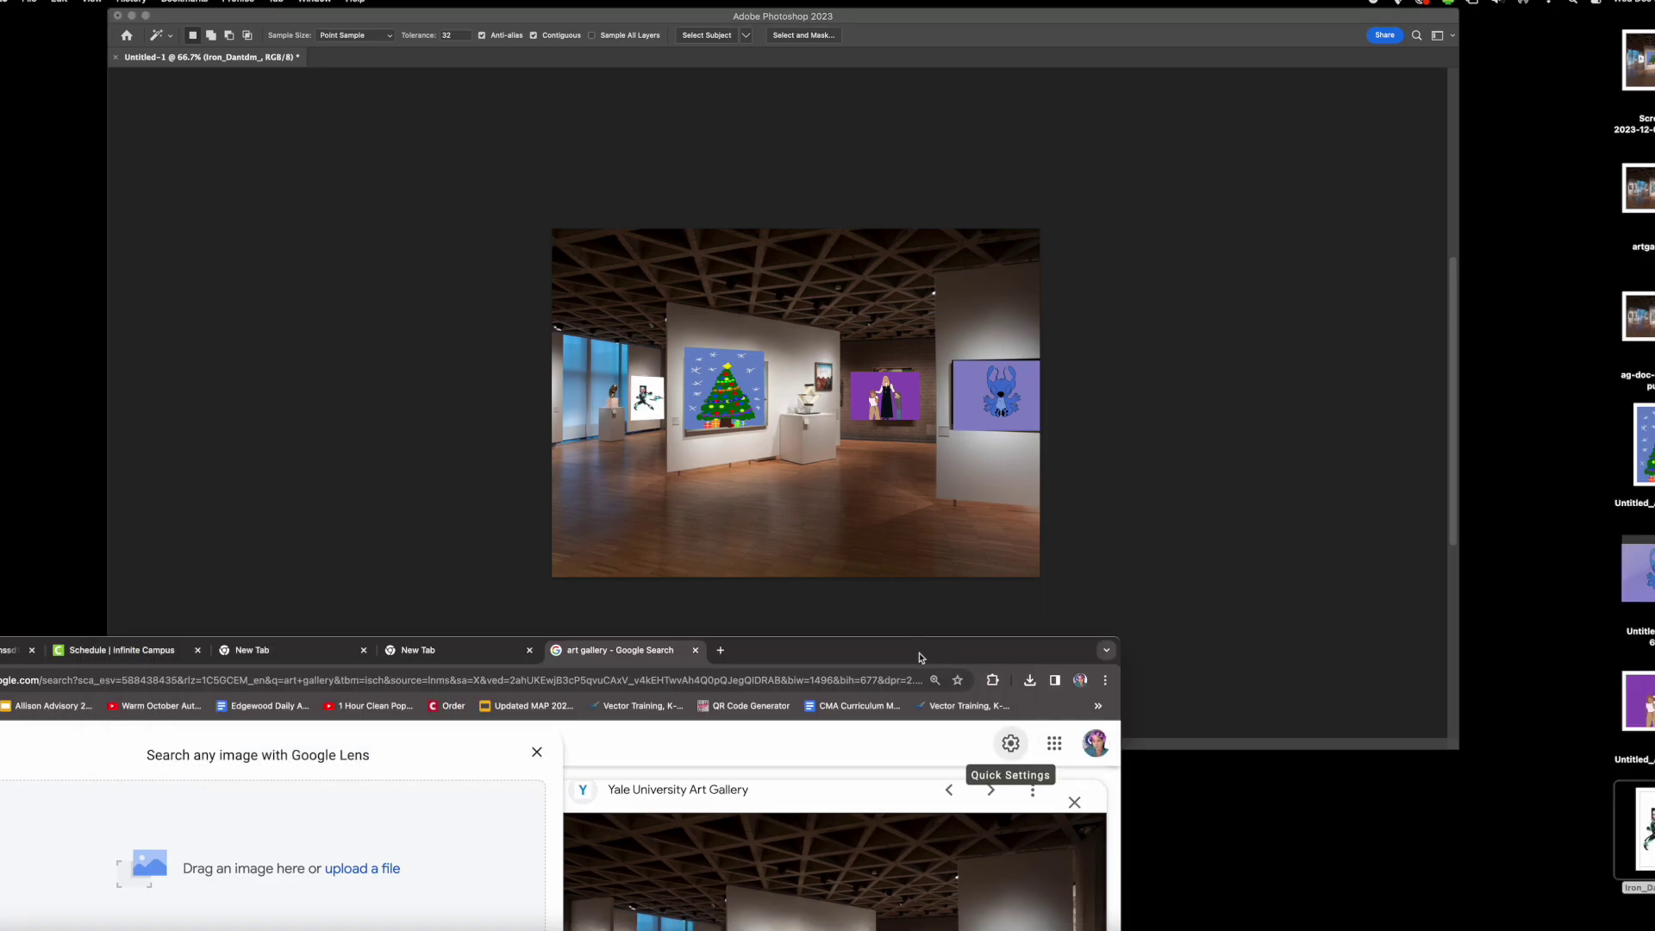
pyautogui.moveTo(919, 657); pyautogui.dragTo(1028, 307)
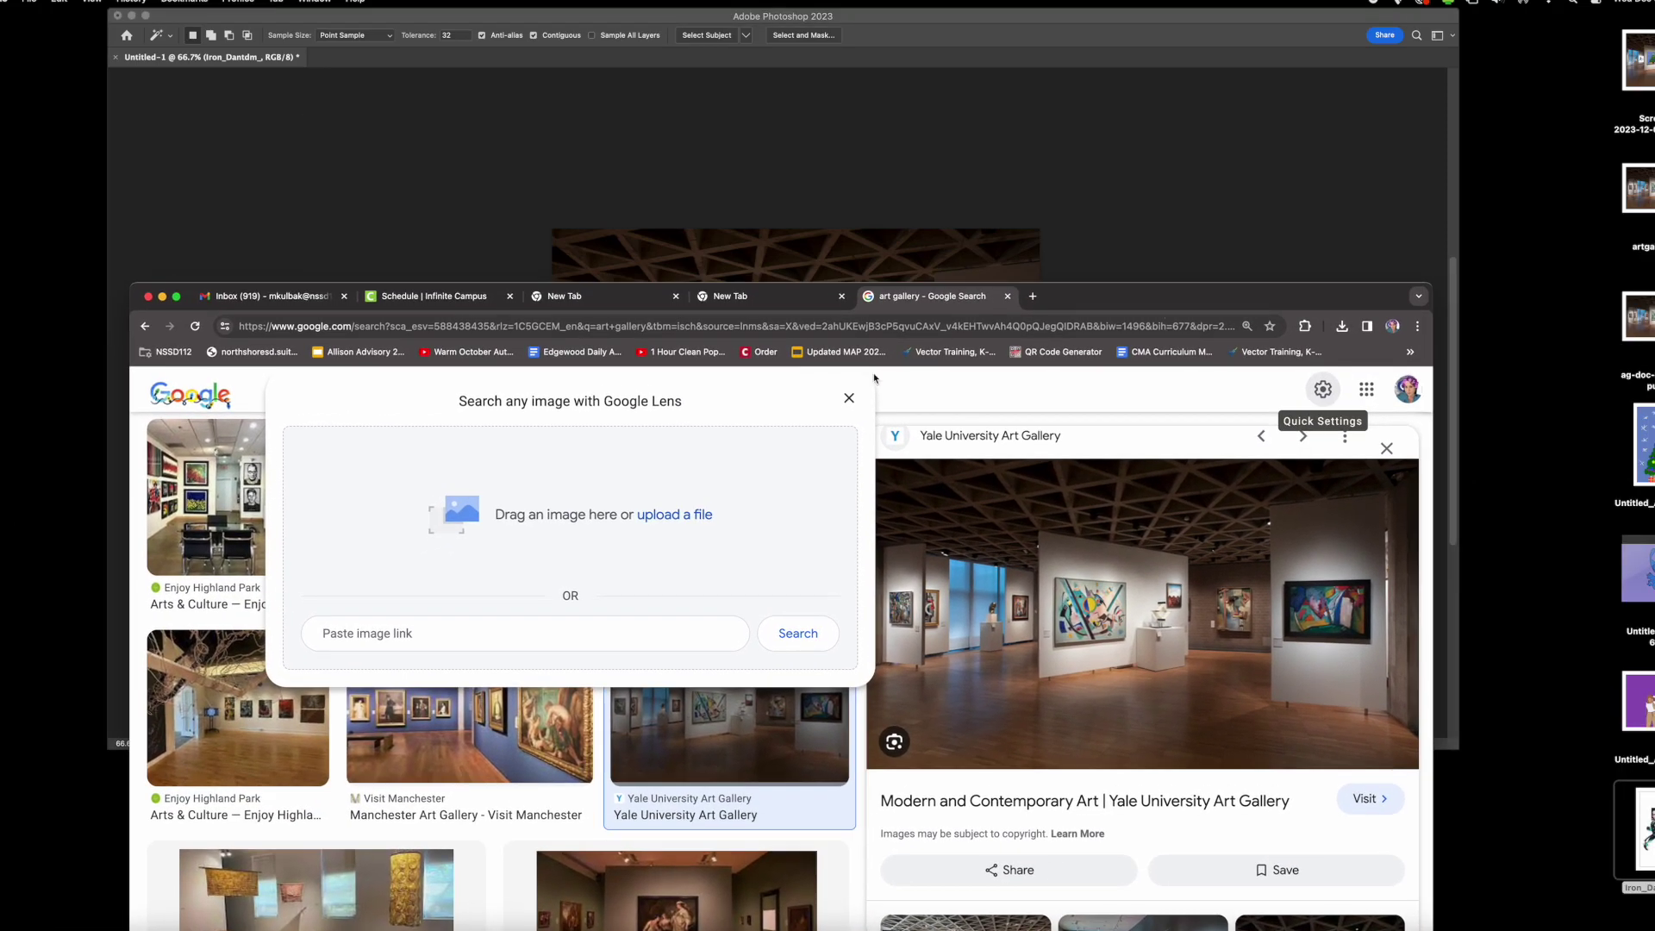
pyautogui.click(1032, 297)
pyautogui.click(1332, 405)
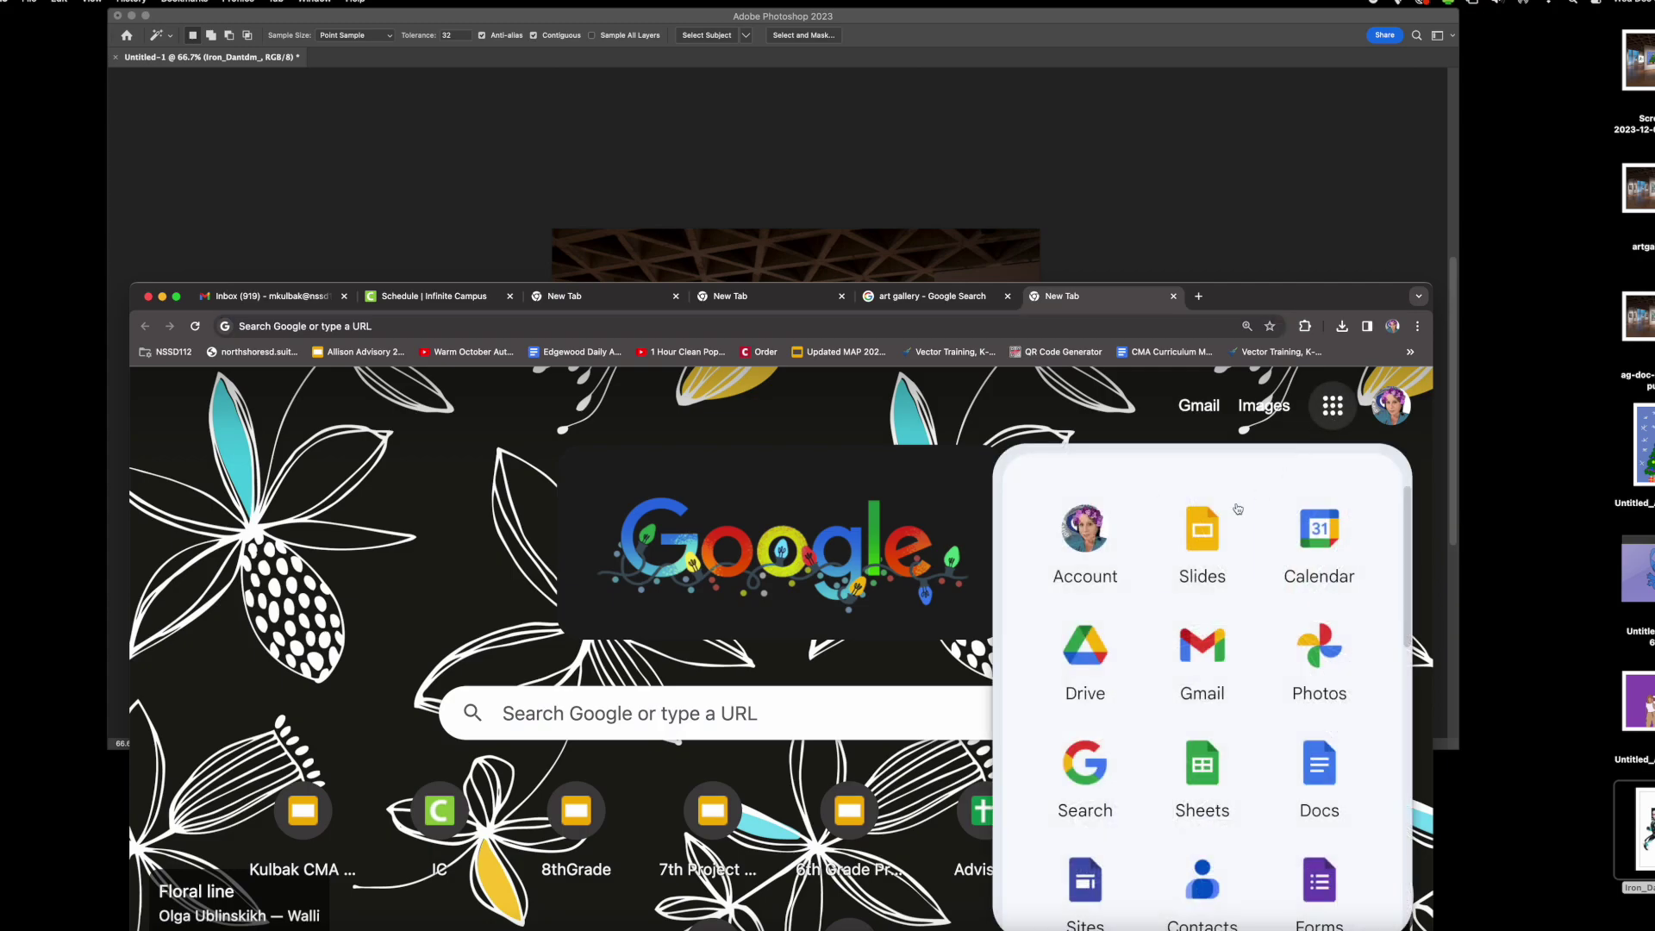
pyautogui.click(1234, 516)
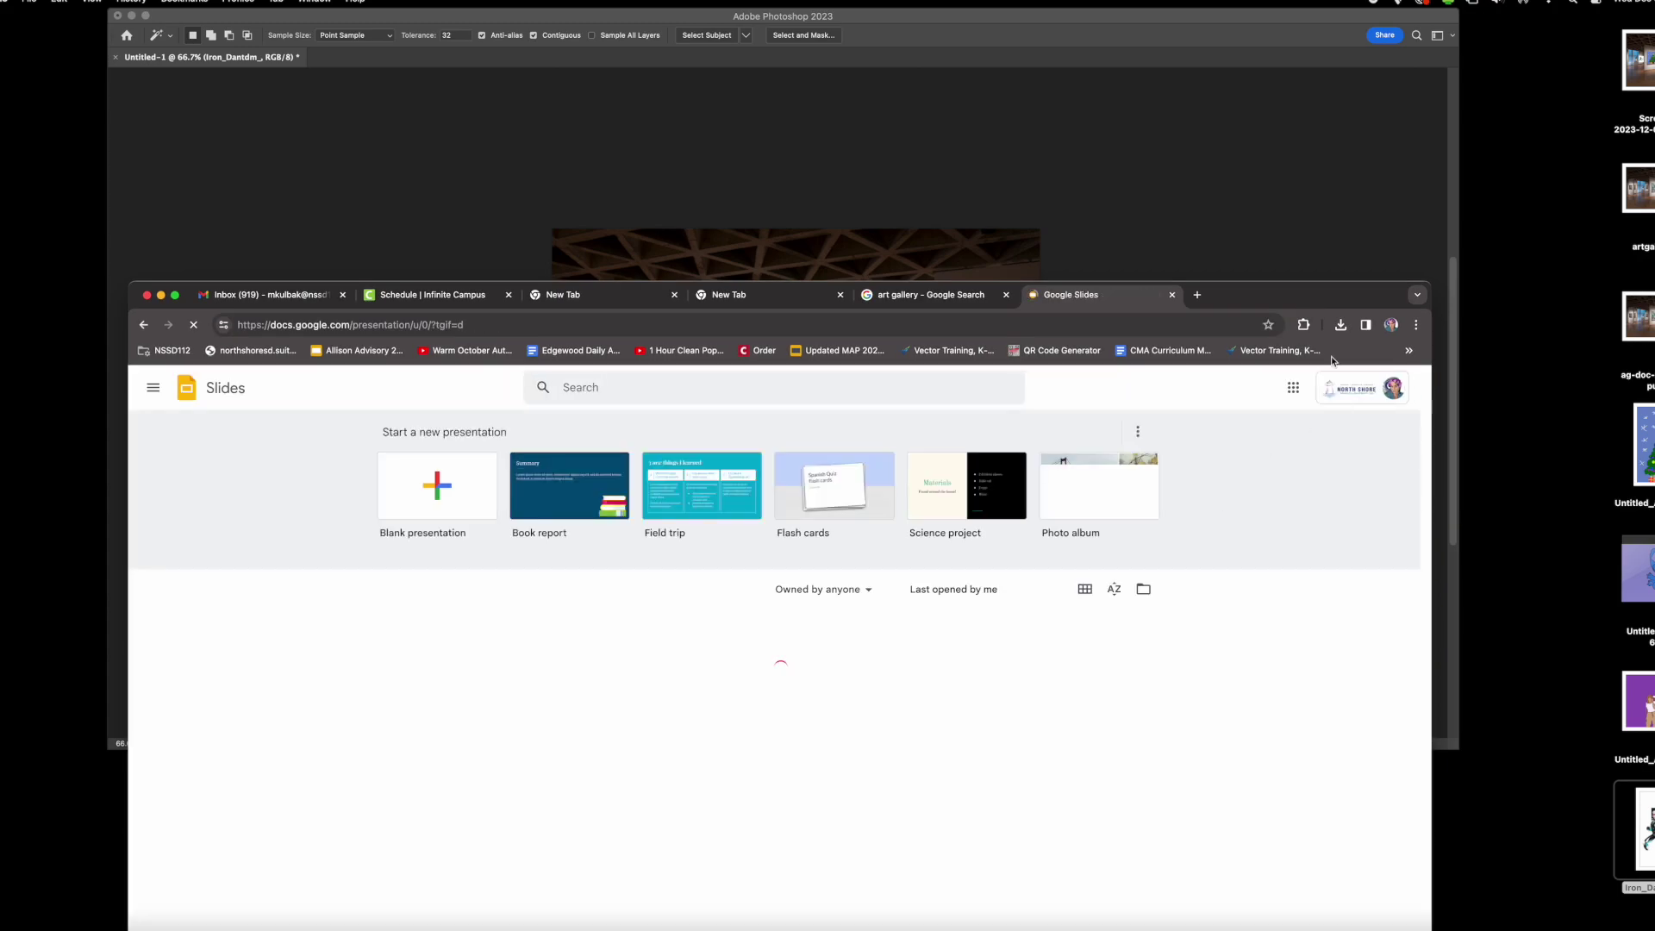
pyautogui.moveTo(1292, 295); pyautogui.dragTo(1310, 104)
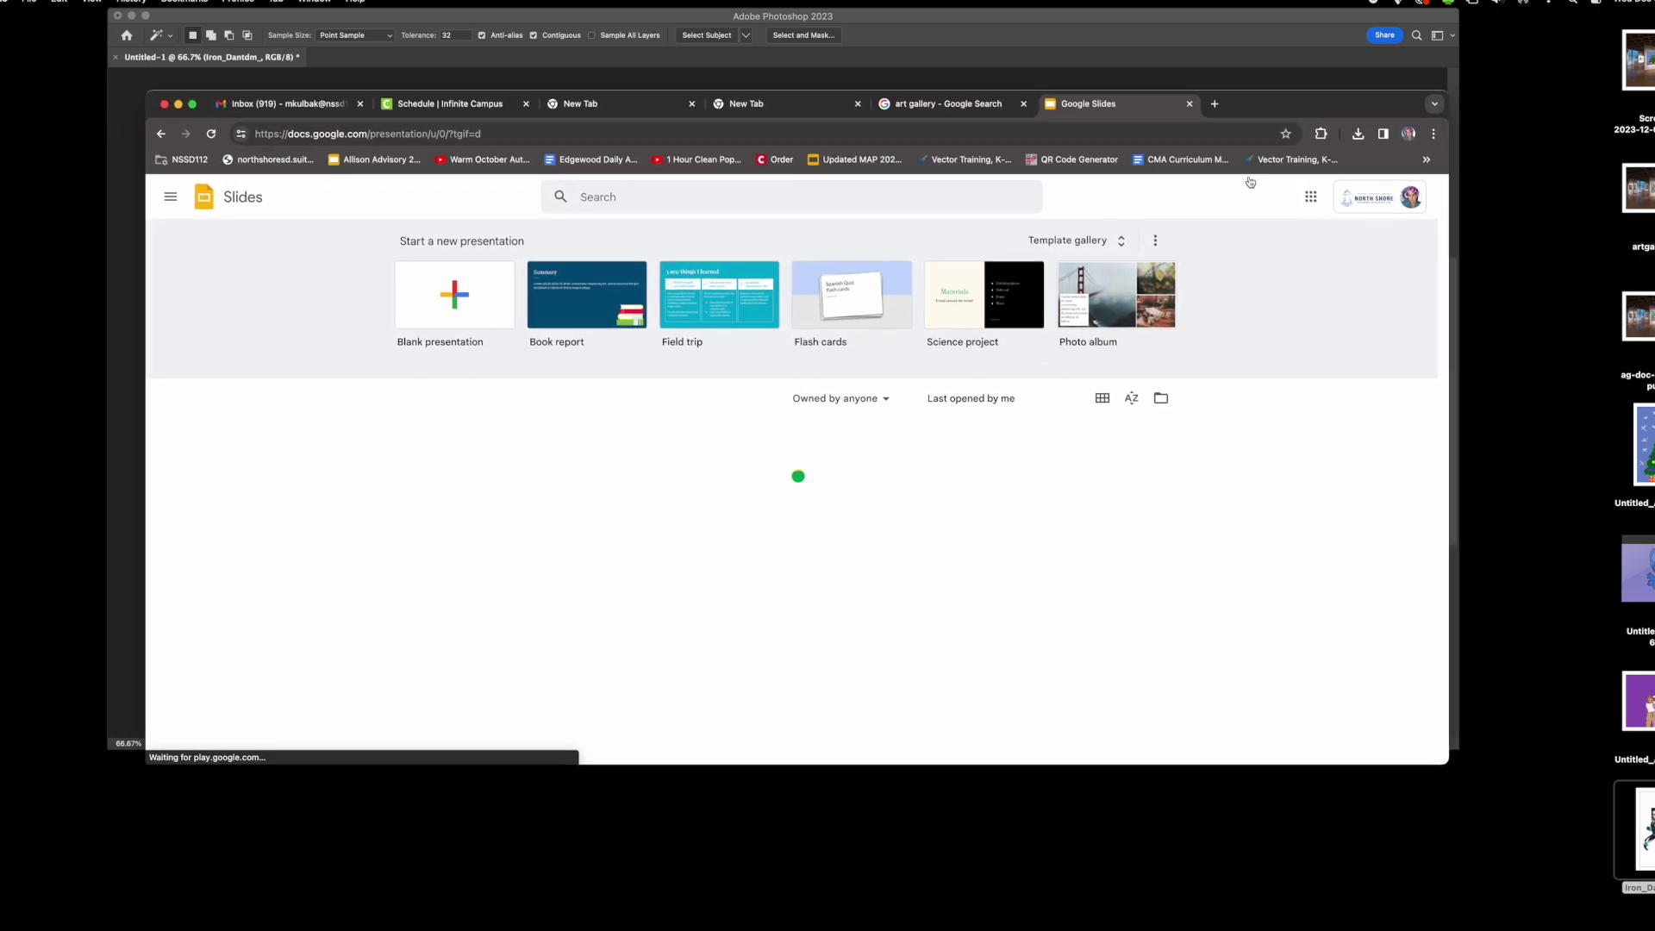
# - Open the CMA Blue Planner and drop the gallery screenshot onto slide 19, Final Week
pyautogui.click(628, 489)
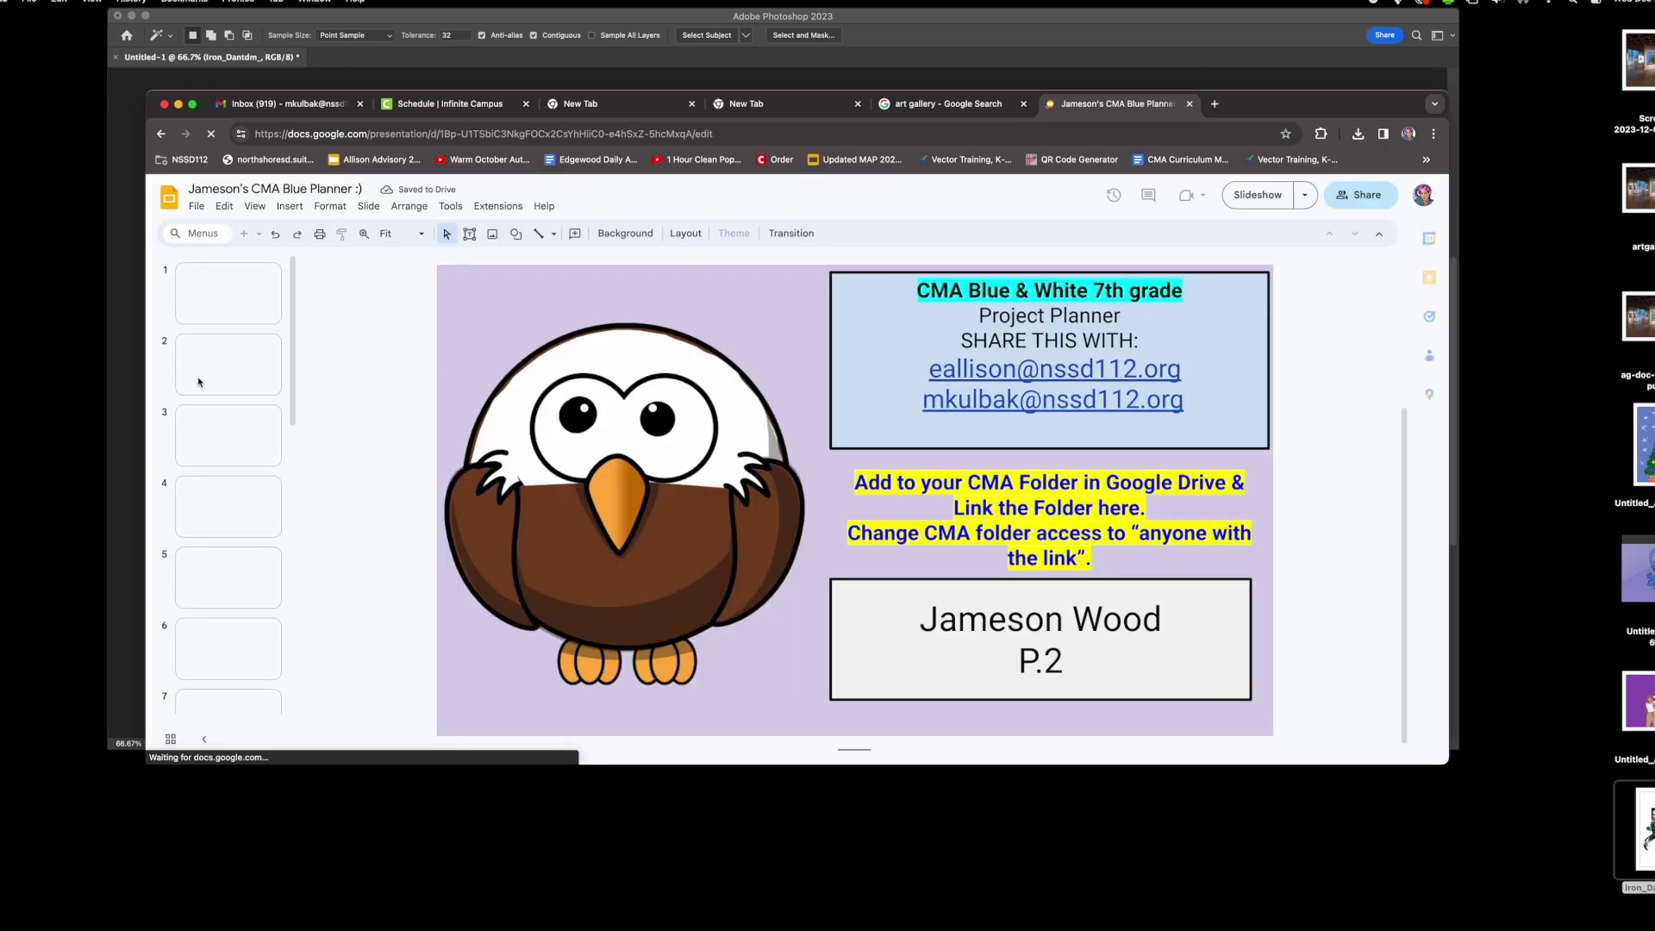
pyautogui.scroll(-10, 292, 459)
pyautogui.click(260, 665)
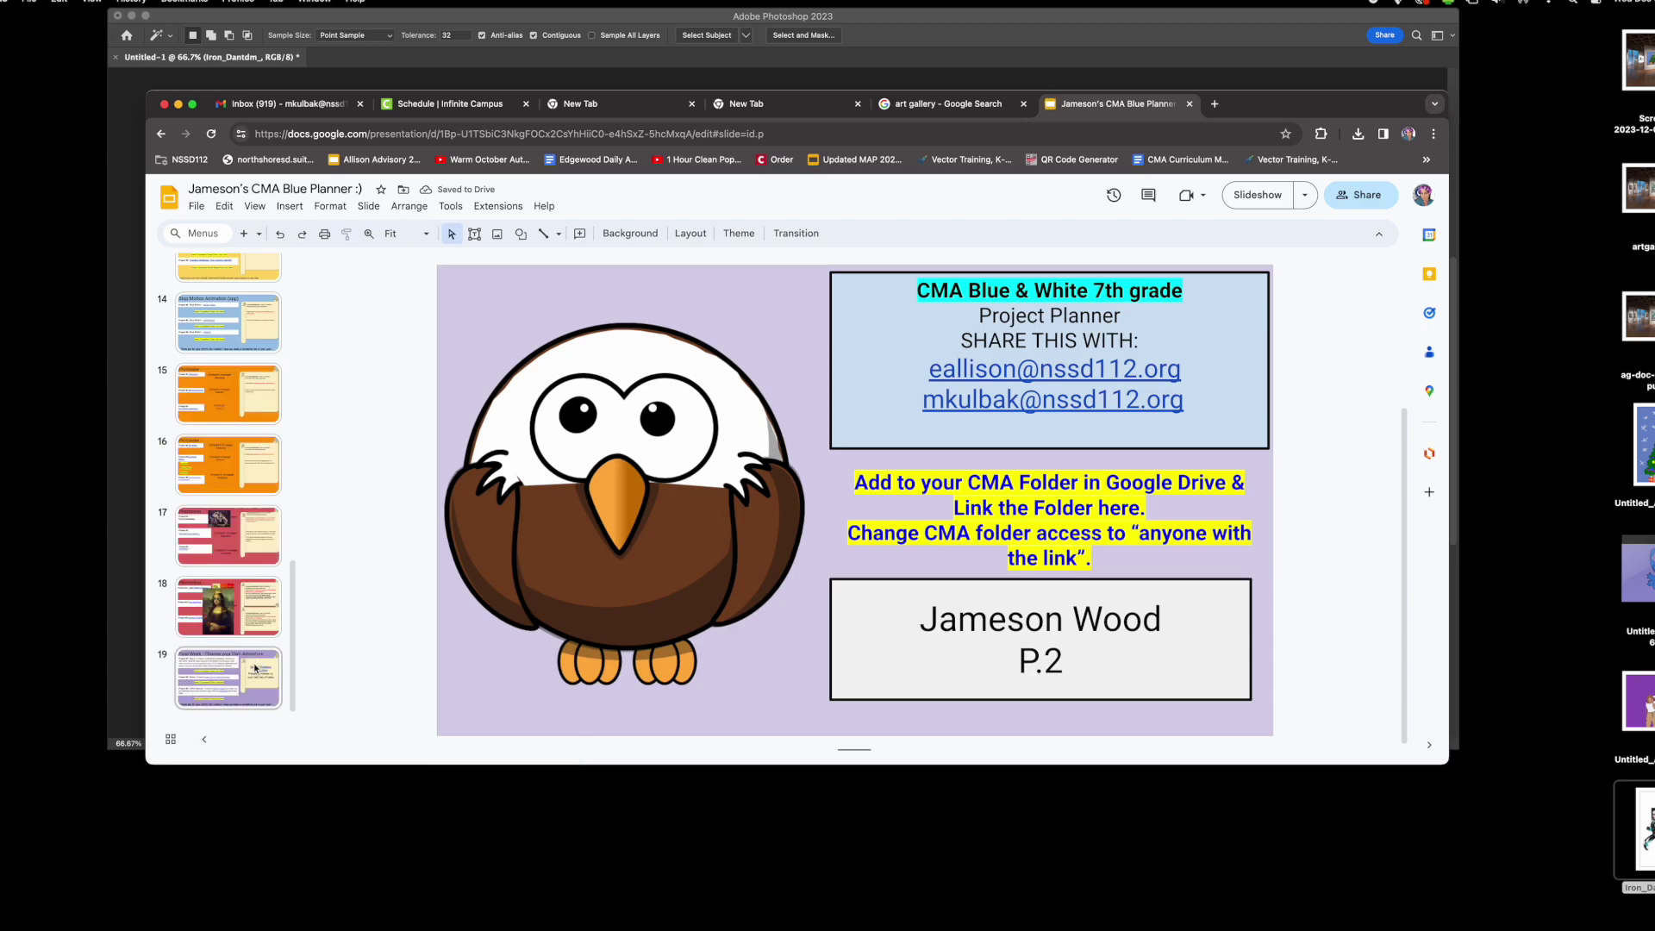
pyautogui.moveTo(1637, 215); pyautogui.dragTo(719, 517)
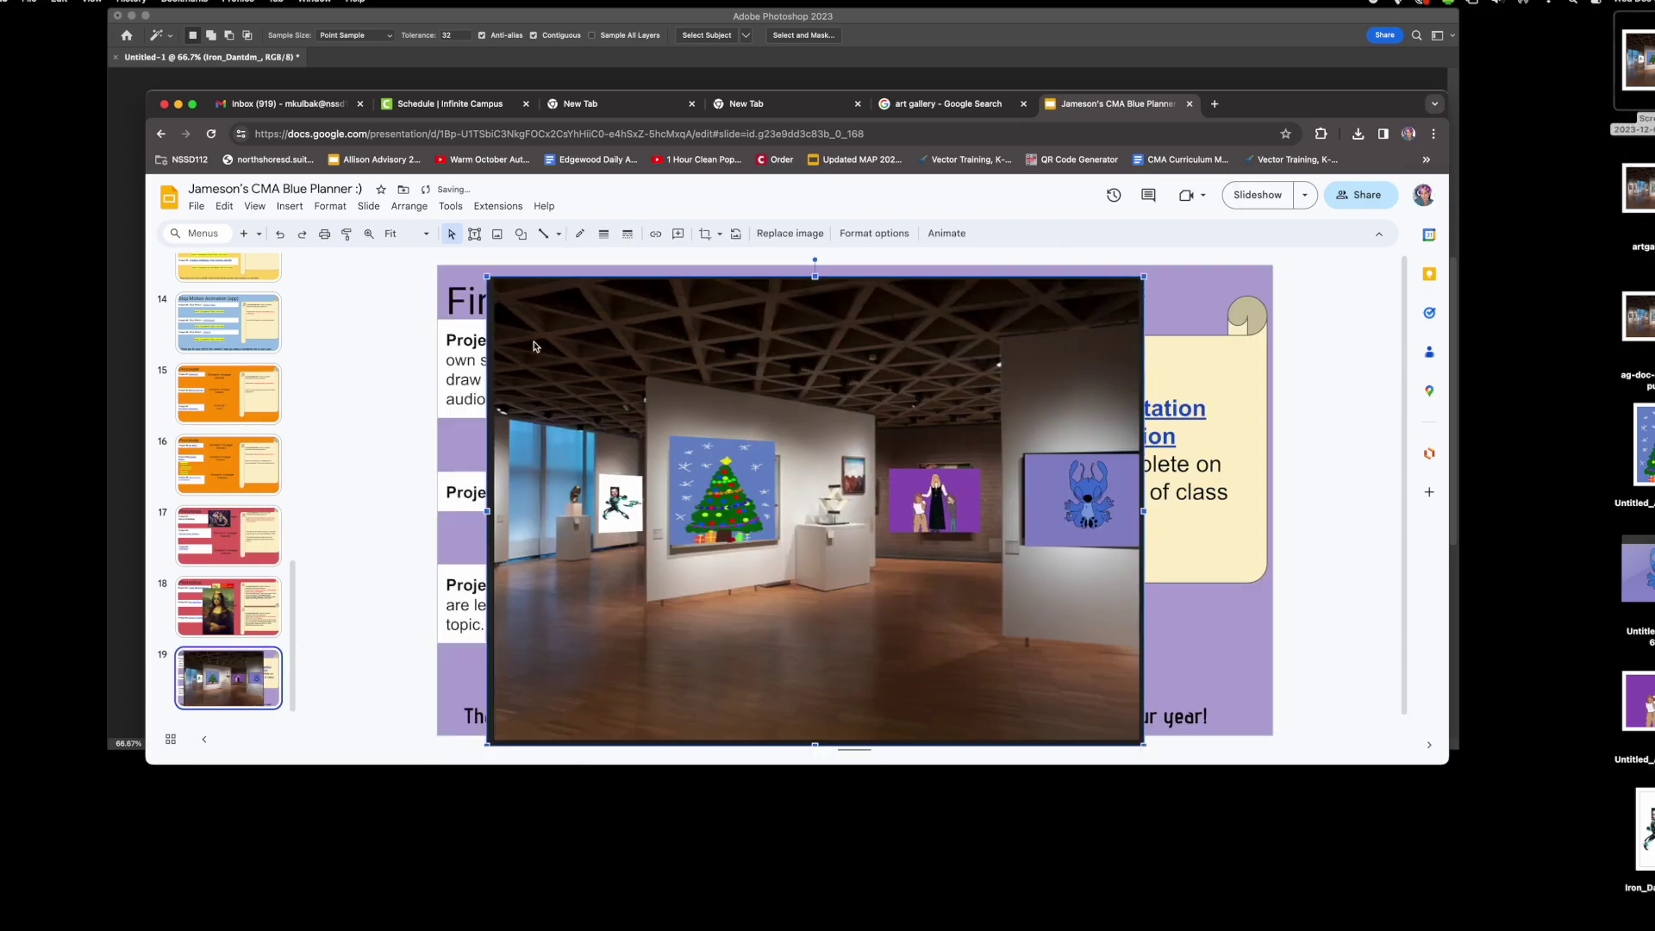
pyautogui.click(1233, 571)
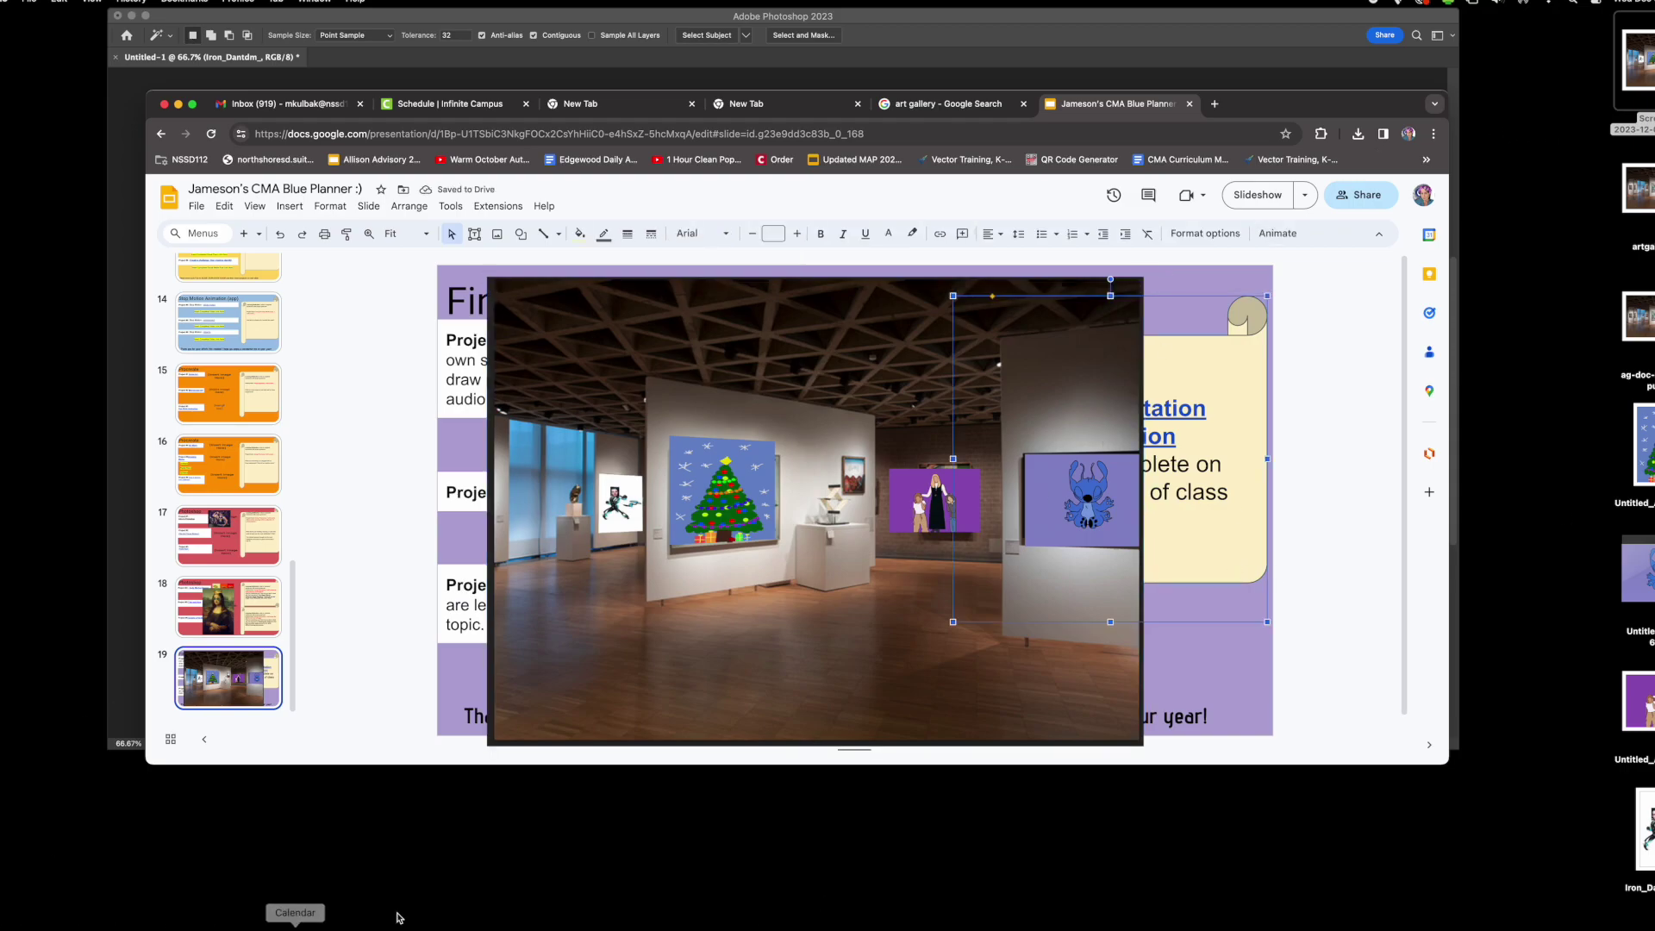